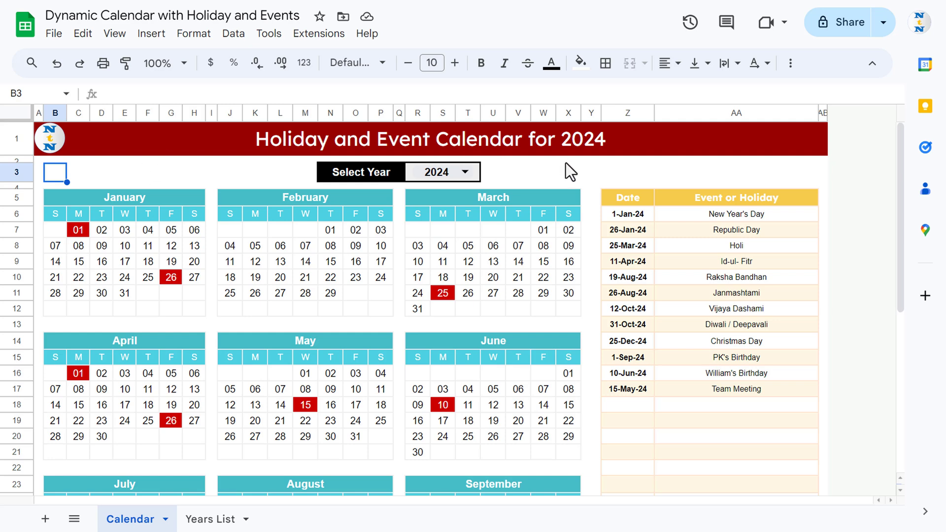
Switch the calendar's selected year to 2025 and back to 2024
{"action": "left_click", "coordinate": [472, 173]}
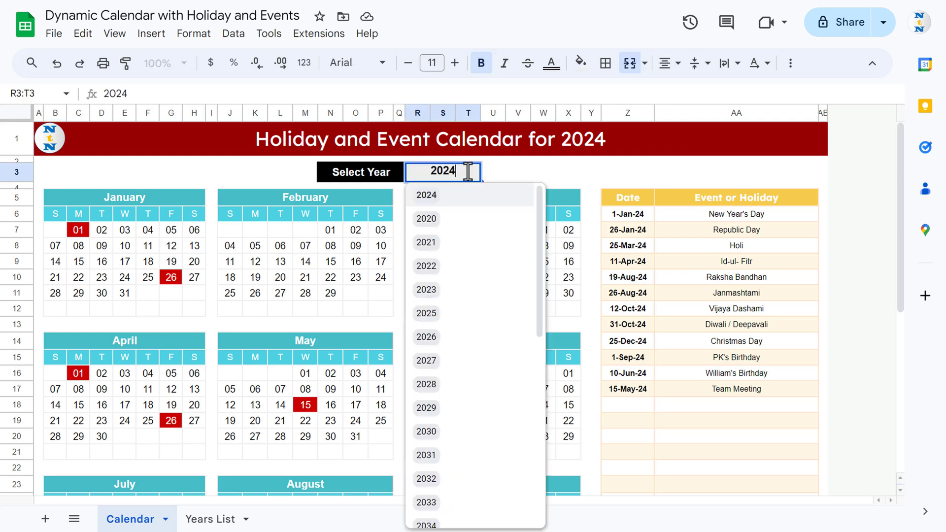
{"action": "left_click", "coordinate": [434, 315]}
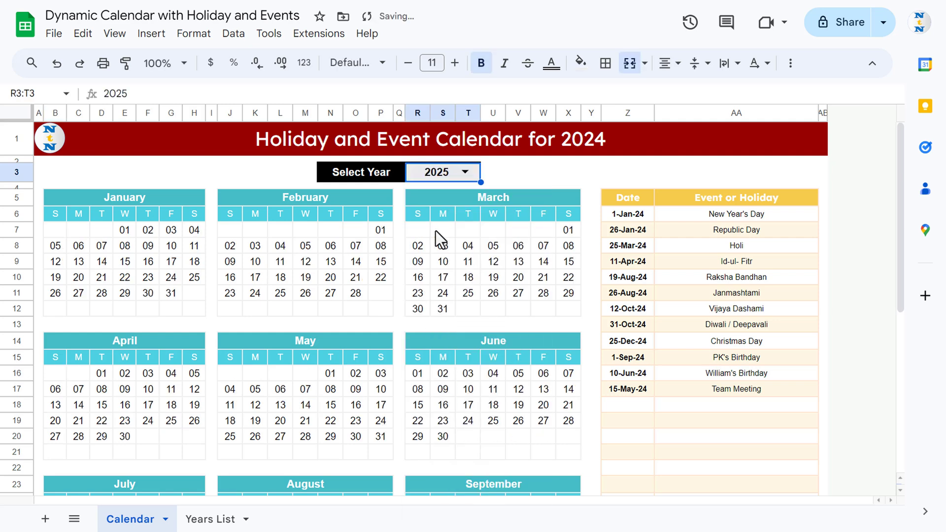
{"action": "left_click", "coordinate": [465, 172]}
{"action": "left_click", "coordinate": [436, 316]}
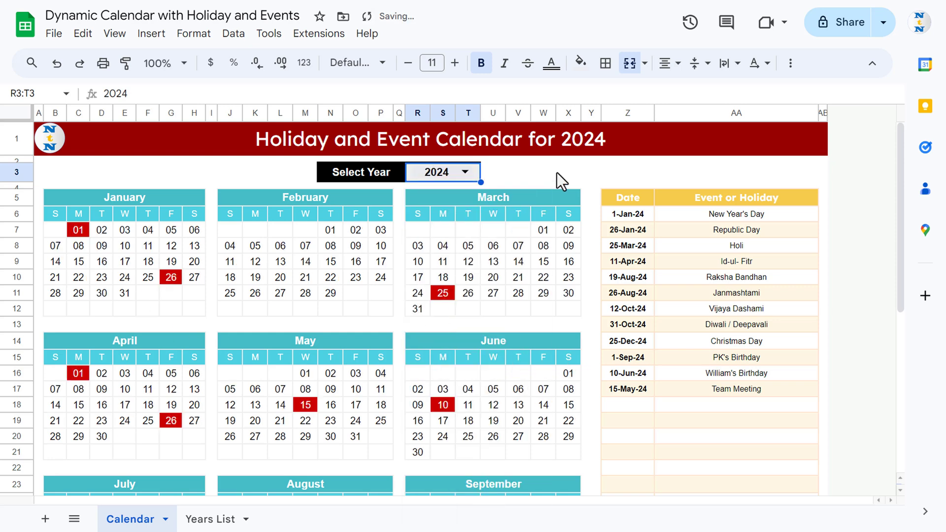
Look through the event and holiday list and the highlighted dates in all twelve months of the calendar
{"action": "left_click", "coordinate": [568, 160]}
{"action": "left_click", "coordinate": [624, 197]}
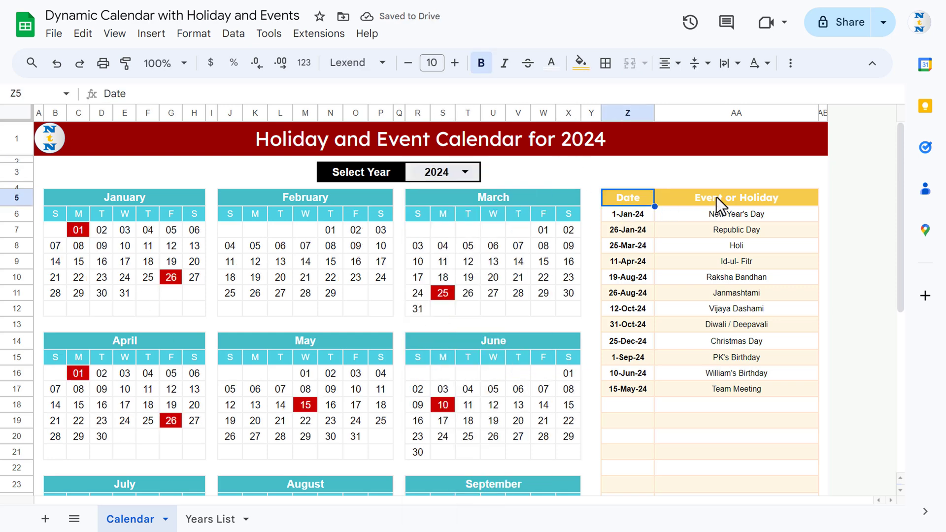
{"action": "left_click", "coordinate": [148, 172]}
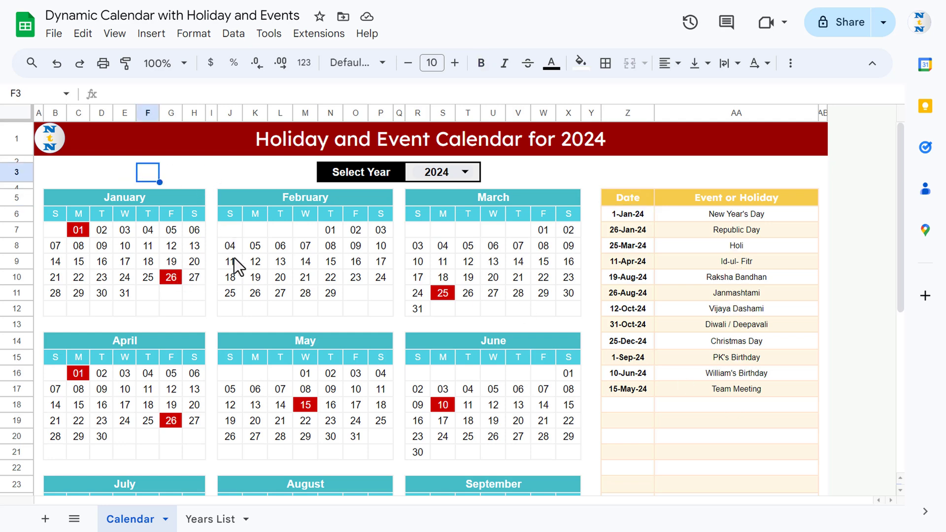
{"action": "scroll", "coordinate": [234, 259], "scroll_direction": "down", "scroll_amount": 4}
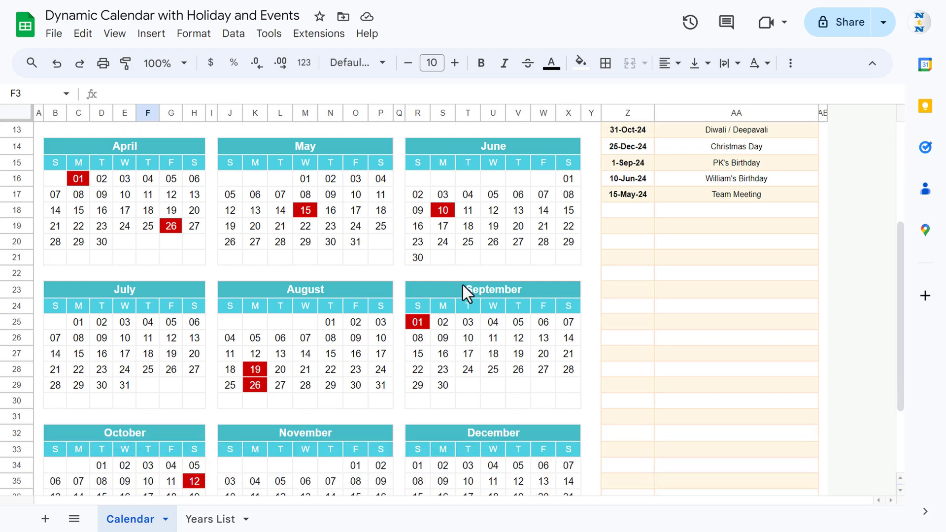
{"action": "scroll", "coordinate": [483, 295], "scroll_direction": "down", "scroll_amount": 3}
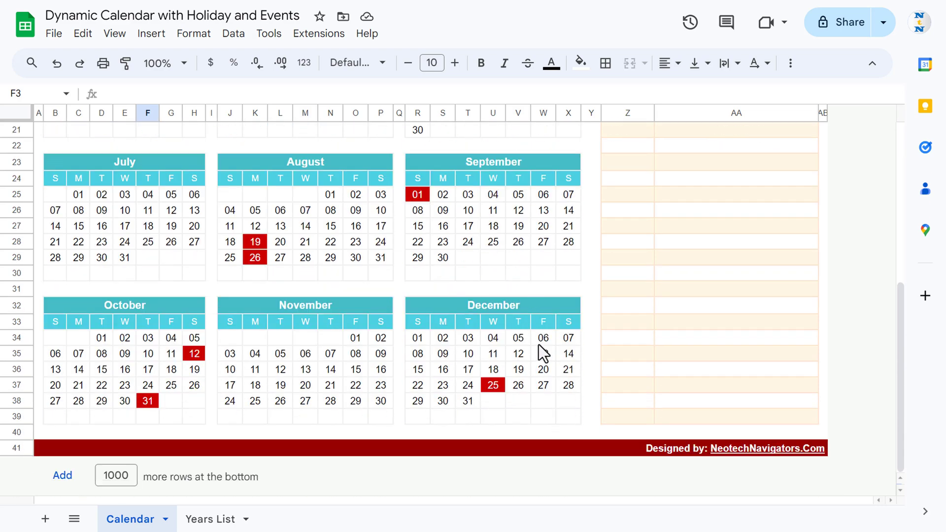
{"action": "scroll", "coordinate": [539, 340], "scroll_direction": "up", "scroll_amount": 7}
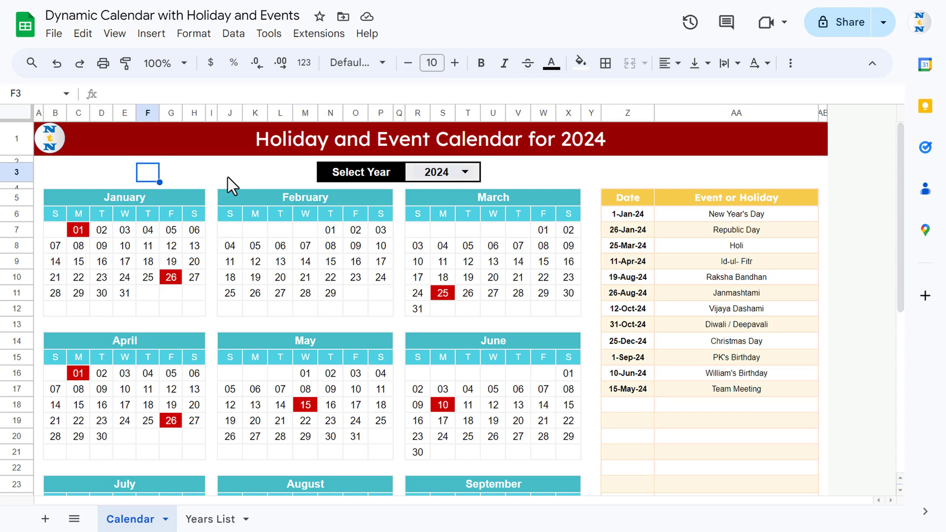
Preview the printed layout of the Calendar sheet at a larger size and close the preview
{"action": "key", "text": "ctrl+p"}
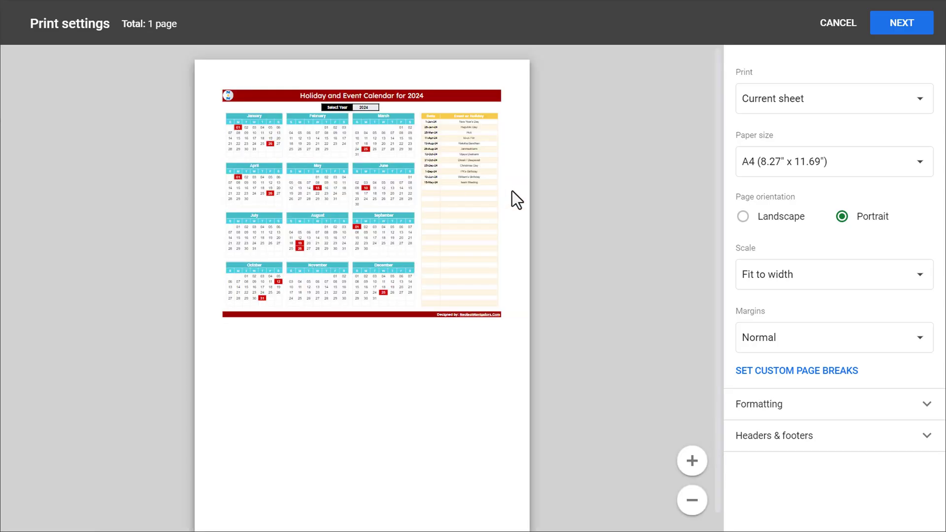
{"action": "left_click", "coordinate": [700, 464]}
{"action": "left_click", "coordinate": [699, 461]}
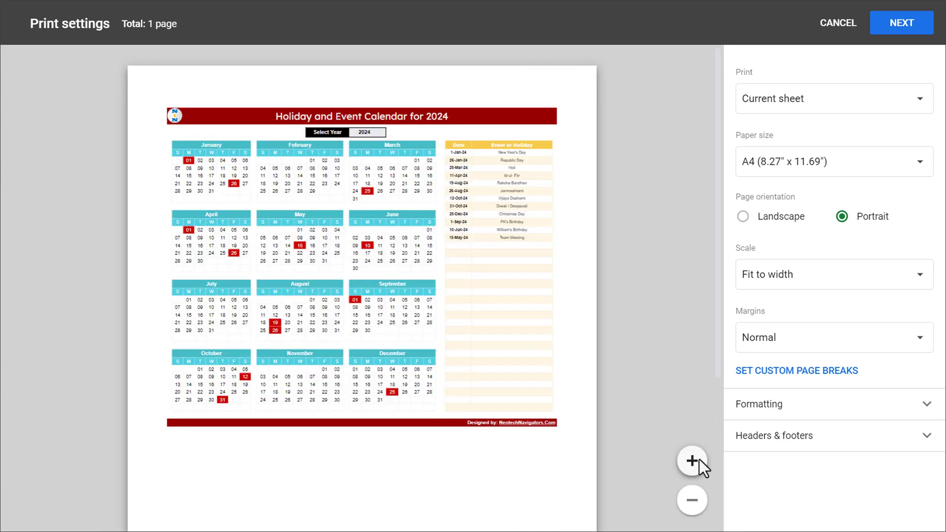
{"action": "left_click", "coordinate": [699, 461]}
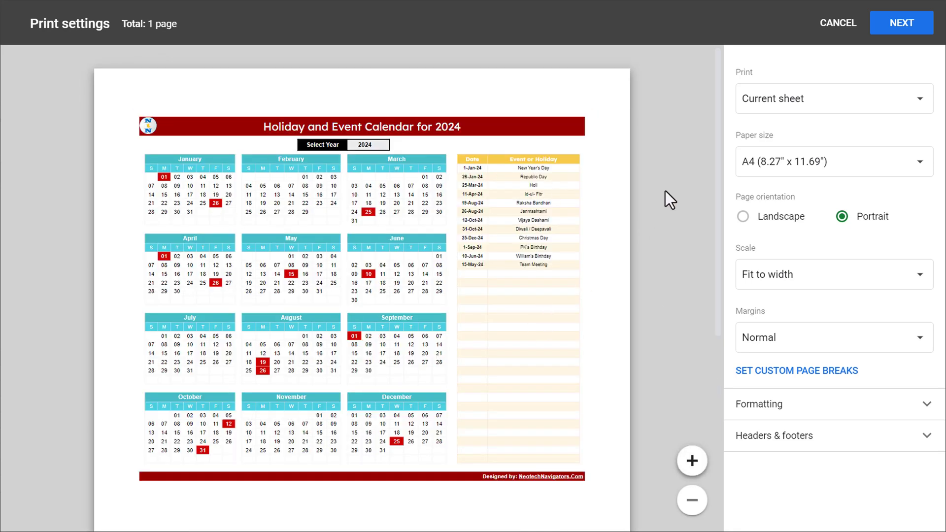
{"action": "key", "text": "Escape"}
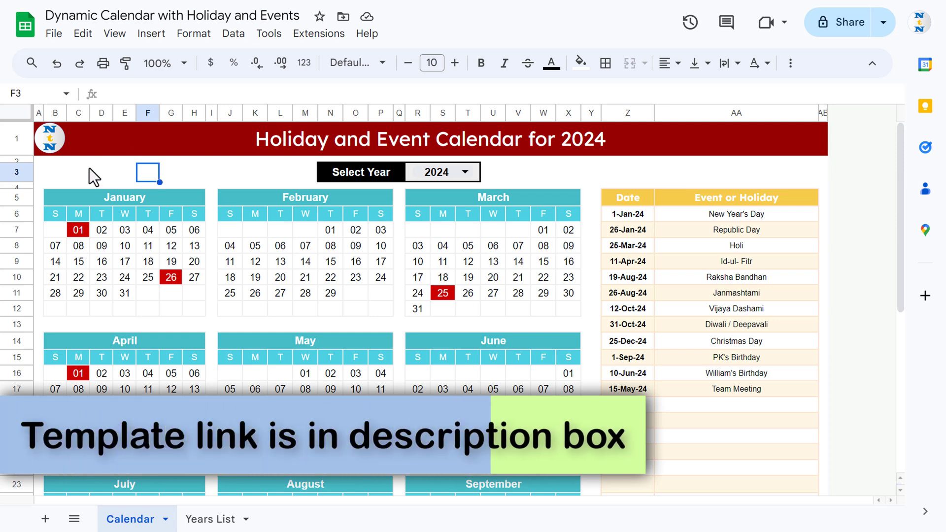
Check the list of years on the Years List sheet and return to the Calendar sheet
{"action": "left_click", "coordinate": [211, 519]}
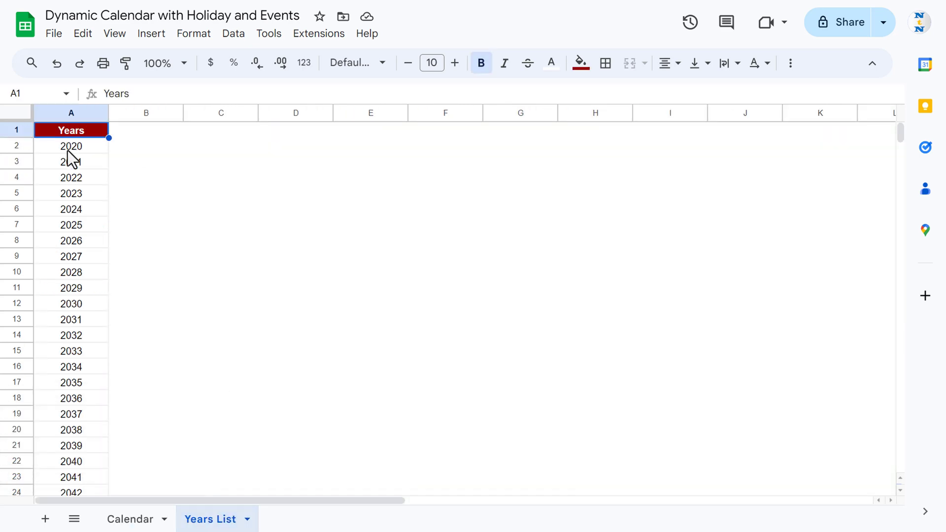
{"action": "left_click", "coordinate": [131, 518]}
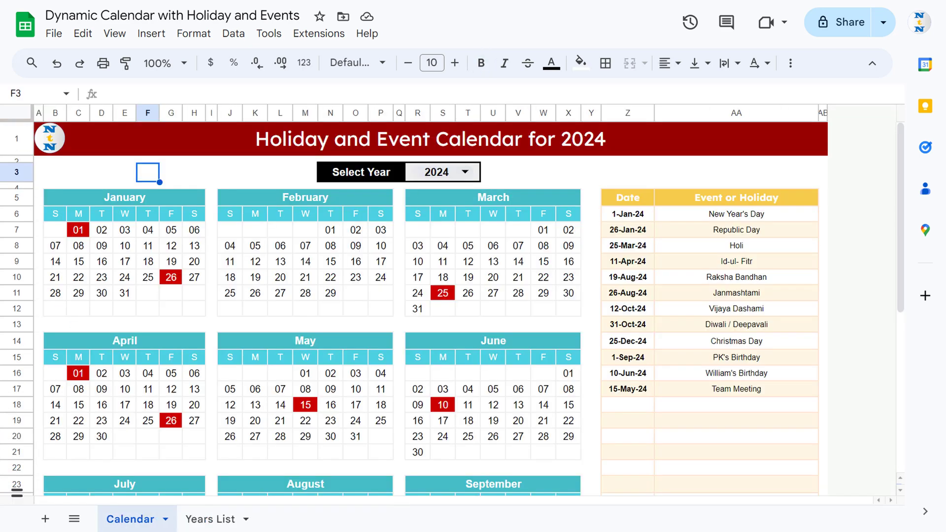
Add a new sheet with uniformly narrow columns extending beyond column Z
{"action": "left_click", "coordinate": [45, 523]}
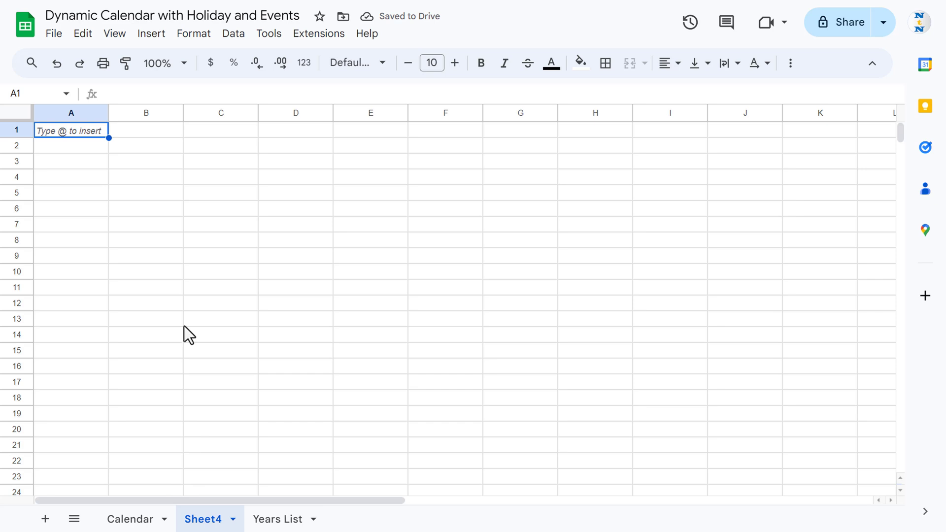
{"action": "key", "text": "ctrl+a"}
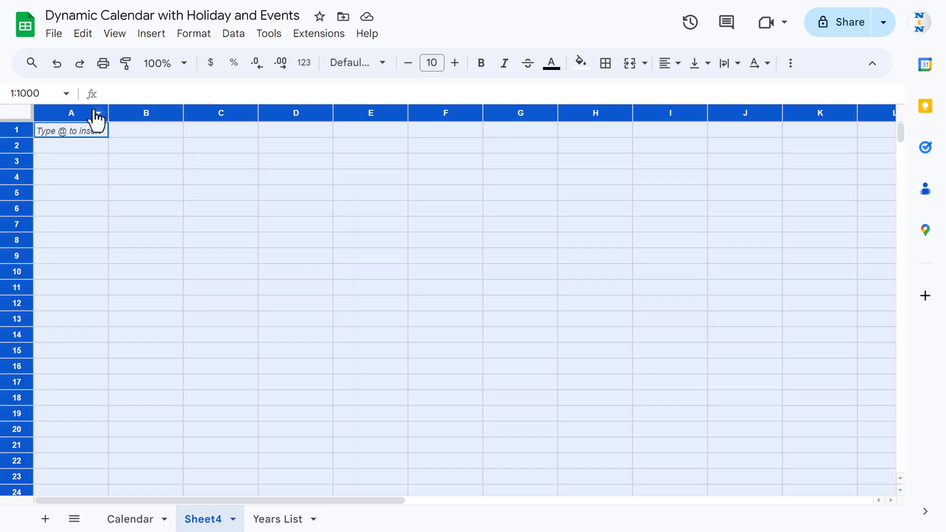
{"action": "left_click_drag", "start_coordinate": [108, 112], "coordinate": [51, 113]}
{"action": "right_click", "coordinate": [153, 163]}
{"action": "mouse_move", "coordinate": [210, 156]}
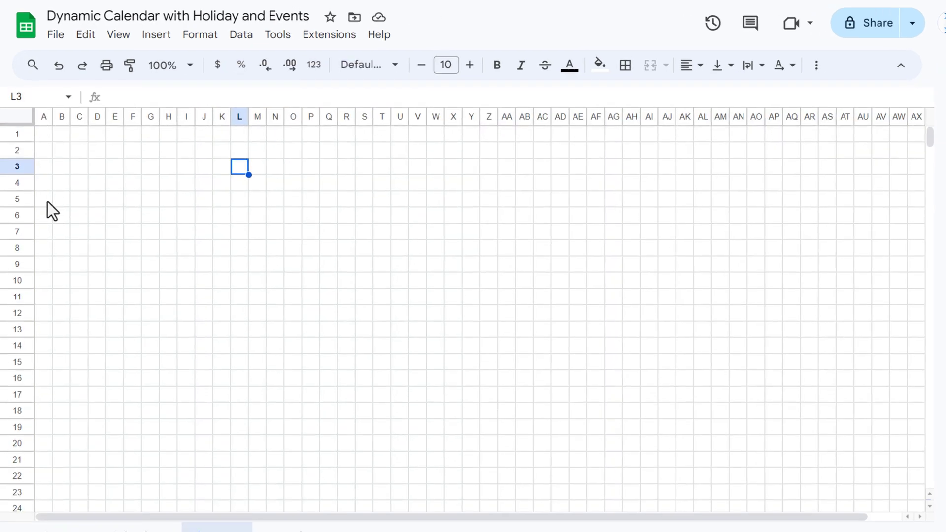
Enter the weekday initials S, M, T, W, T, F, S in cells B6 to H6
{"action": "left_click", "coordinate": [63, 217]}
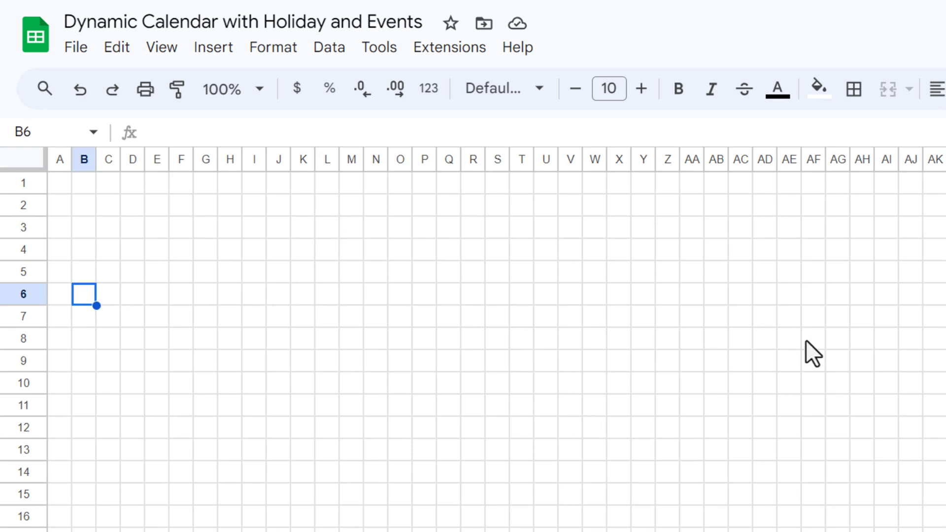
{"action": "type", "text": "S"}
{"action": "key", "text": "Tab"}
{"action": "type", "text": "M"}
{"action": "key", "text": "Tab"}
{"action": "type", "text": "T"}
{"action": "key", "text": "Tab"}
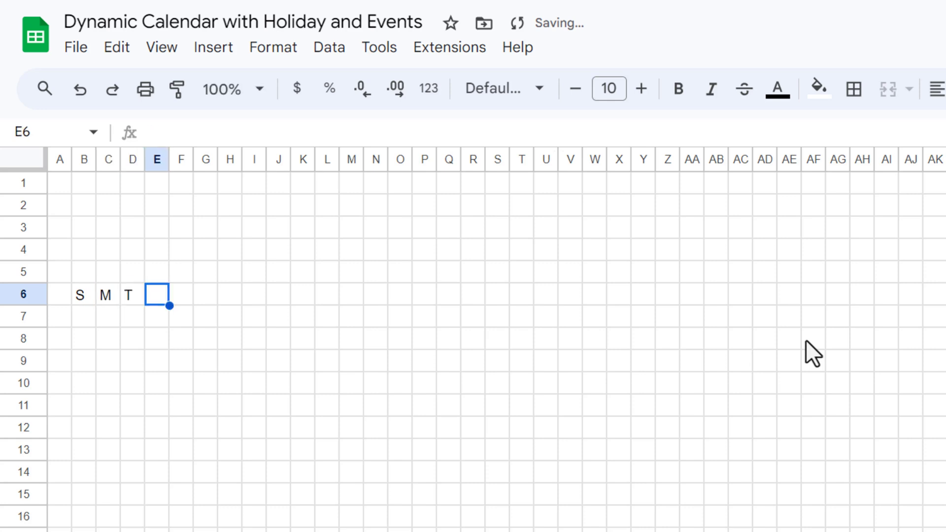
{"action": "type", "text": "W"}
{"action": "key", "text": "Tab"}
{"action": "type", "text": "T"}
{"action": "key", "text": "Tab"}
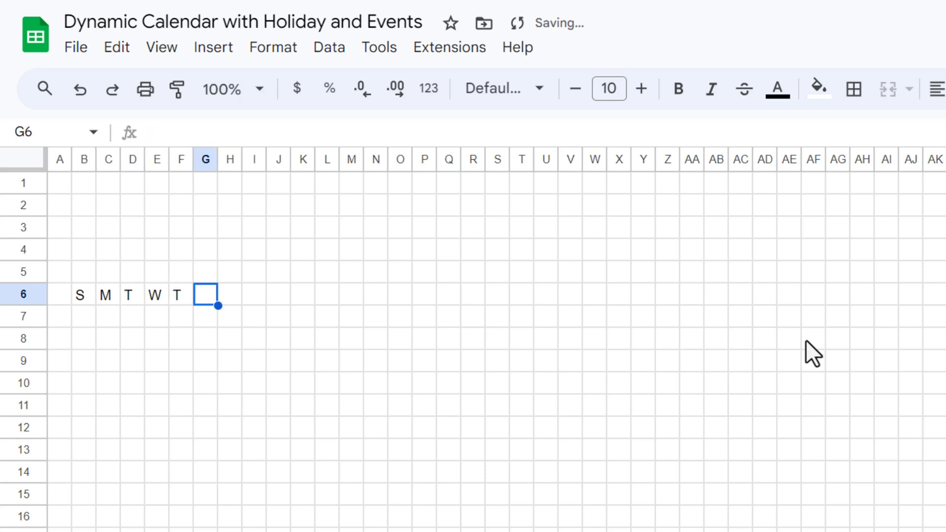
{"action": "type", "text": "F"}
{"action": "key", "text": "Tab"}
{"action": "type", "text": "S"}
{"action": "key", "text": "Return"}
Merge cells B5:H5 above the weekday initials into one header cell
{"action": "key", "text": "Up"}
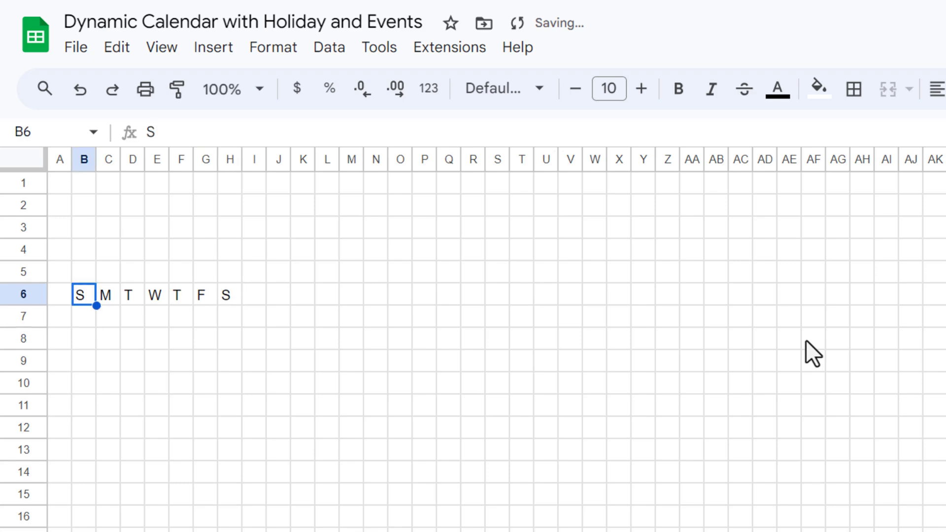
{"action": "key", "text": "Up"}
{"action": "key", "text": "shift+Right"}
{"action": "key", "text": "shift+Right"}
{"action": "key", "text": "shift+Right"}
{"action": "key", "text": "shift+Right"}
{"action": "key", "text": "shift+Right"}
{"action": "key", "text": "shift+Right"}
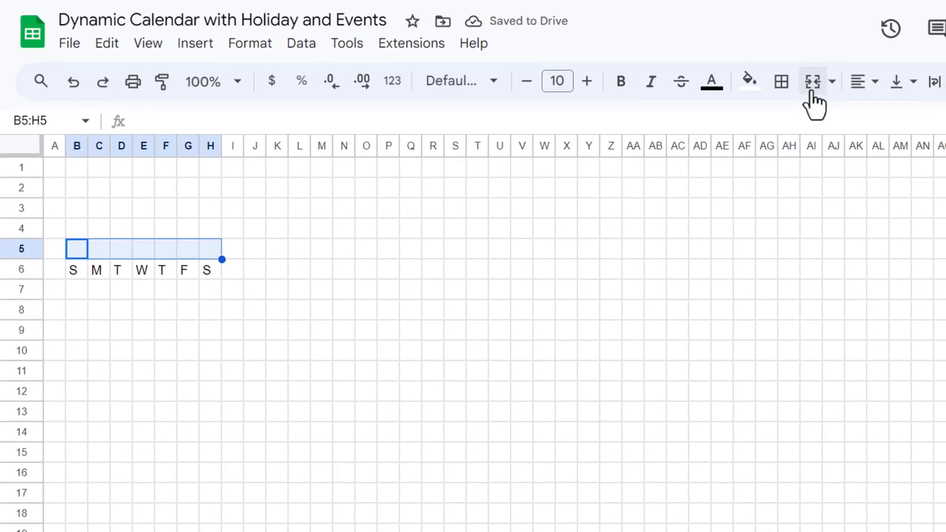
{"action": "left_click", "coordinate": [812, 92]}
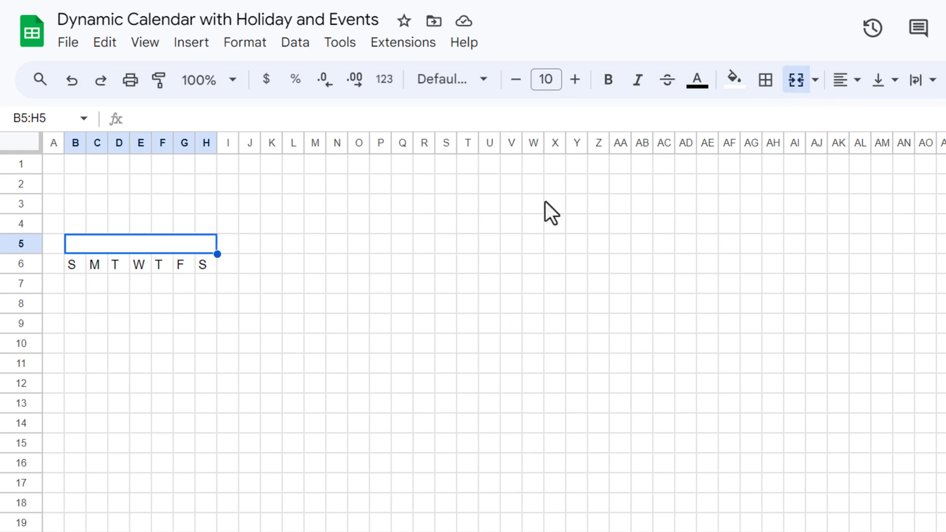
Merge cells W3:Z3 and, just before them in the same row, cells S3:V3
{"action": "left_click_drag", "start_coordinate": [530, 200], "coordinate": [603, 201]}
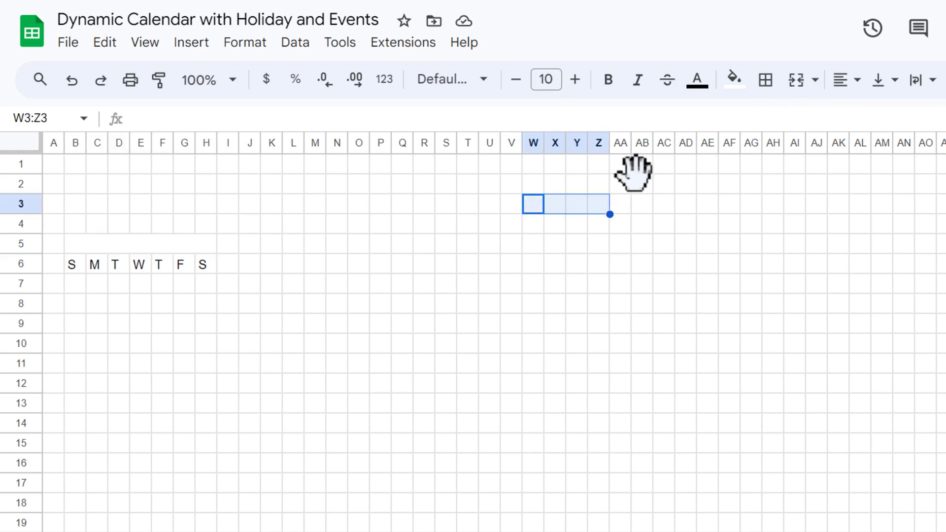
{"action": "left_click", "coordinate": [795, 82]}
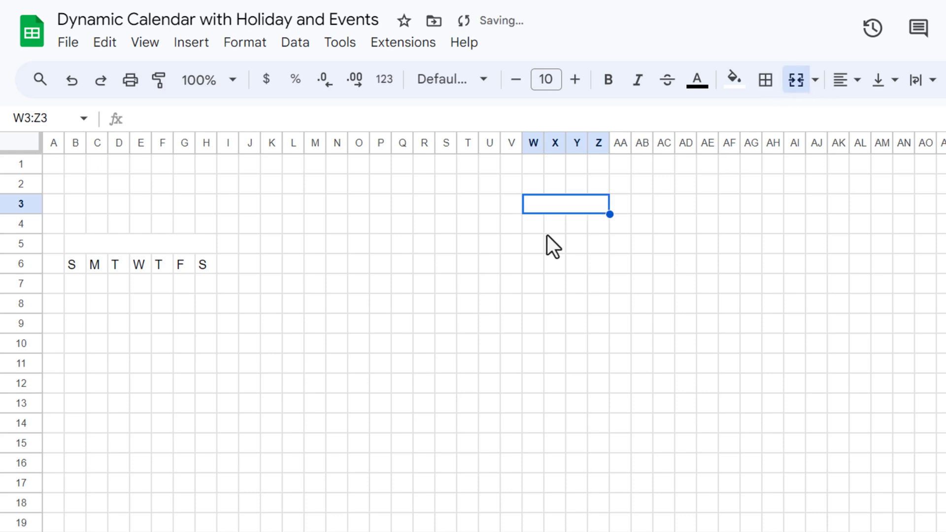
{"action": "left_click_drag", "start_coordinate": [448, 206], "coordinate": [505, 204]}
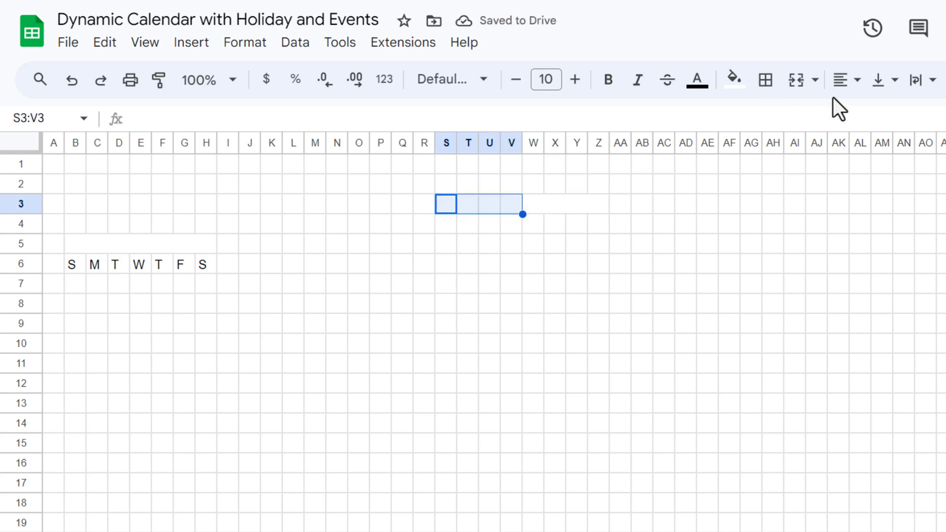
{"action": "left_click", "coordinate": [798, 82]}
Enter the label "Select Year" in the merged cell S3:V3
{"action": "type", "text": "S"}
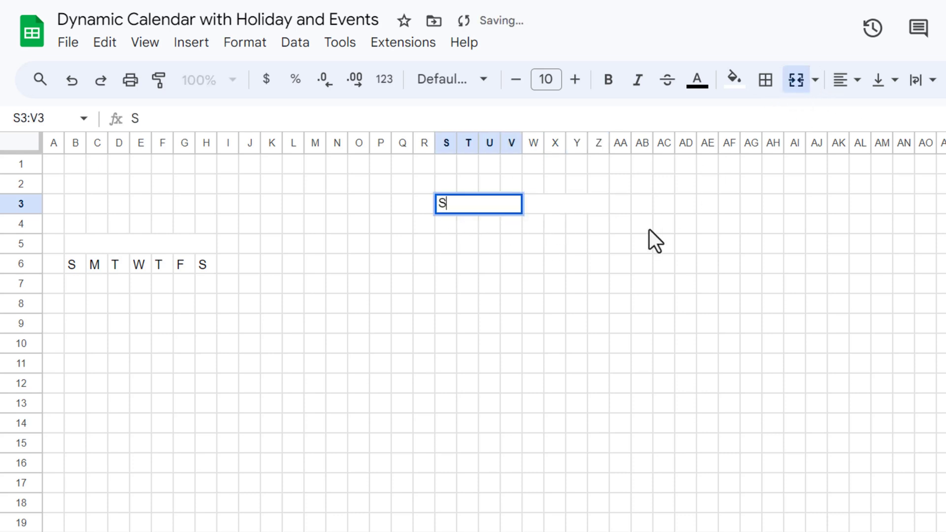
{"action": "type", "text": "elect Year"}
{"action": "key", "text": "Return"}
Add a dropdown from a range to the merged cell W3:Z3, using 'Years List'!A2:A32 as its source
{"action": "key", "text": "Up"}
{"action": "key", "text": "Right"}
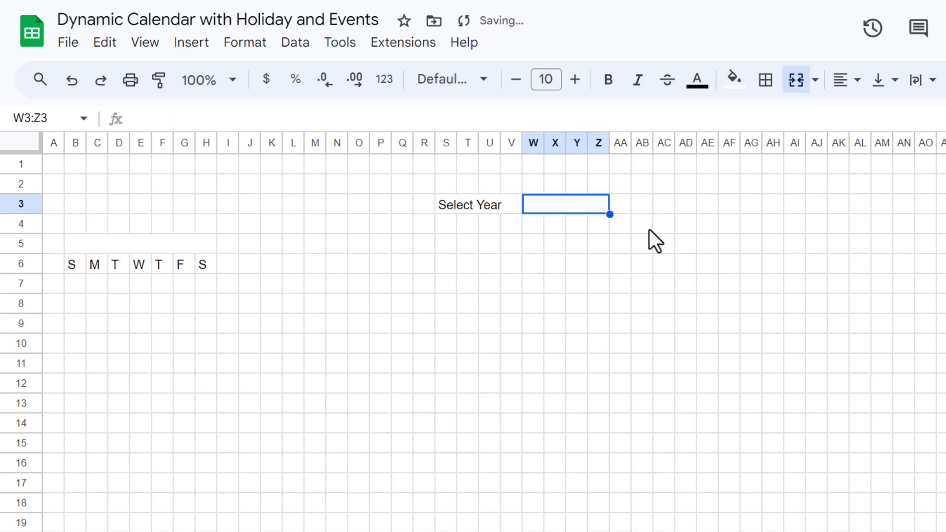
{"action": "right_click", "coordinate": [570, 206]}
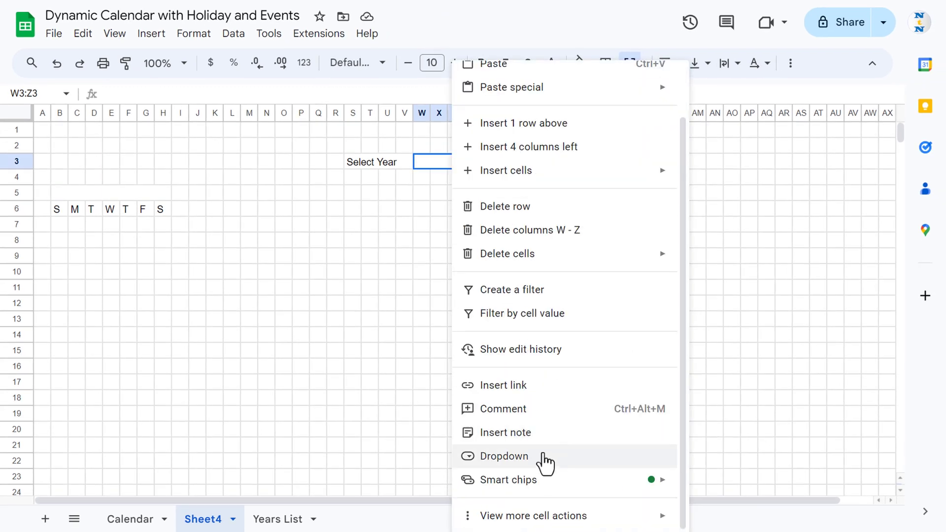
{"action": "left_click", "coordinate": [544, 462]}
{"action": "left_click", "coordinate": [766, 217]}
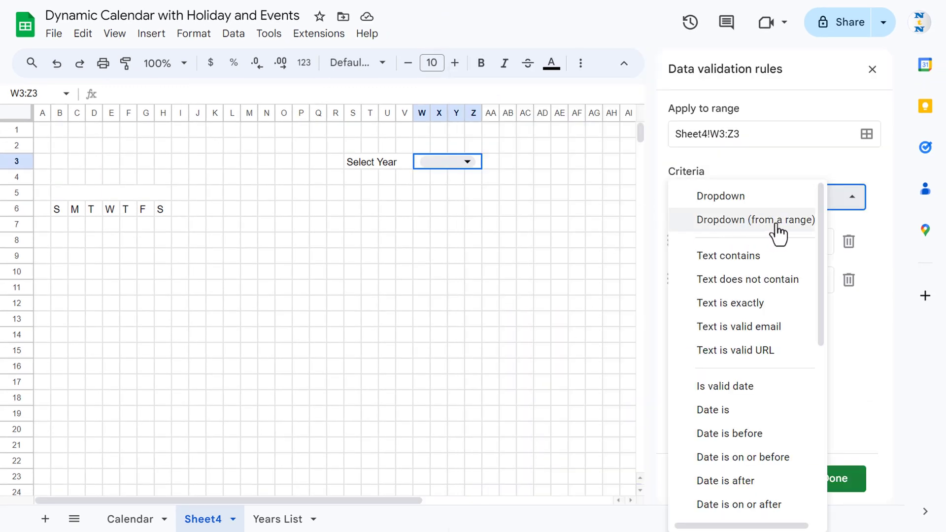
{"action": "left_click", "coordinate": [777, 225]}
{"action": "left_click", "coordinate": [852, 243]}
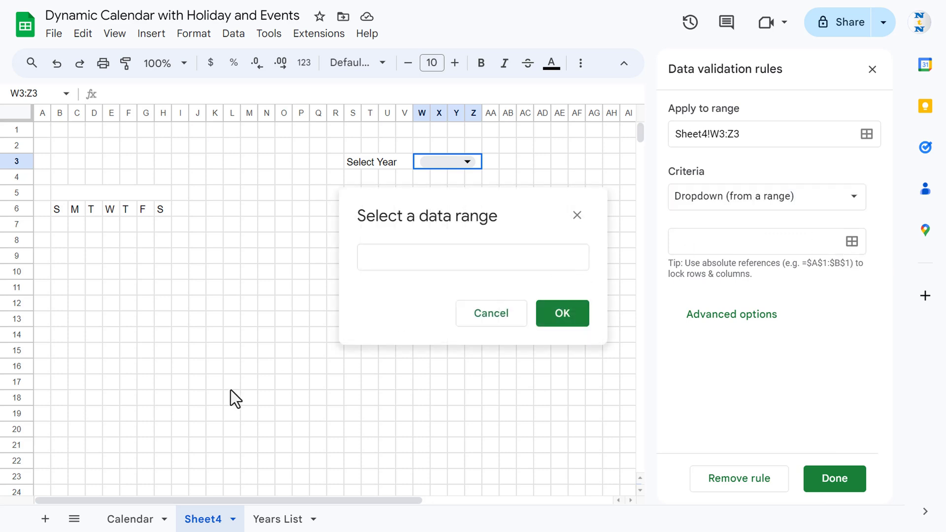
{"action": "left_click", "coordinate": [285, 523]}
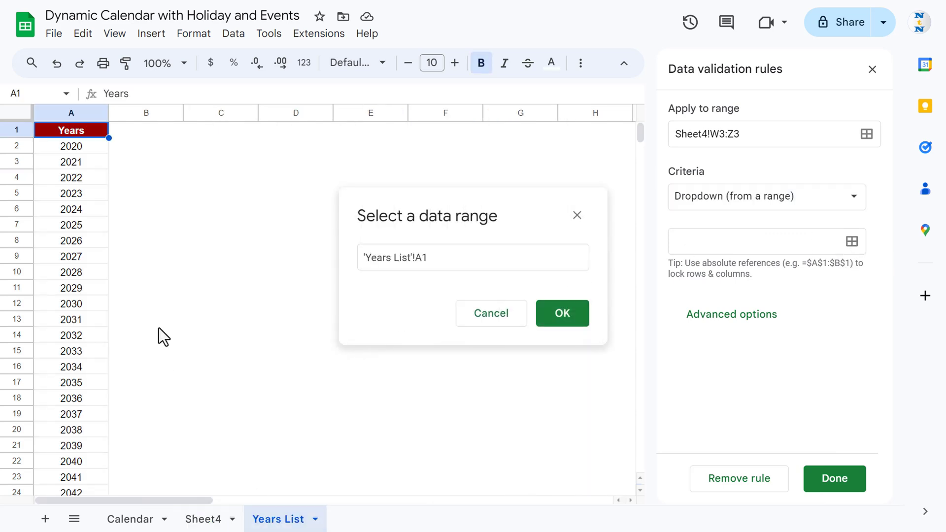
{"action": "left_click", "coordinate": [86, 141]}
{"action": "key", "text": "ctrl+shift+Down"}
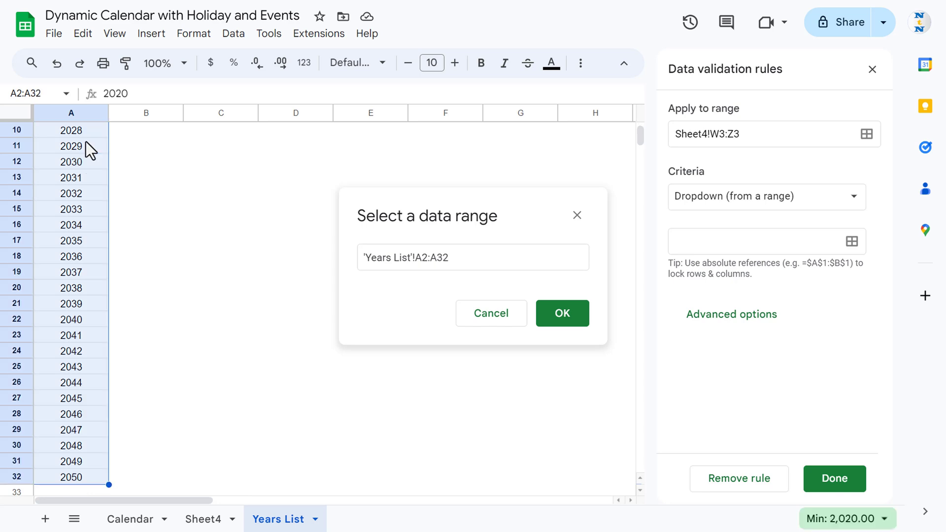
{"action": "left_click", "coordinate": [570, 314]}
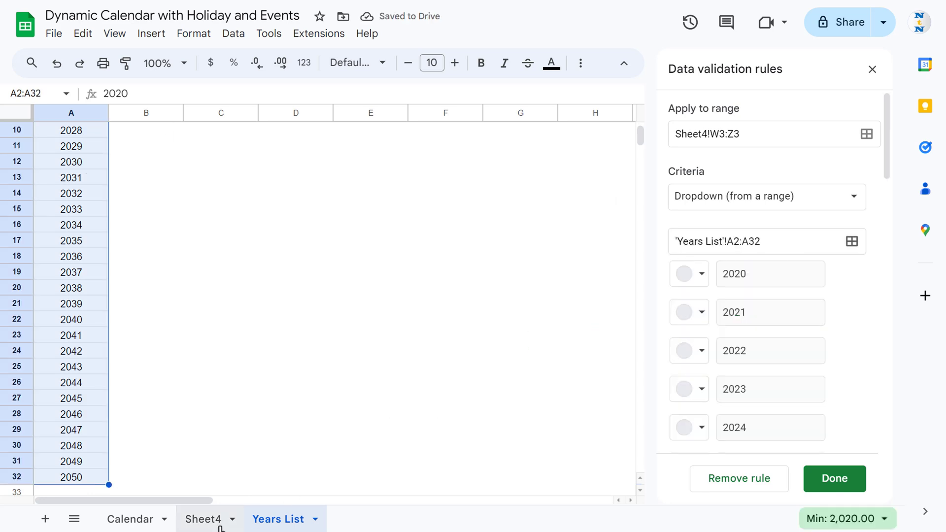
Choose 2024 in the year dropdown in W3:Z3 and close the data validation rules
{"action": "left_click", "coordinate": [468, 162]}
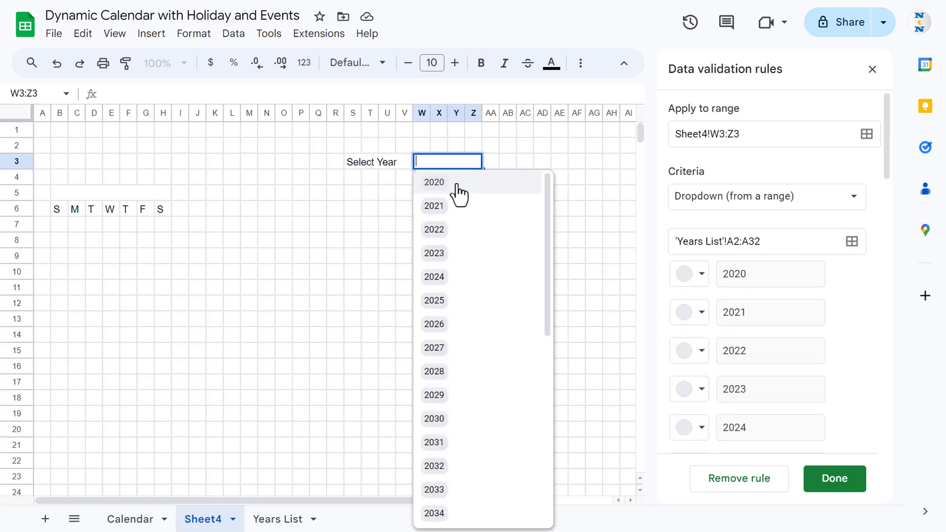
{"action": "left_click", "coordinate": [429, 277]}
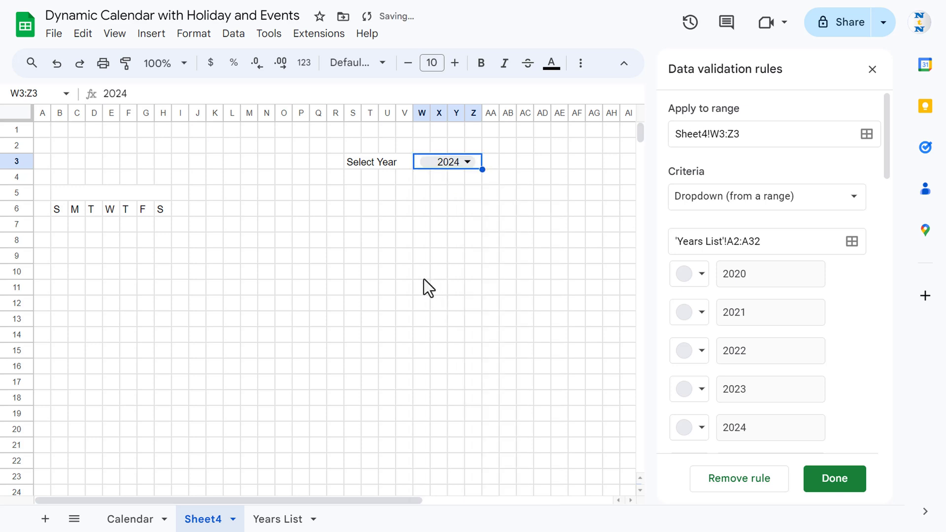
{"action": "left_click", "coordinate": [872, 69]}
{"action": "left_click", "coordinate": [507, 192]}
Give the "Select Year" label cell S3:V3 a black fill and white text
{"action": "left_click", "coordinate": [371, 163]}
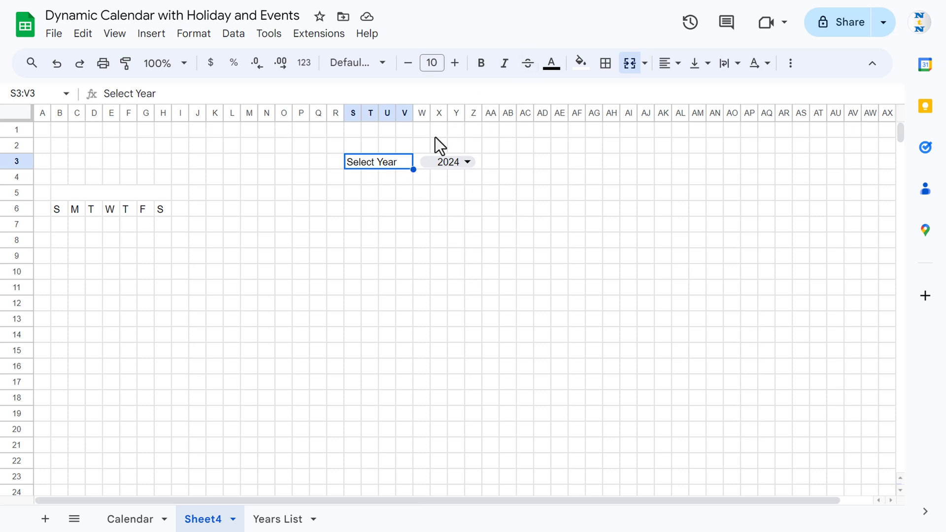
{"action": "left_click", "coordinate": [582, 68]}
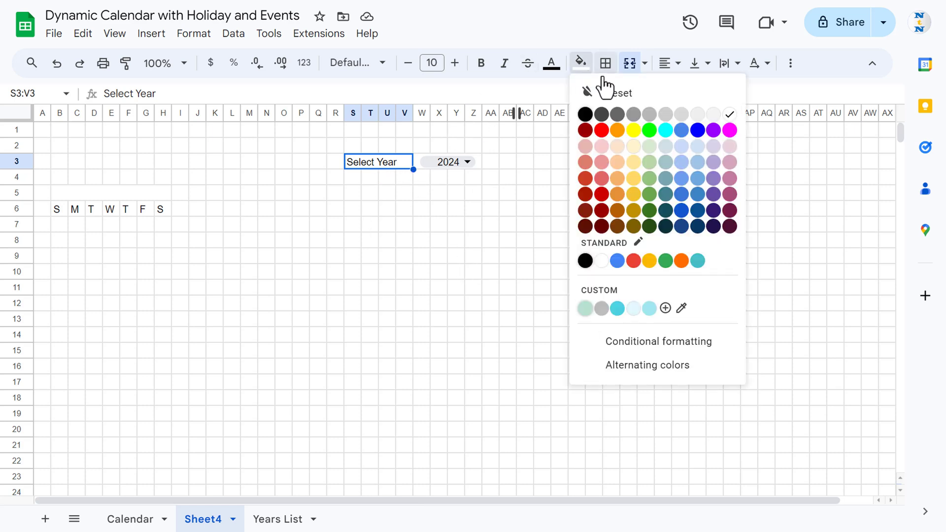
{"action": "left_click", "coordinate": [588, 117]}
{"action": "left_click", "coordinate": [552, 67]}
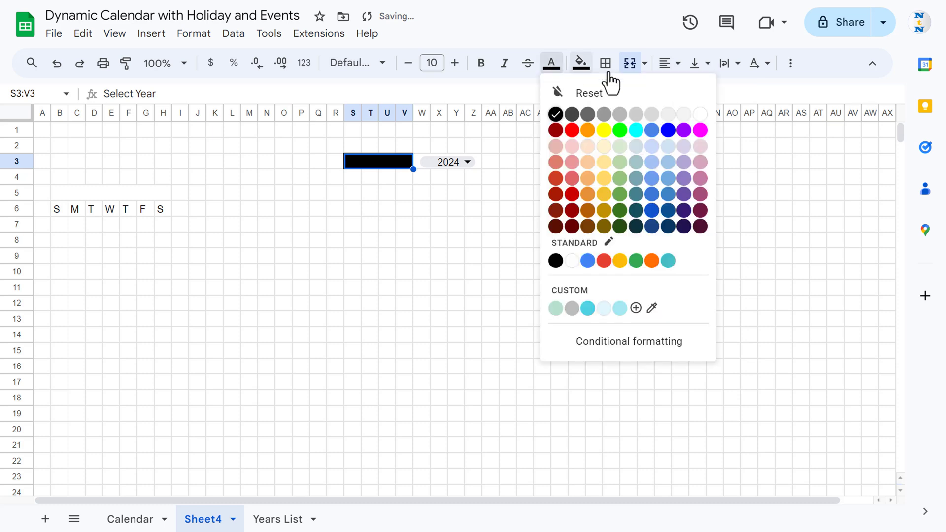
{"action": "left_click", "coordinate": [702, 119]}
Apply black, medium-thickness solid borders to all edges of S3:Z3
{"action": "left_click", "coordinate": [477, 160], "text": "shift"}
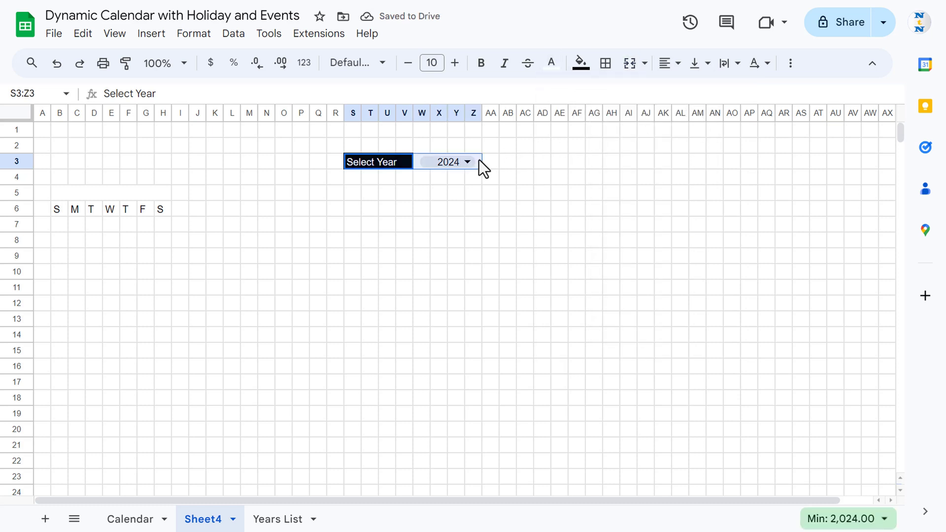
{"action": "left_click", "coordinate": [605, 63]}
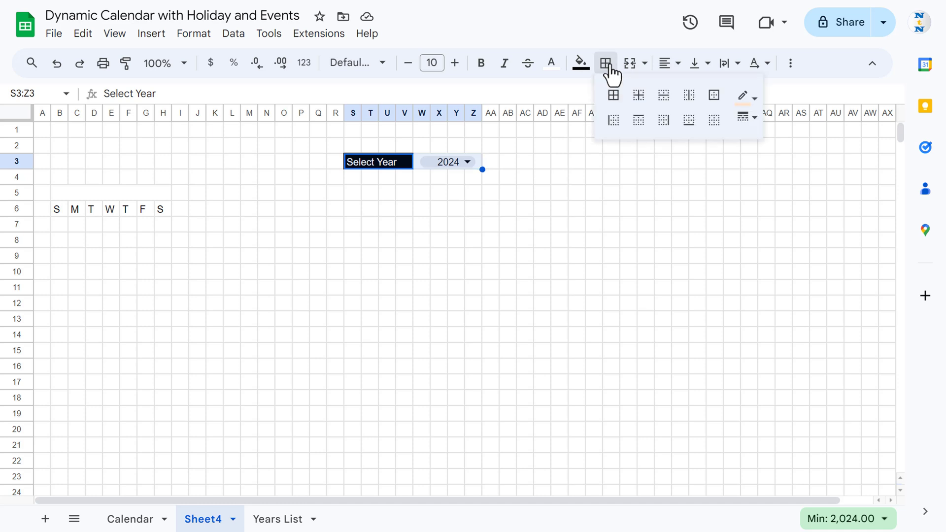
{"action": "left_click", "coordinate": [750, 98]}
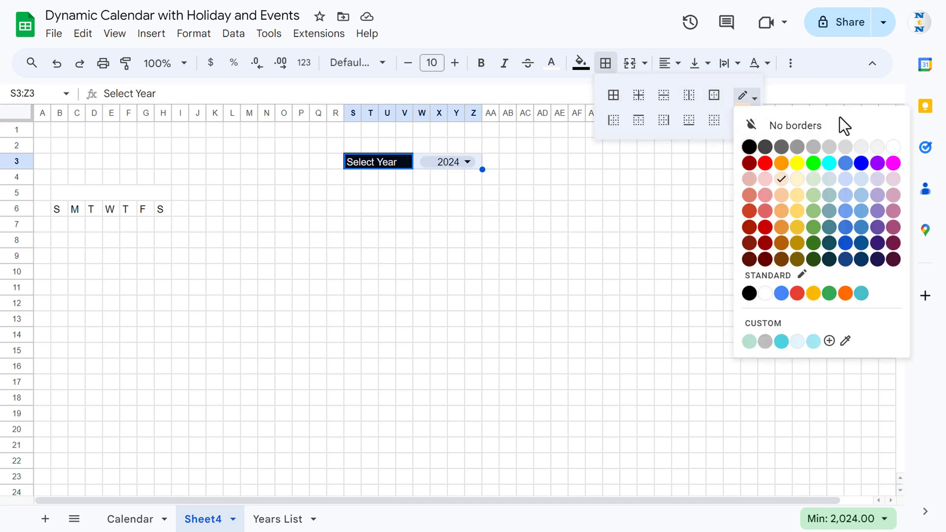
{"action": "left_click", "coordinate": [747, 143]}
{"action": "left_click", "coordinate": [748, 118]}
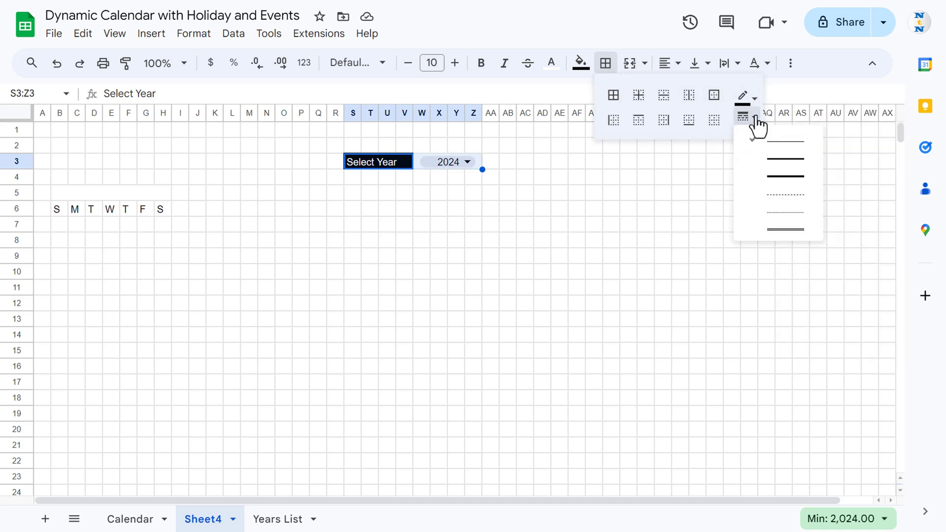
{"action": "left_click", "coordinate": [792, 162]}
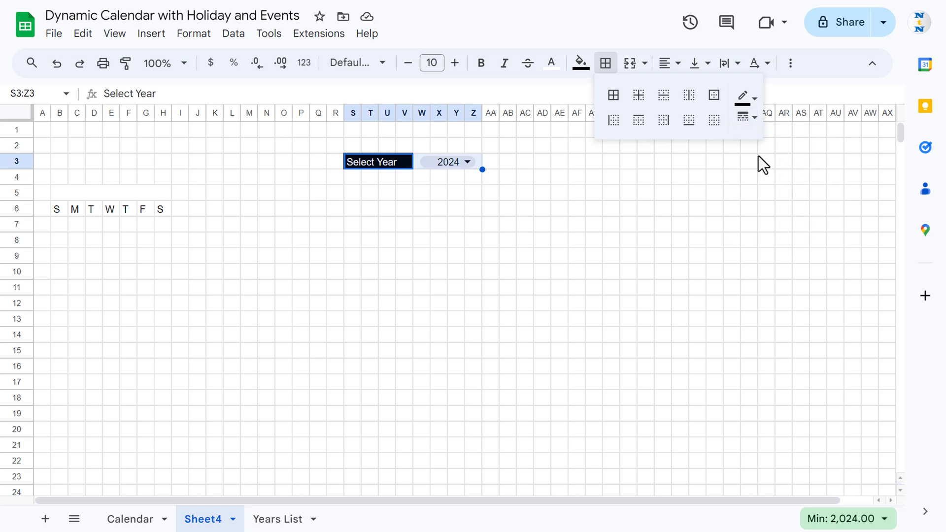
{"action": "left_click", "coordinate": [616, 96]}
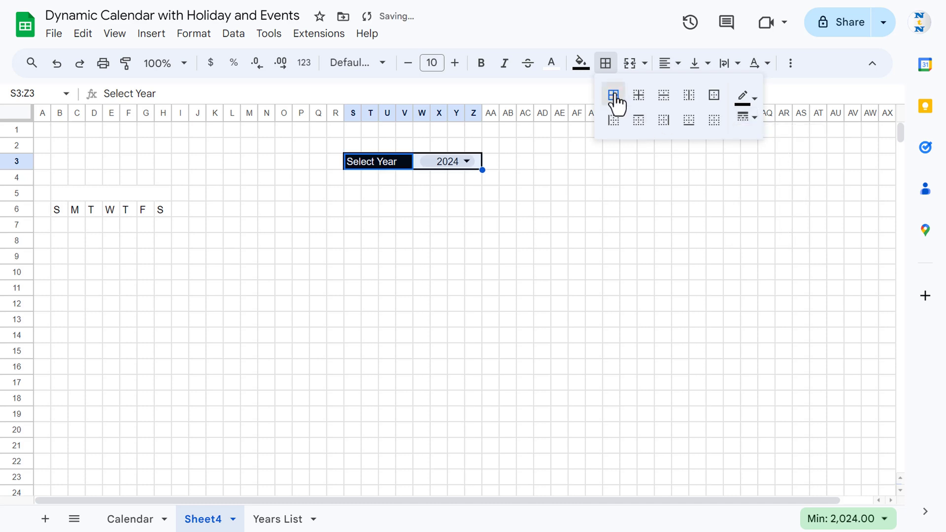
Fill the year dropdown cell W3:Z3 with light gray
{"action": "left_click", "coordinate": [508, 148]}
{"action": "key", "text": "Left"}
{"action": "key", "text": "Left"}
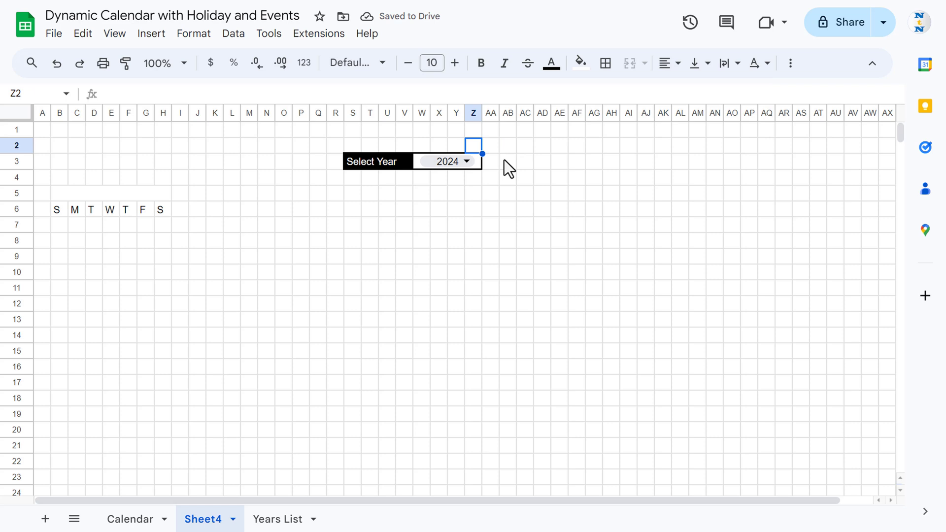
{"action": "key", "text": "Down"}
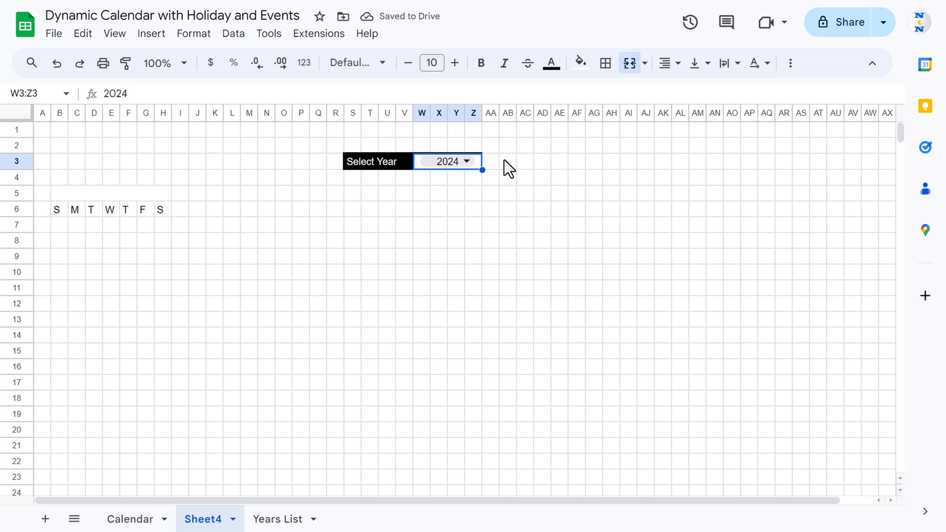
{"action": "left_click", "coordinate": [581, 64]}
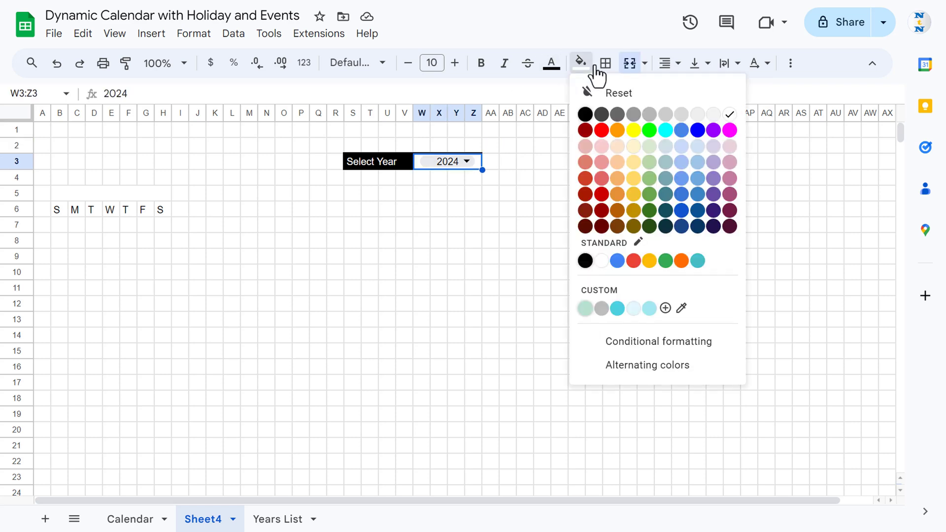
{"action": "left_click", "coordinate": [698, 116]}
{"action": "left_click", "coordinate": [566, 181]}
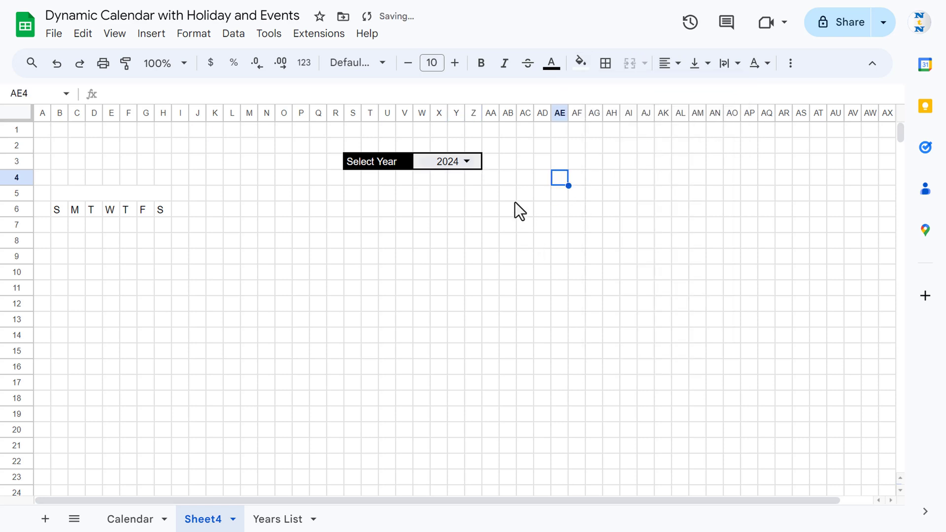
Create a named range called Selected_Year for the year dropdown cell Sheet4!W3
{"action": "left_click", "coordinate": [433, 174]}
{"action": "key", "text": "Up"}
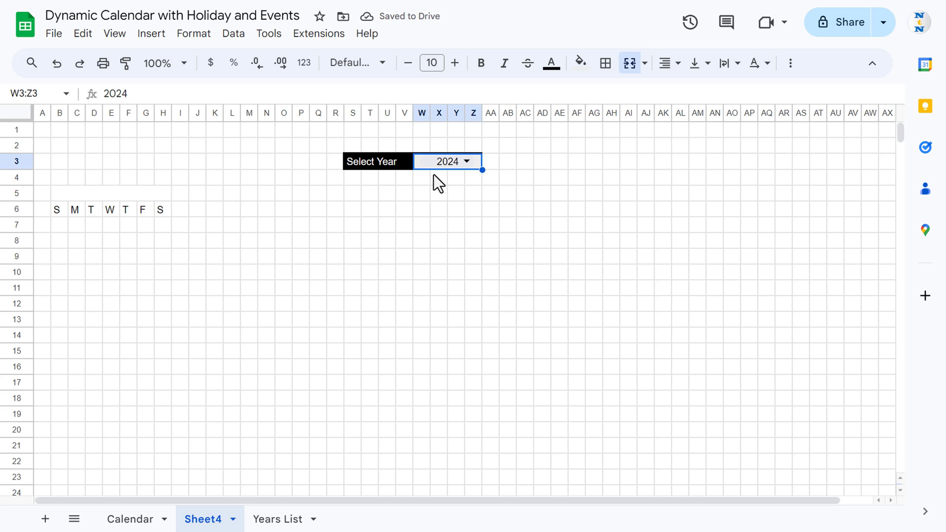
{"action": "left_click", "coordinate": [27, 90]}
{"action": "left_click", "coordinate": [229, 34]}
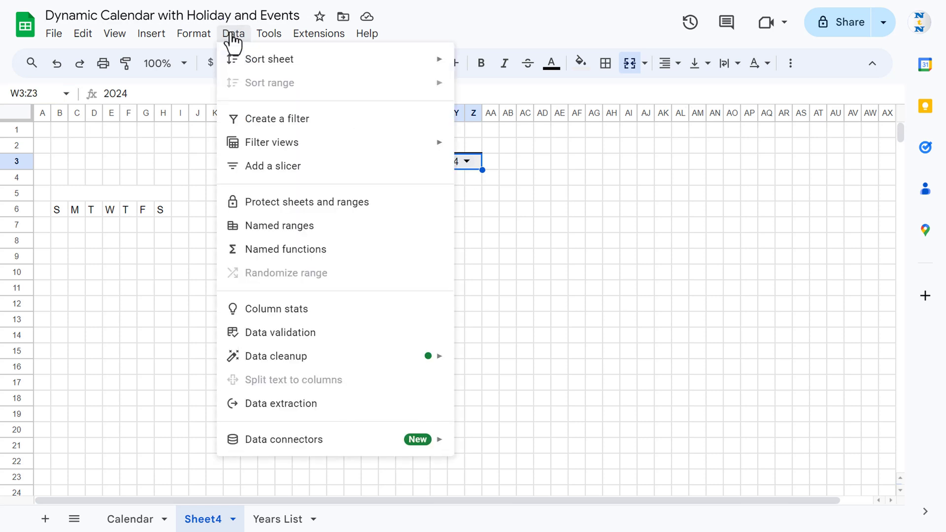
{"action": "left_click", "coordinate": [307, 228]}
{"action": "left_click_drag", "start_coordinate": [729, 153], "coordinate": [754, 148]}
{"action": "key", "text": "BackSpace"}
{"action": "double_click", "coordinate": [796, 121]}
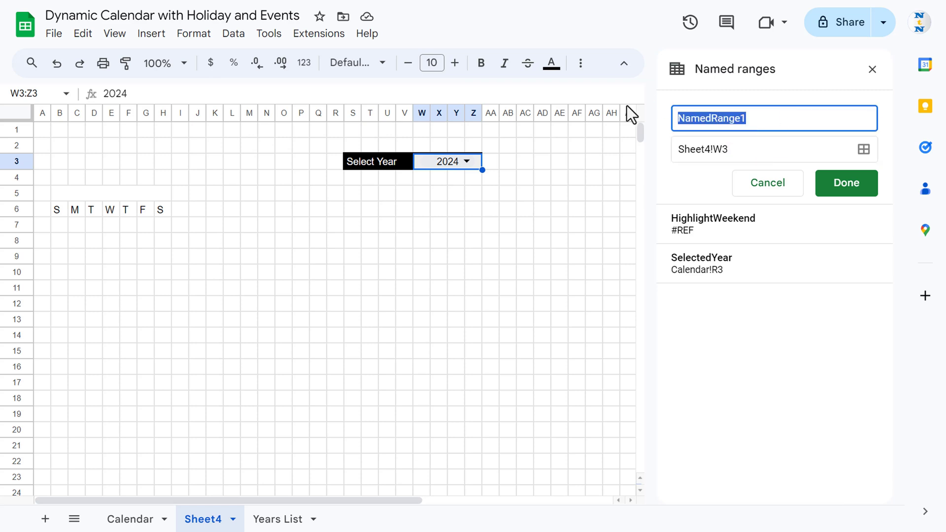
{"action": "type", "text": "Selected_Year"}
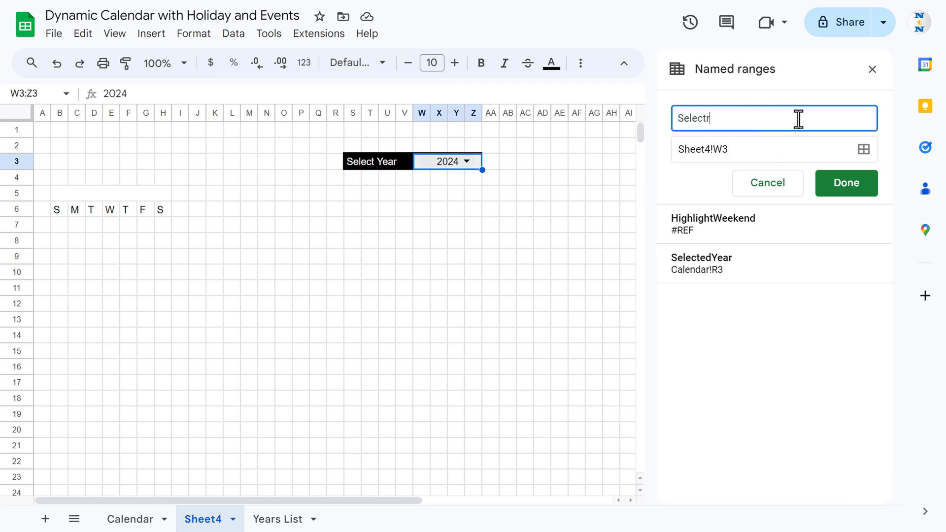
{"action": "left_click", "coordinate": [845, 185]}
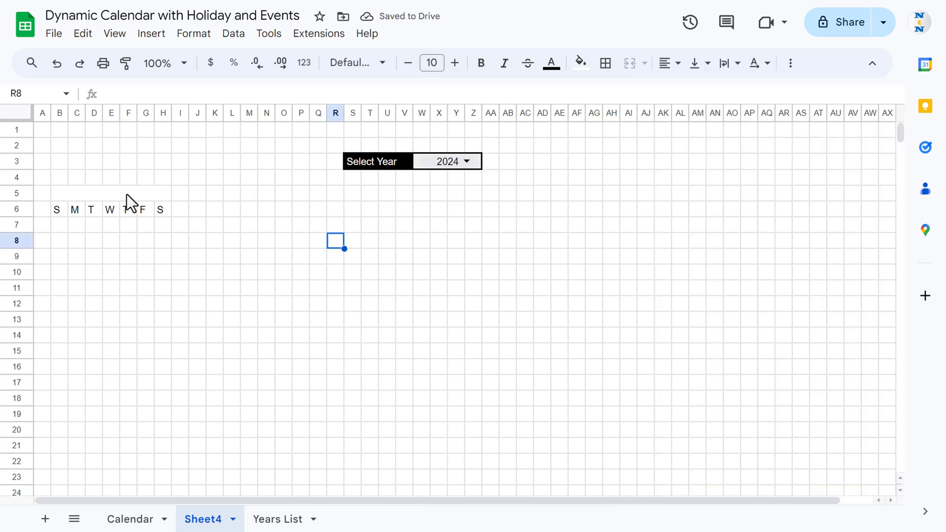
Enter the formula =CONCAT("1/1/",SelectedYear) in the merged header cell B5:H5
{"action": "left_click_drag", "start_coordinate": [59, 193], "coordinate": [163, 193]}
{"action": "type", "text": "="}
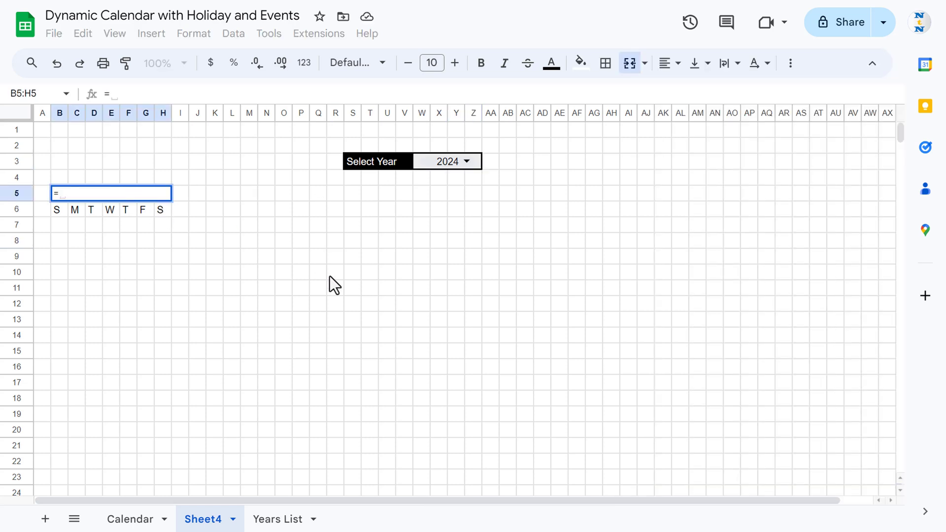
{"action": "type", "text": "conc"}
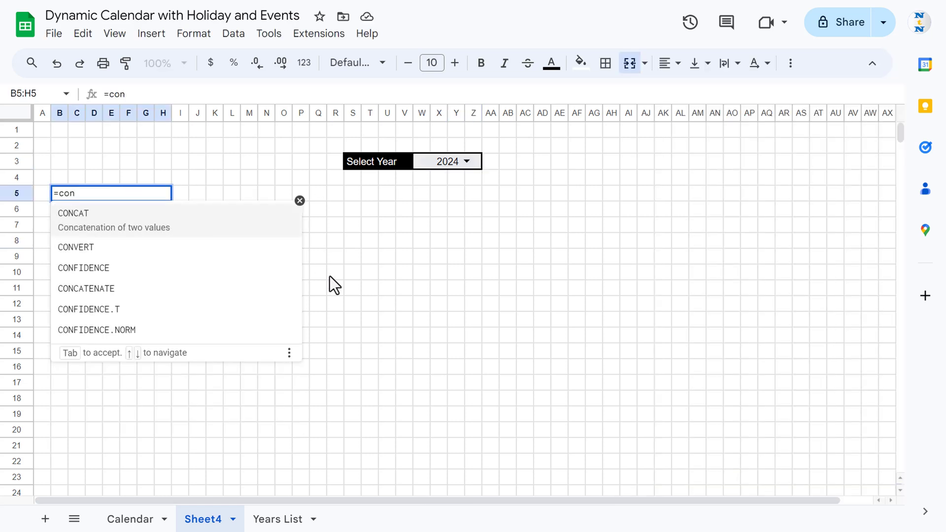
{"action": "key", "text": "Tab"}
{"action": "type", "text": "\""}
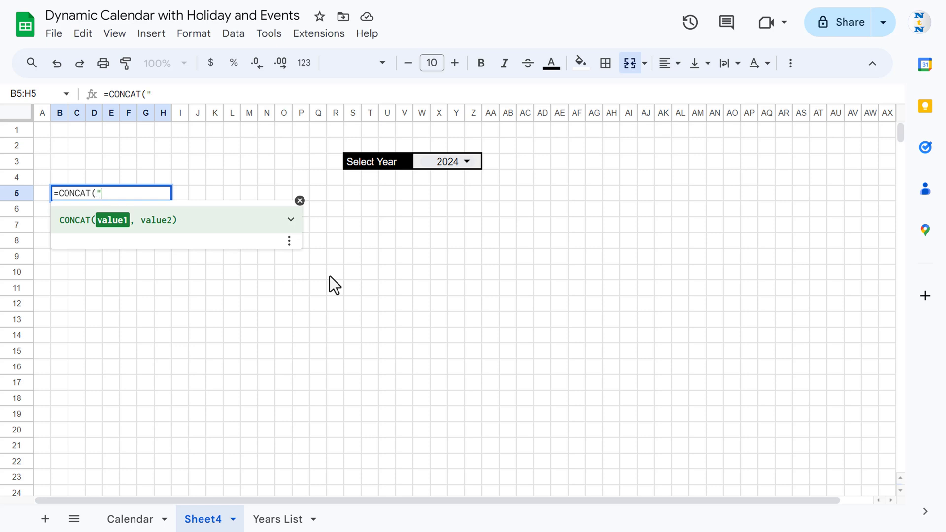
{"action": "type", "text": "a"}
{"action": "key", "text": "BackSpace"}
{"action": "type", "text": "1/2"}
{"action": "type", "text": ", "}
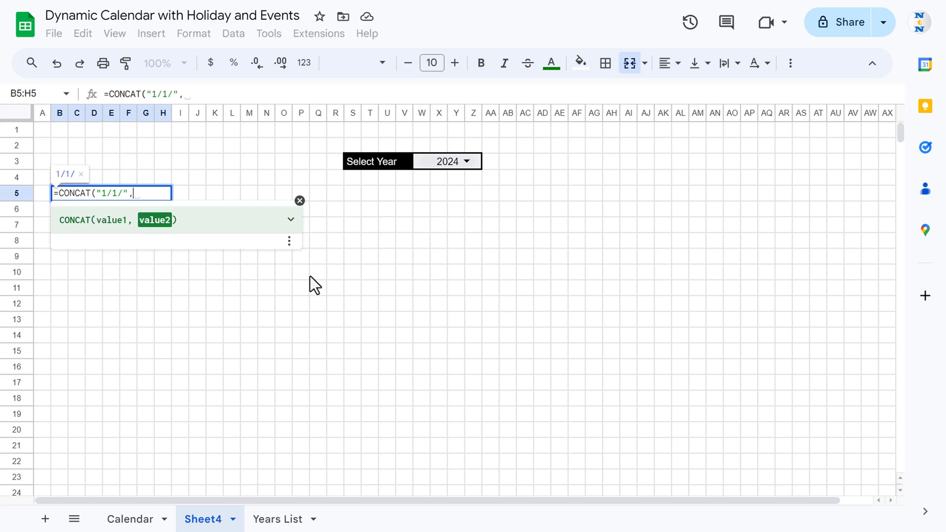
{"action": "type", "text": "sele"}
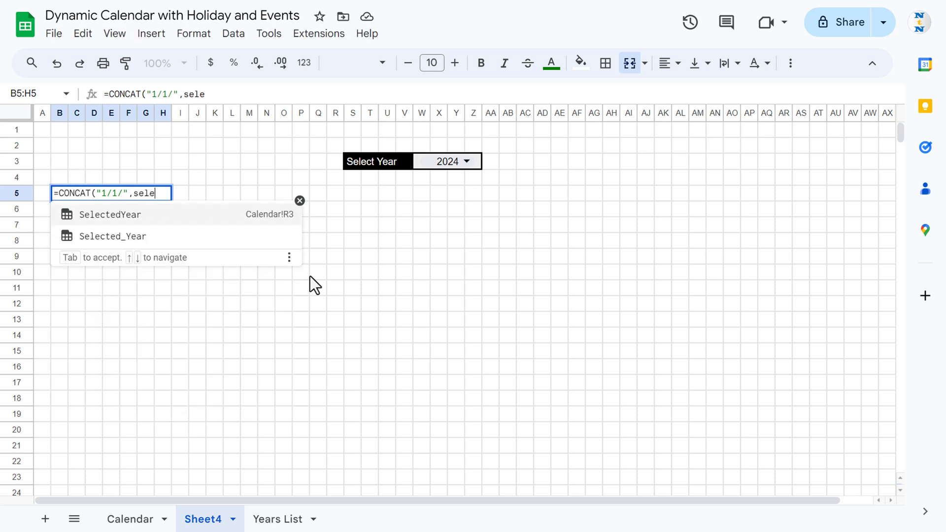
{"action": "left_click", "coordinate": [167, 215]}
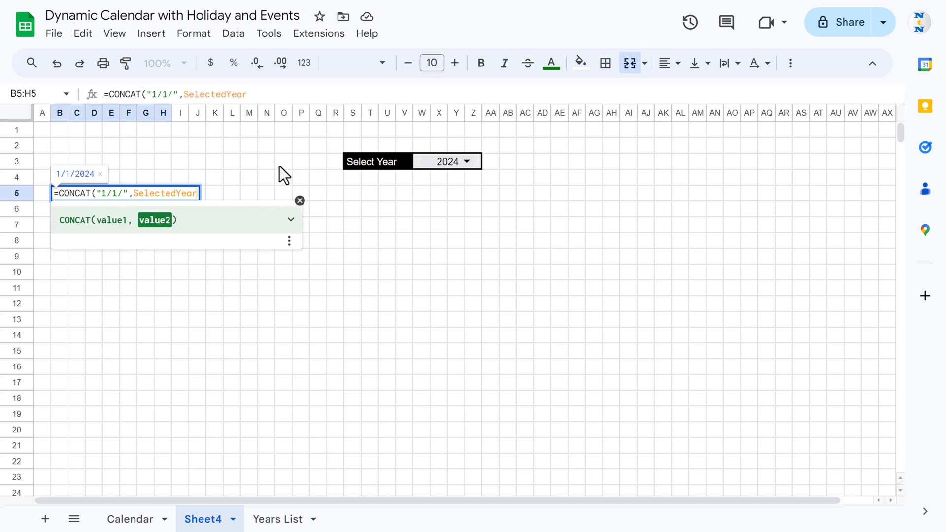
{"action": "type", "text": ")"}
{"action": "key", "text": "Return"}
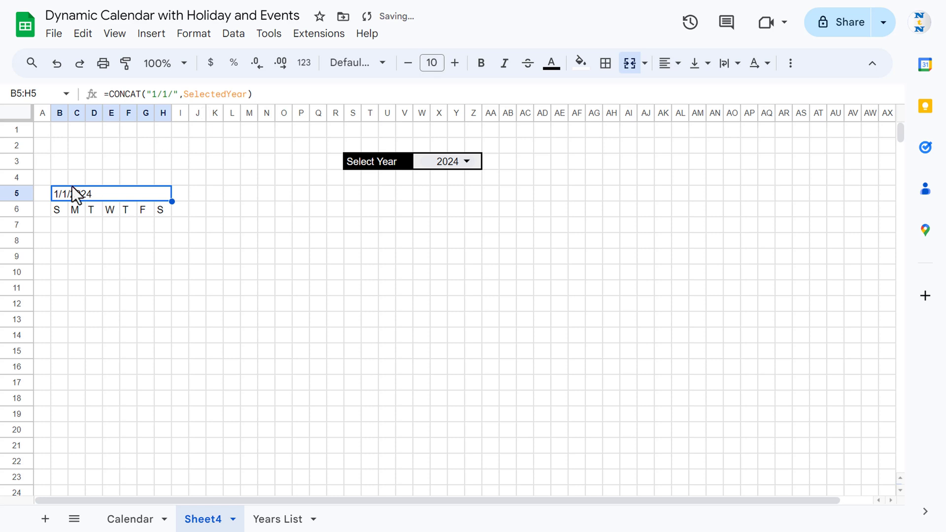
Wrap the formula in B5:H5 in DATEVALUE so it reads =Datevalue(CONCAT("1/1/",SelectedYear))
{"action": "left_click", "coordinate": [108, 94]}
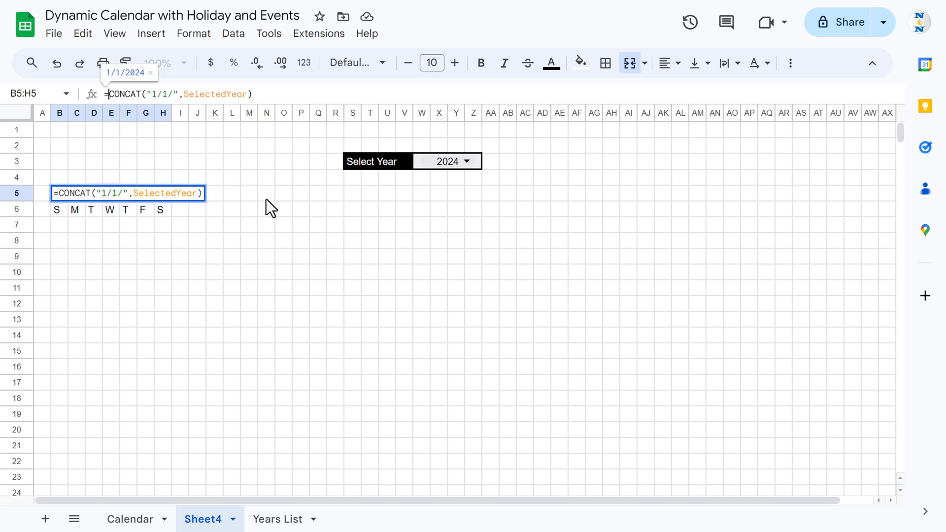
{"action": "type", "text": "Datevalue"}
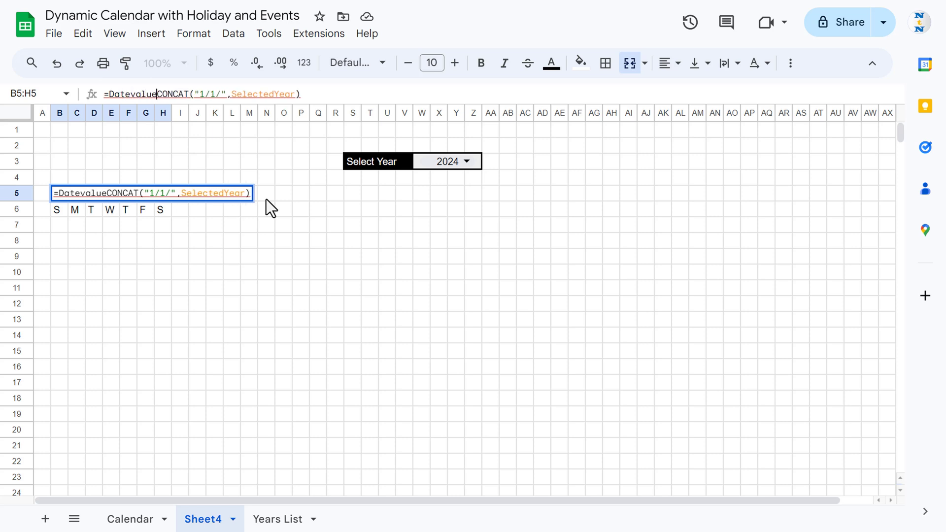
{"action": "type", "text": "("}
{"action": "left_click", "coordinate": [349, 94]}
{"action": "type", "text": ")"}
{"action": "key", "text": "Return"}
{"action": "key", "text": "Up"}
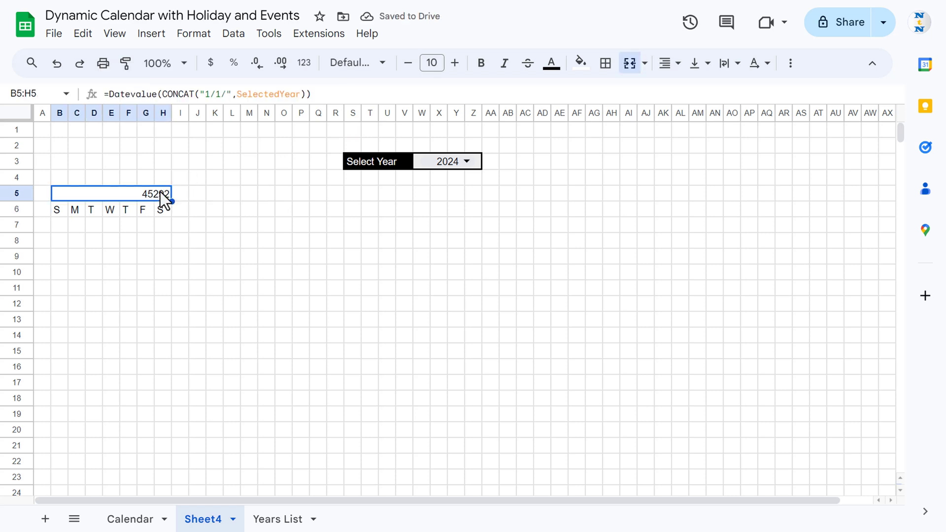
Apply the custom number format MMMM to the header cell B5:H5
{"action": "left_click", "coordinate": [199, 35]}
{"action": "mouse_move", "coordinate": [239, 99]}
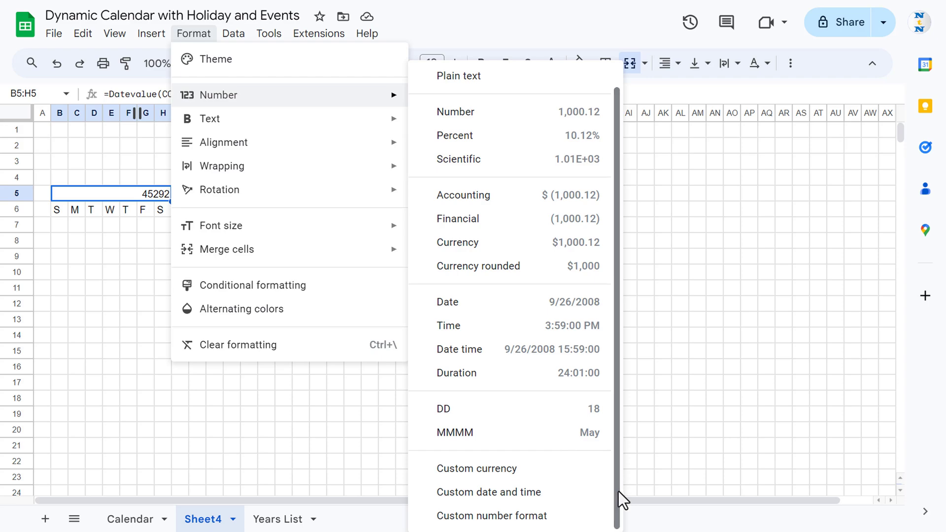
{"action": "left_click", "coordinate": [439, 519]}
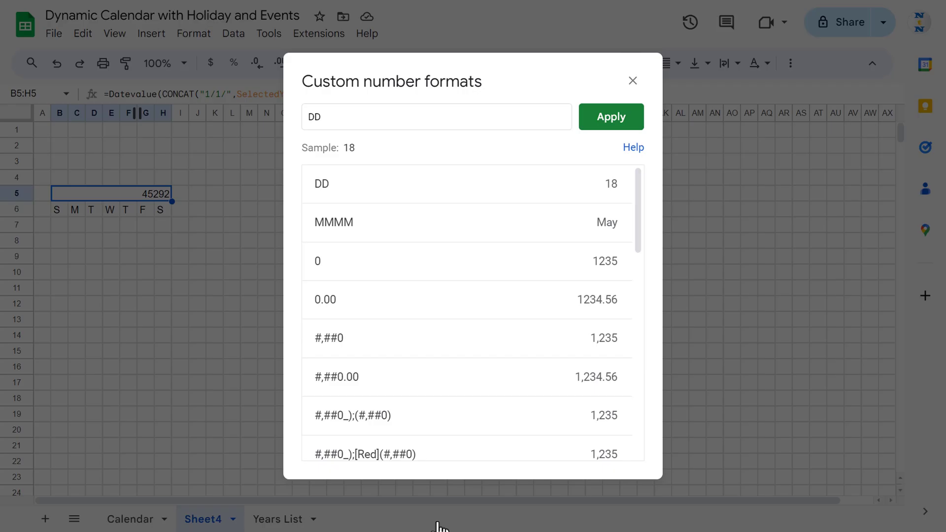
{"action": "left_click_drag", "start_coordinate": [393, 120], "coordinate": [273, 118]}
{"action": "type", "text": "MMMM"}
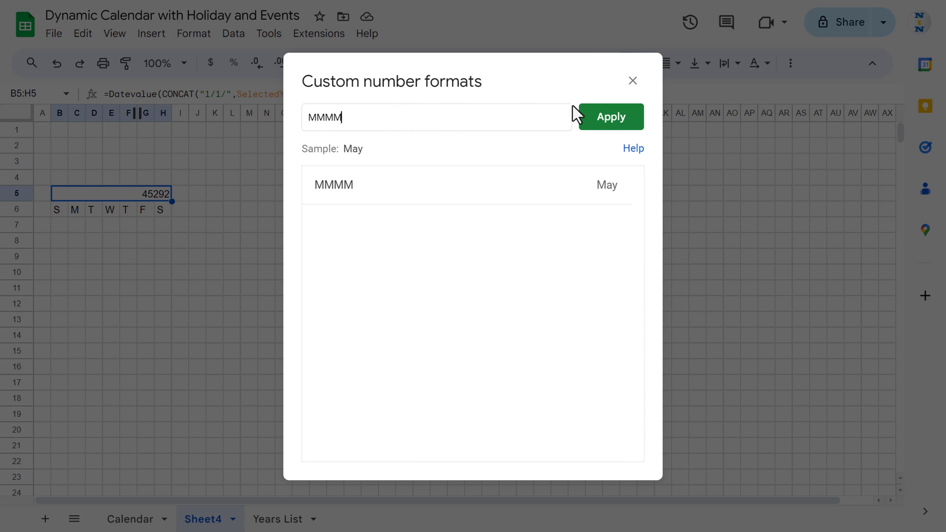
{"action": "left_click", "coordinate": [612, 118]}
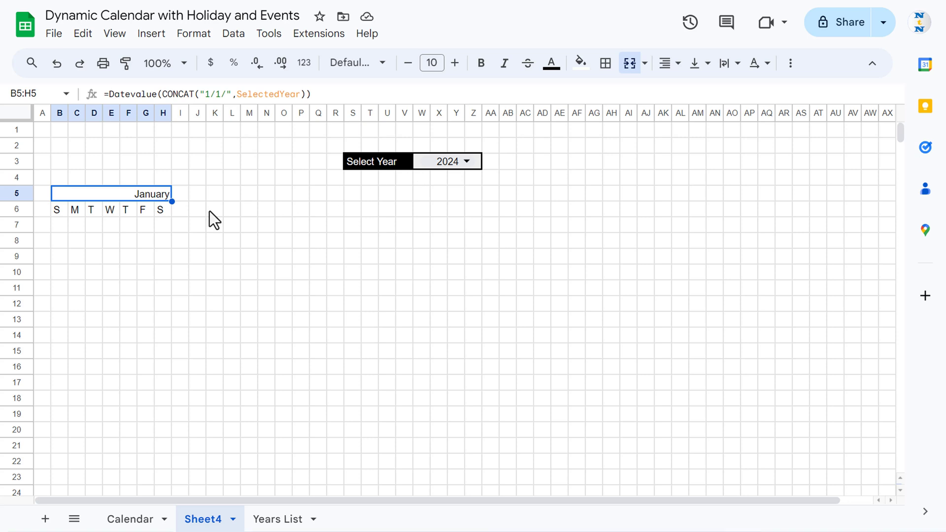
Center the month name horizontally in the merged header cell B5:H5
{"action": "left_click", "coordinate": [142, 224]}
{"action": "left_click", "coordinate": [140, 193]}
{"action": "left_click", "coordinate": [673, 64]}
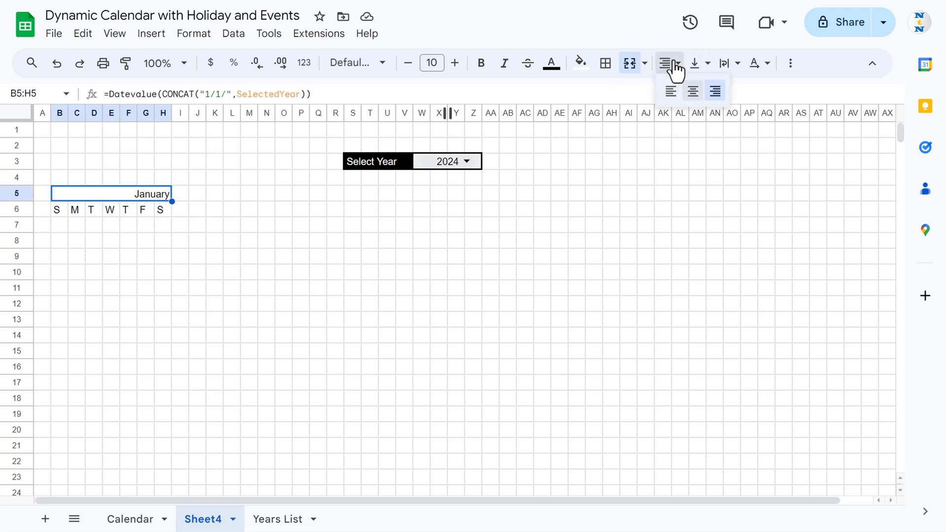
{"action": "left_click", "coordinate": [690, 91]}
{"action": "left_click", "coordinate": [77, 225]}
{"action": "left_click", "coordinate": [101, 197]}
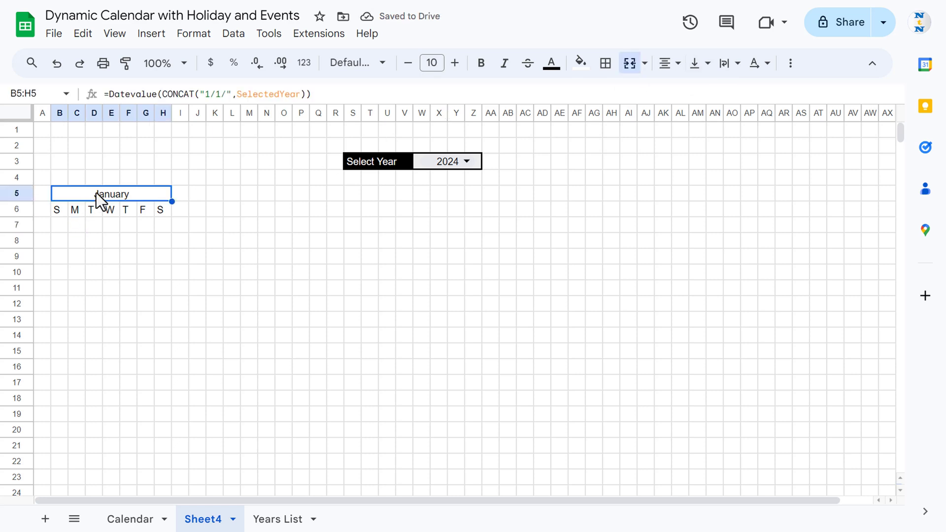
Enter the formula =SEQUENCE(6,7,B5) in cell B7 to fill the January date grid
{"action": "left_click", "coordinate": [64, 226]}
{"action": "type", "text": "=seq"}
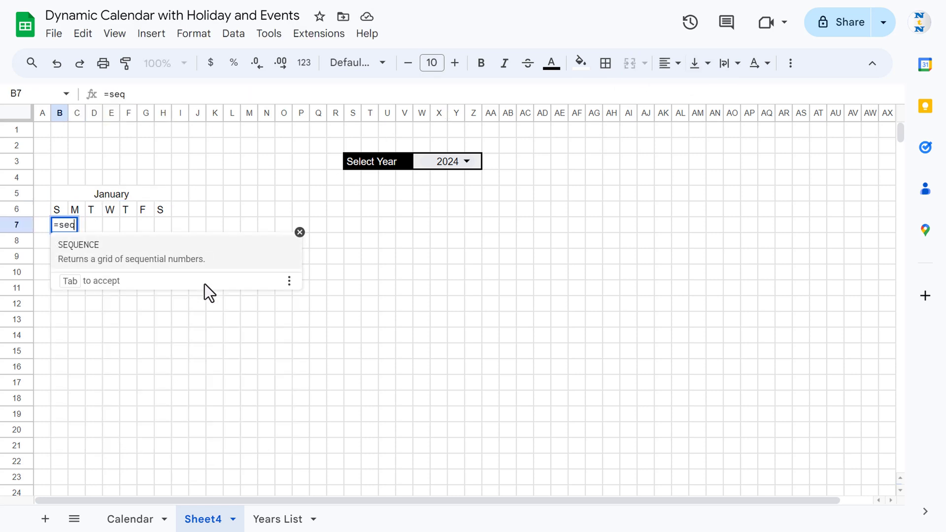
{"action": "key", "text": "Tab"}
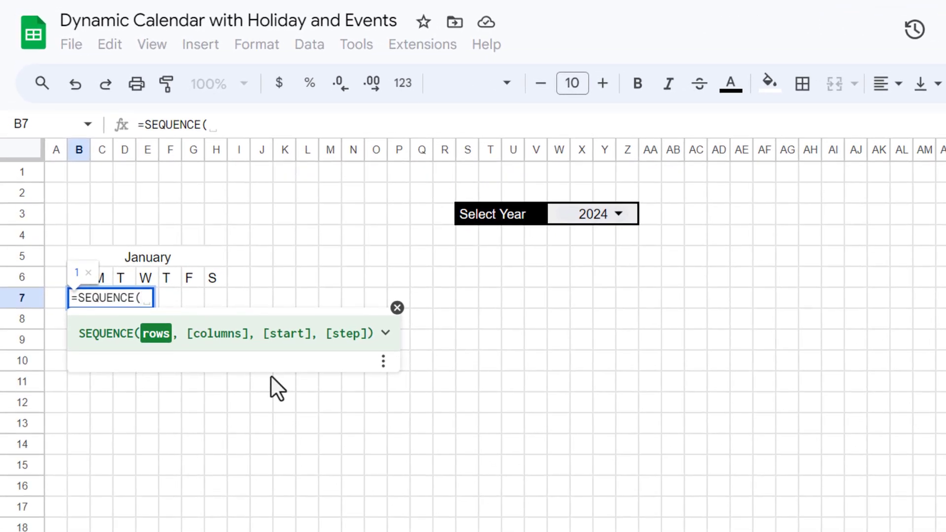
{"action": "type", "text": "6,"}
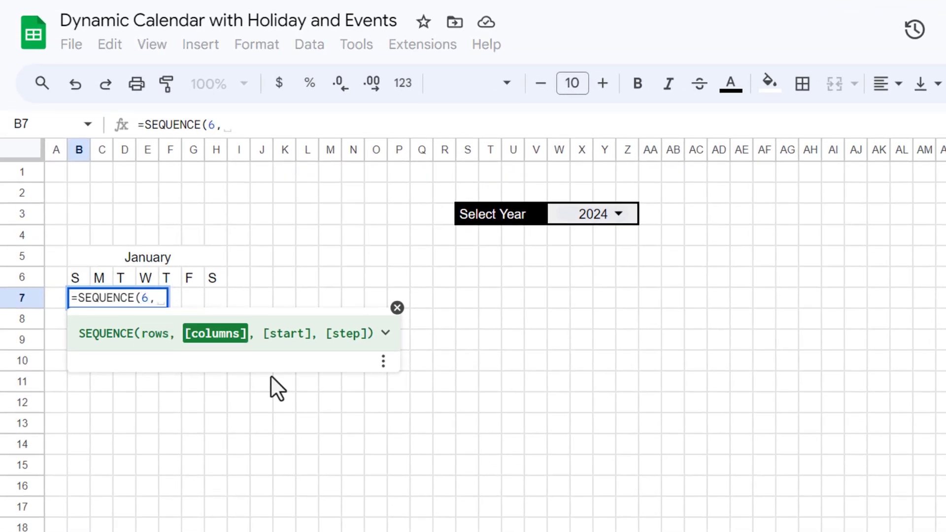
{"action": "type", "text": "7,"}
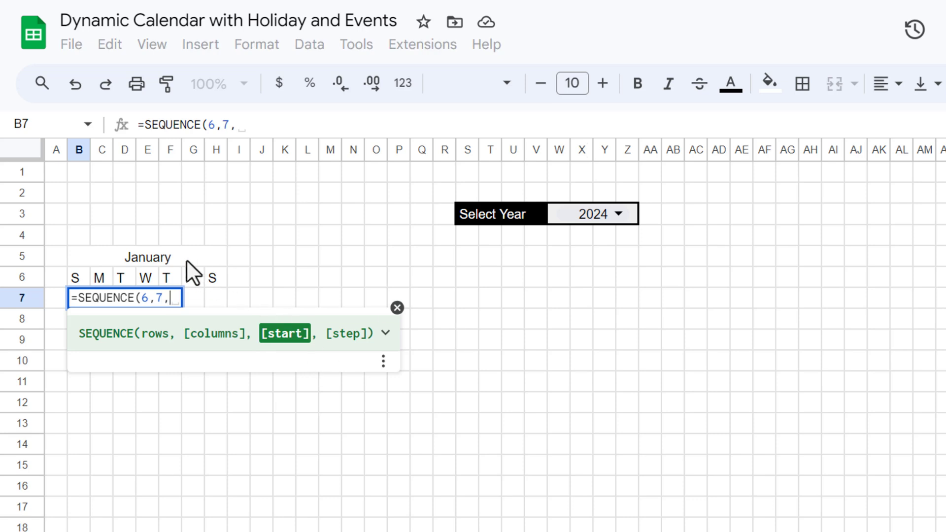
{"action": "left_click", "coordinate": [185, 257]}
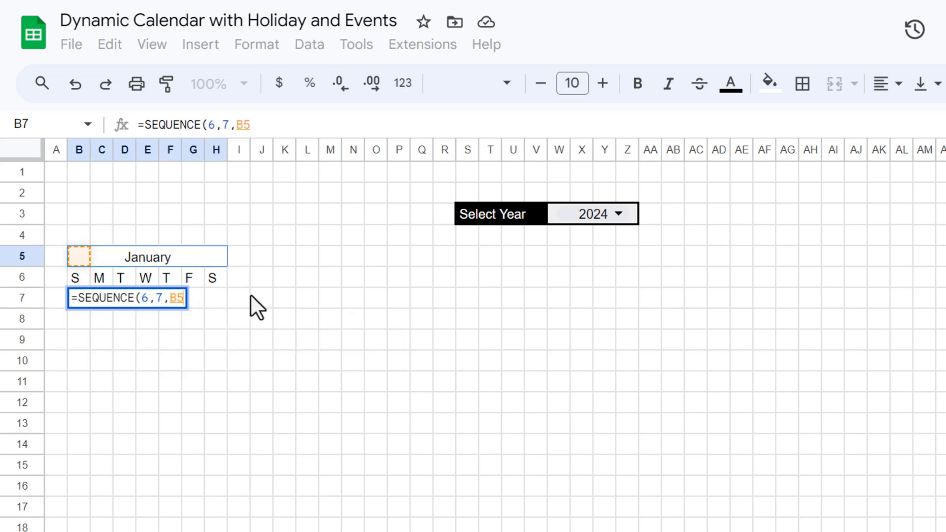
{"action": "type", "text": ")"}
{"action": "key", "text": "Return"}
{"action": "key", "text": "Up"}
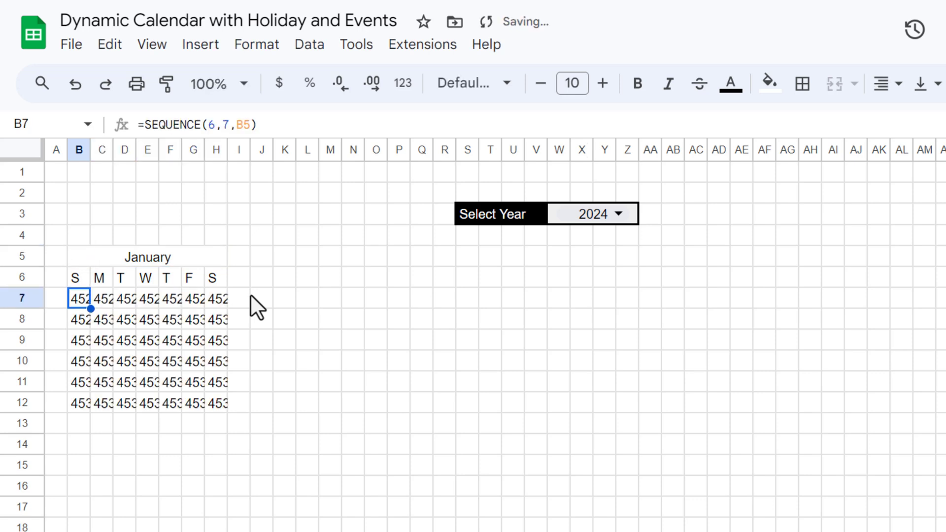
Apply the custom number format DD to the date grid B7:H12
{"action": "key", "text": "ctrl+shift+Right"}
{"action": "key", "text": "ctrl+shift+Down"}
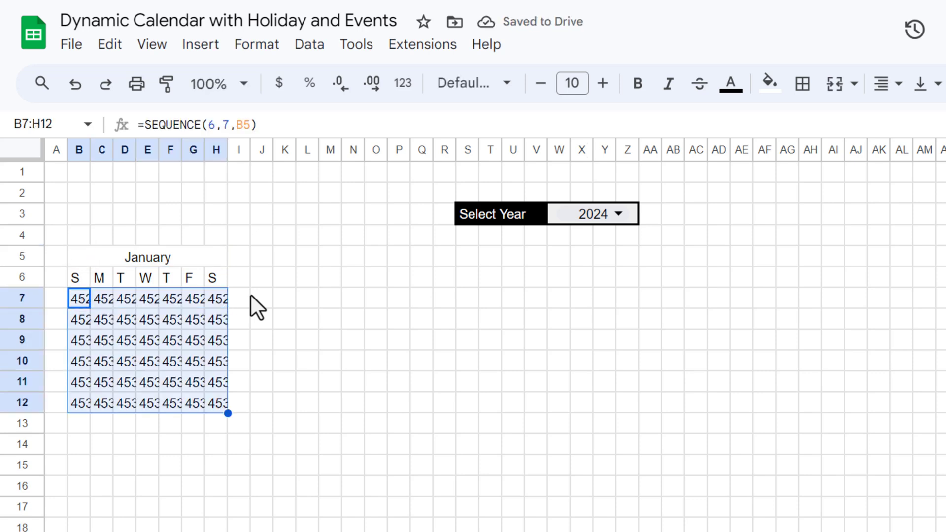
{"action": "left_click", "coordinate": [257, 45]}
{"action": "left_click", "coordinate": [261, 54]}
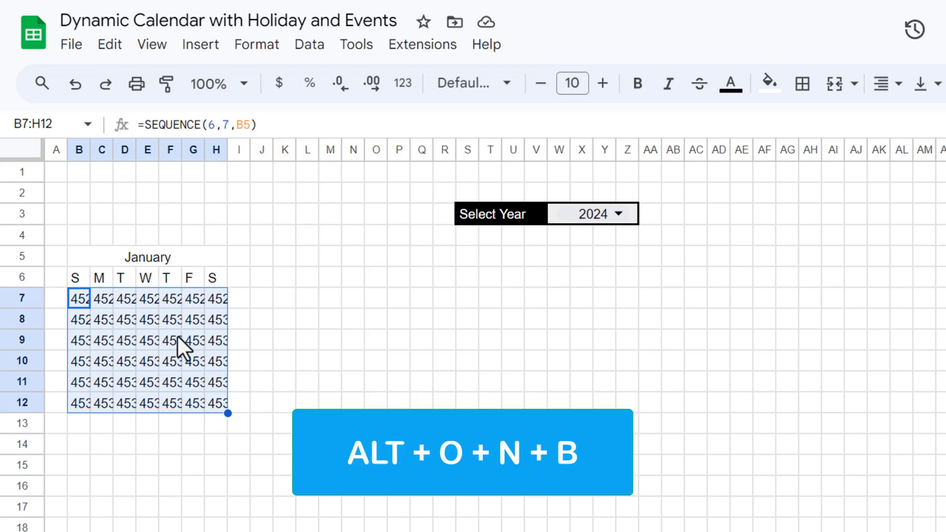
{"action": "key", "text": "alt+o"}
{"action": "key", "text": "n"}
{"action": "key", "text": "b"}
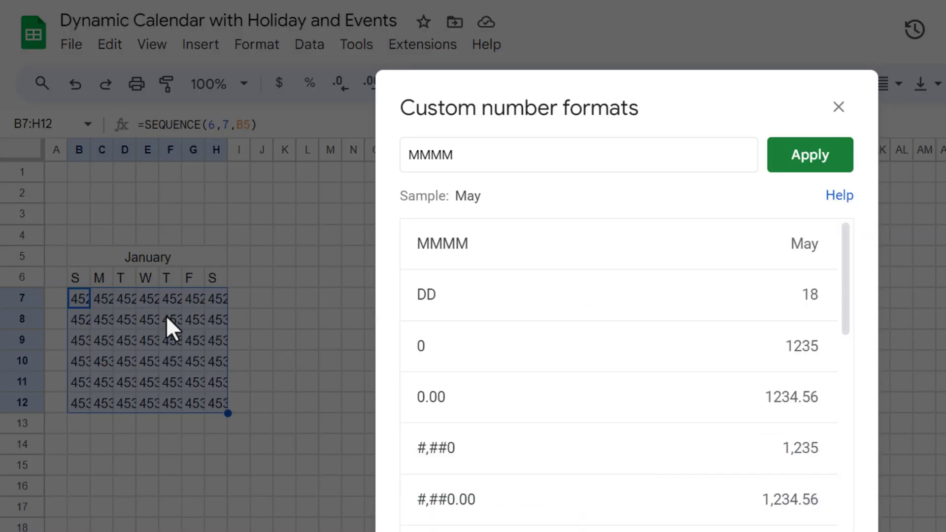
{"action": "left_click_drag", "start_coordinate": [517, 154], "coordinate": [366, 140]}
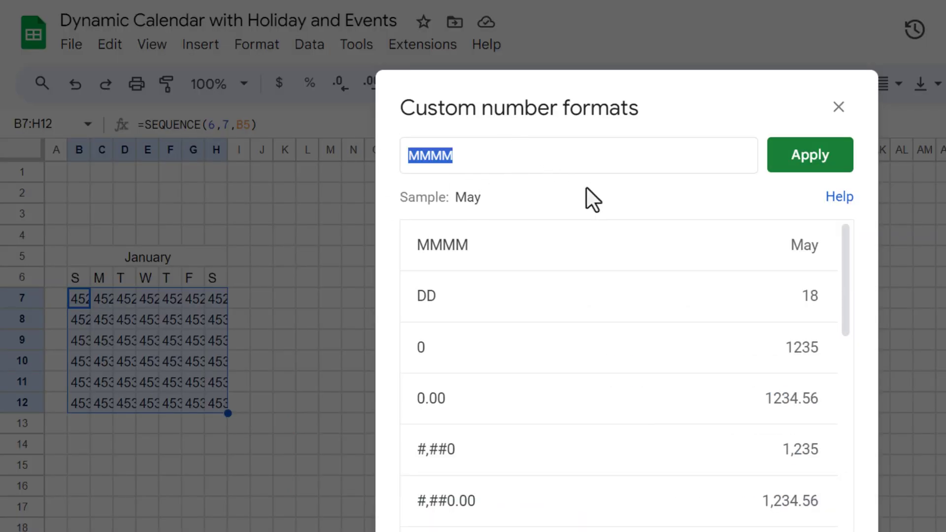
{"action": "type", "text": "DD"}
{"action": "left_click", "coordinate": [802, 159]}
{"action": "left_click", "coordinate": [262, 336]}
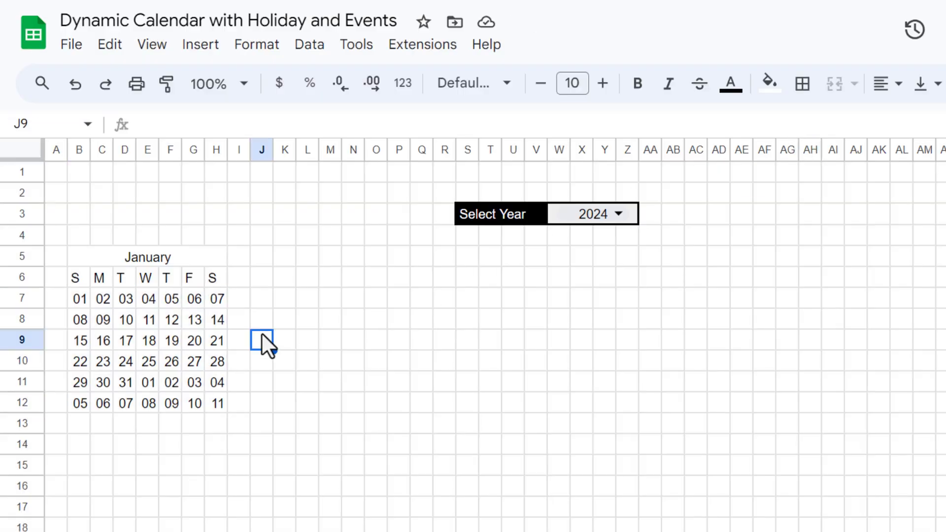
Give the January header B5:H5 a dark blue fill with bold white text
{"action": "left_click", "coordinate": [107, 260]}
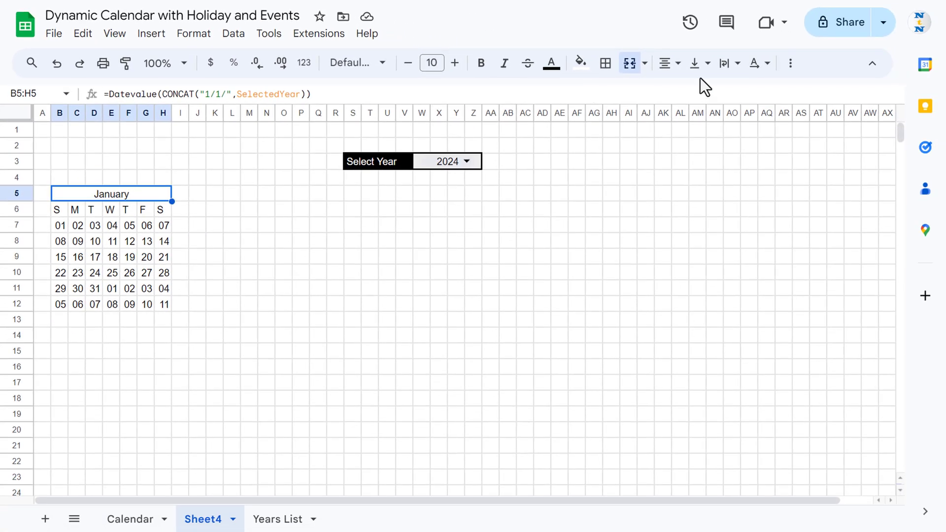
{"action": "left_click", "coordinate": [581, 63]}
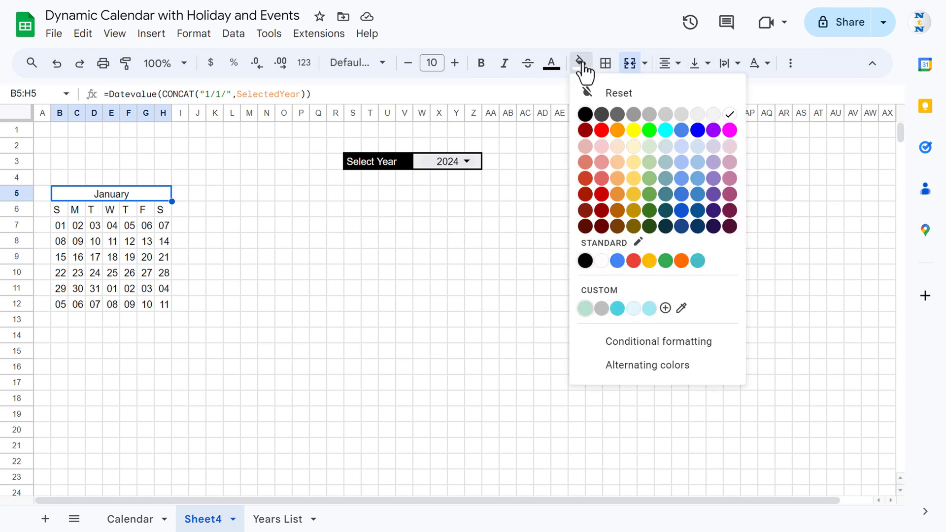
{"action": "left_click", "coordinate": [698, 222]}
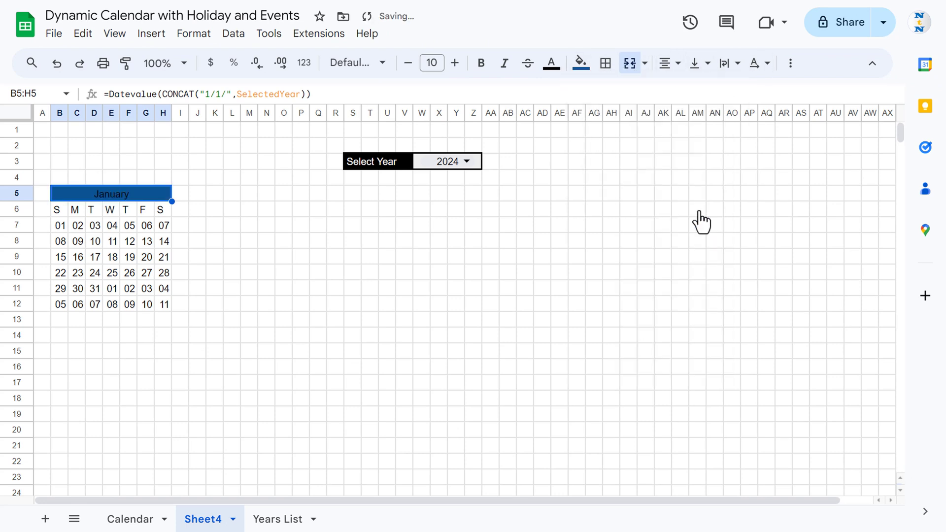
{"action": "left_click", "coordinate": [552, 63]}
{"action": "left_click", "coordinate": [699, 114]}
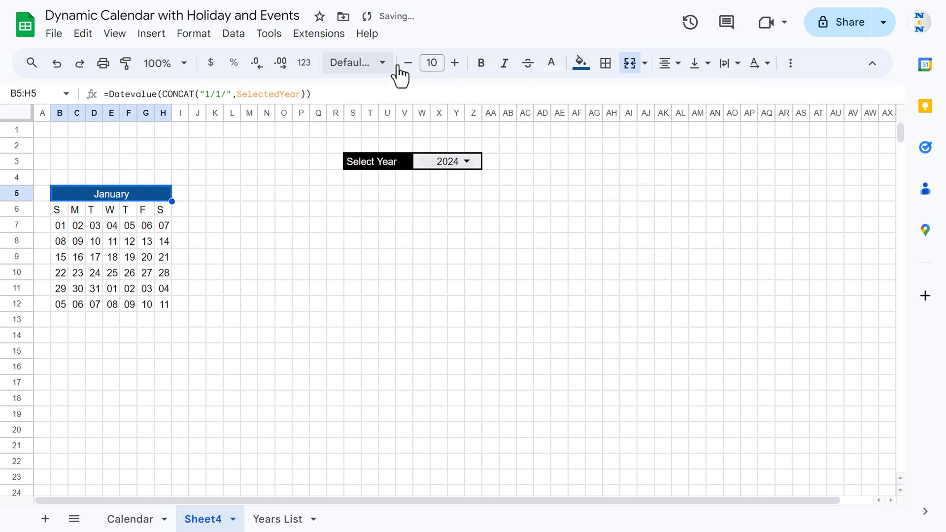
{"action": "left_click", "coordinate": [481, 63]}
Give the weekday row B6:H6 the custom turquoise fill and white text
{"action": "left_click_drag", "start_coordinate": [59, 208], "coordinate": [172, 218]}
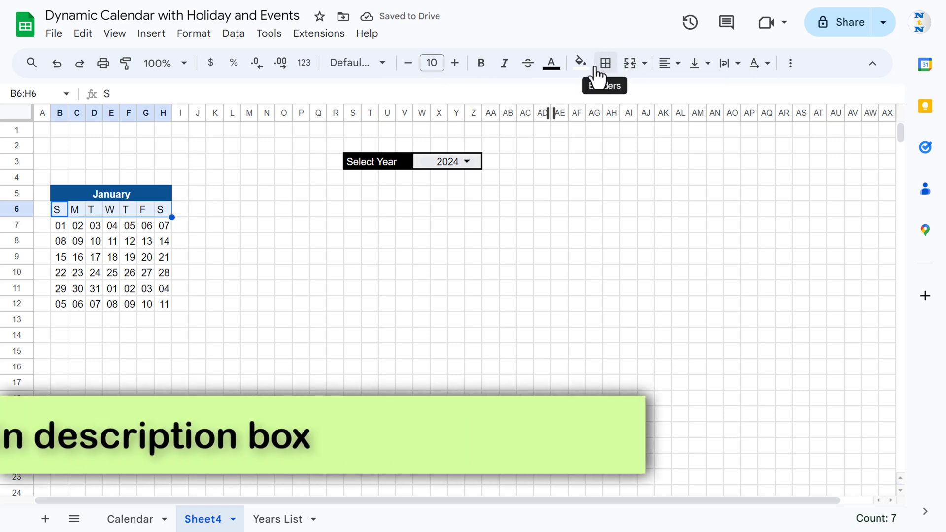
{"action": "left_click", "coordinate": [581, 64]}
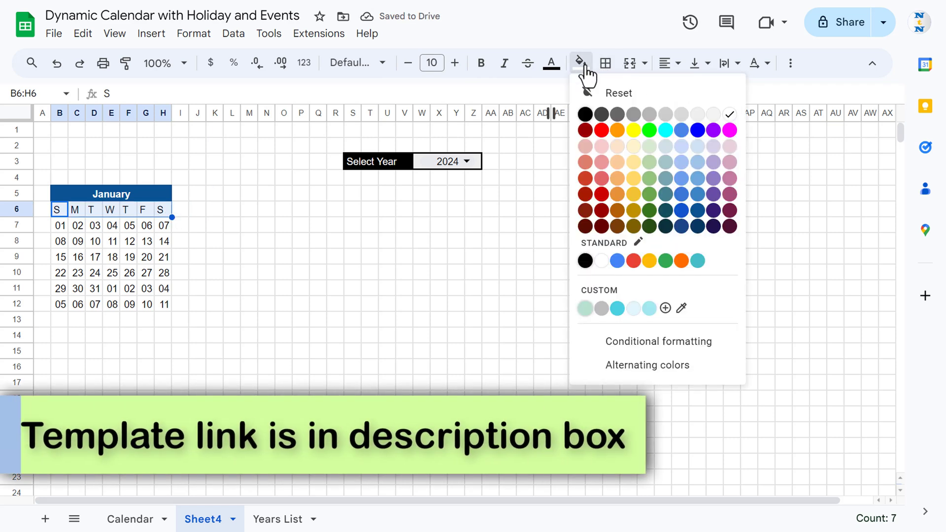
{"action": "left_click", "coordinate": [617, 309]}
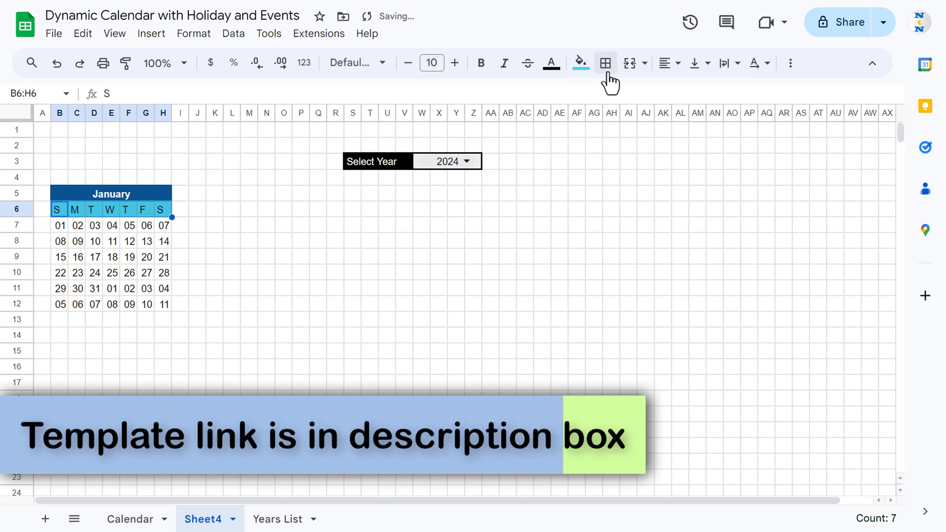
{"action": "left_click", "coordinate": [553, 64]}
{"action": "left_click", "coordinate": [694, 118]}
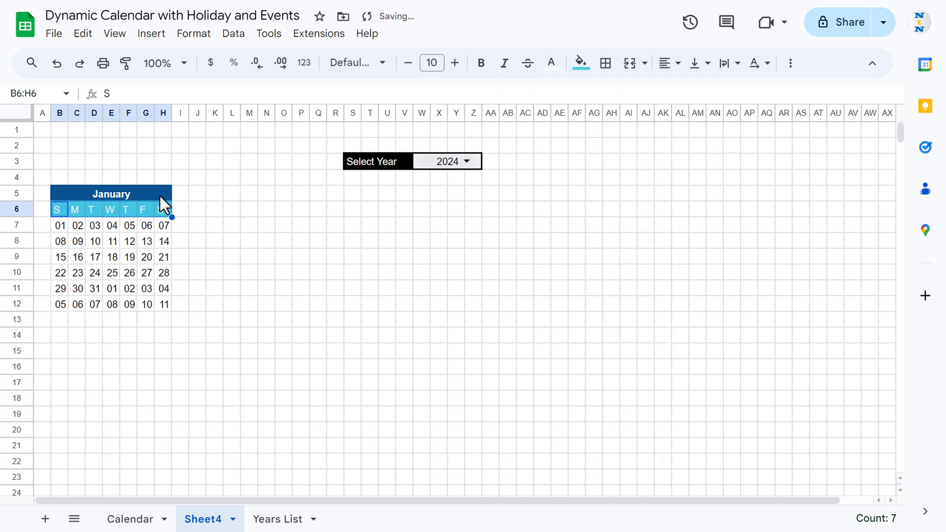
Apply thin, very light gray borders to all cells of the January block B5:H12
{"action": "left_click_drag", "start_coordinate": [99, 193], "coordinate": [109, 300]}
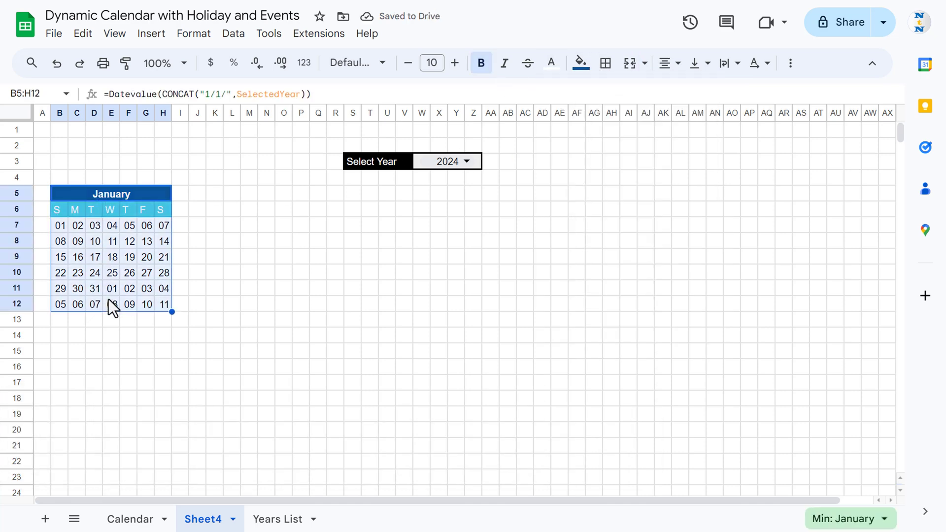
{"action": "left_click", "coordinate": [605, 64]}
{"action": "left_click", "coordinate": [745, 99]}
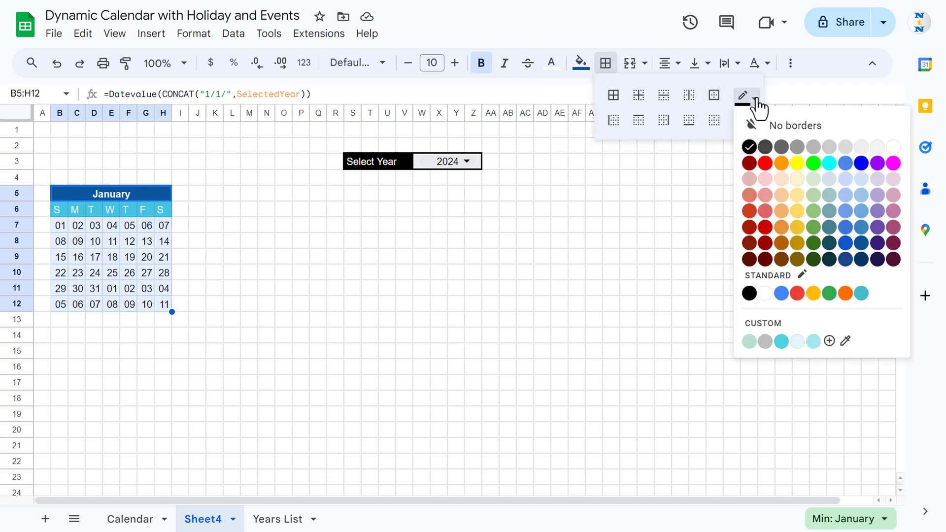
{"action": "left_click", "coordinate": [877, 150]}
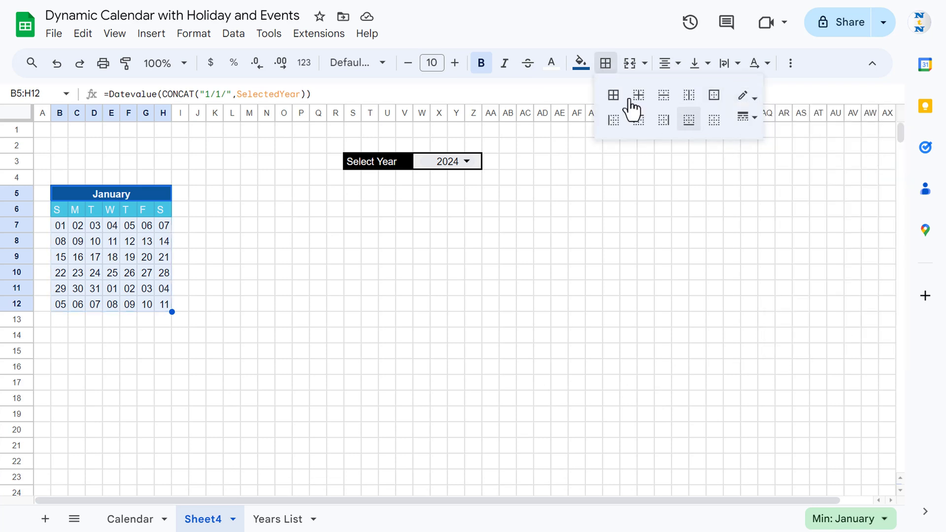
{"action": "left_click", "coordinate": [612, 97]}
{"action": "left_click", "coordinate": [746, 117]}
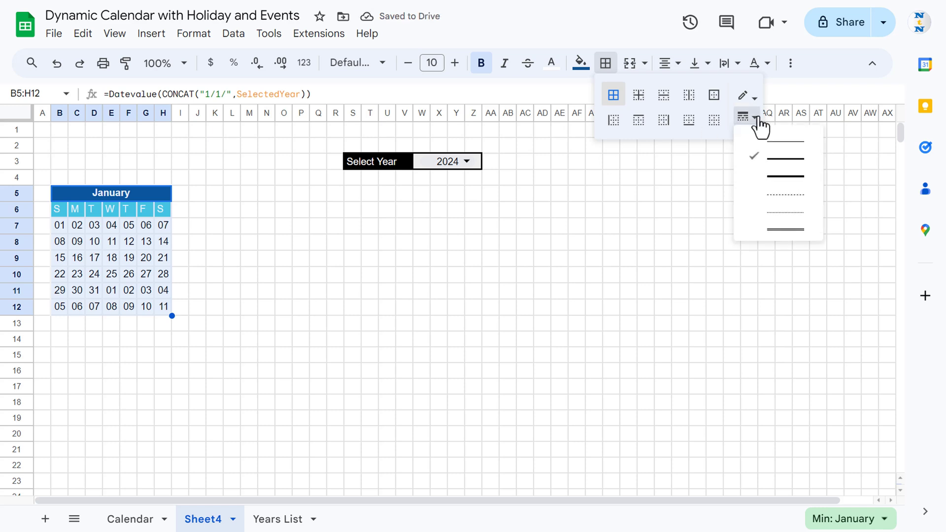
{"action": "left_click", "coordinate": [791, 146]}
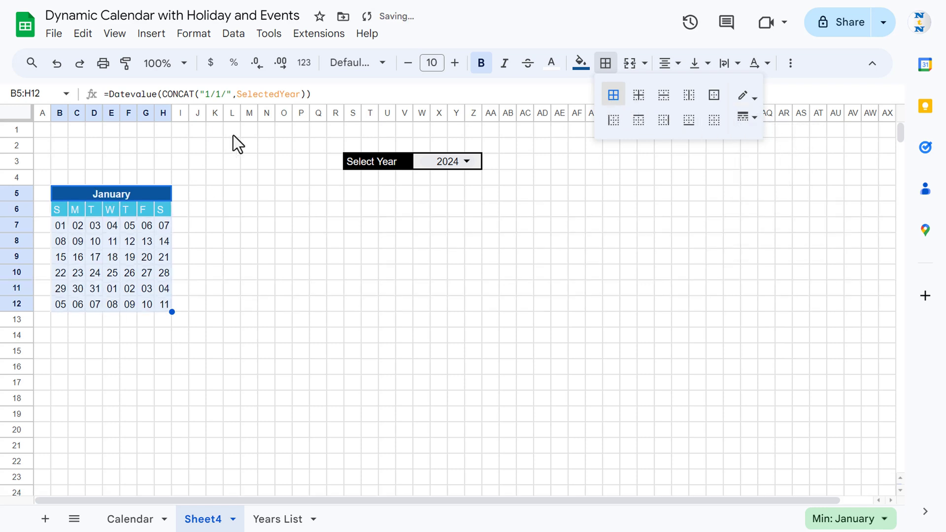
Hide the gridlines on the sheet
{"action": "left_click", "coordinate": [118, 35]}
{"action": "mouse_move", "coordinate": [152, 59]}
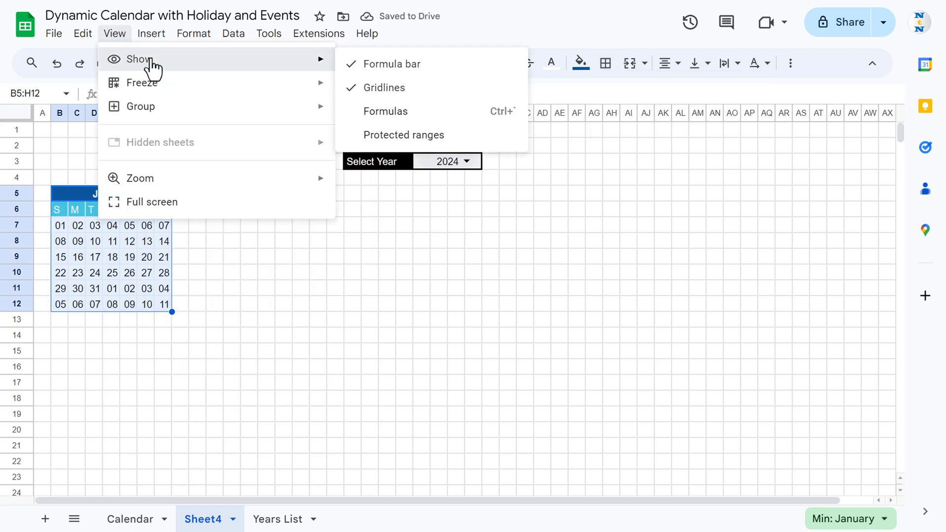
{"action": "left_click", "coordinate": [385, 89]}
{"action": "left_click", "coordinate": [267, 257]}
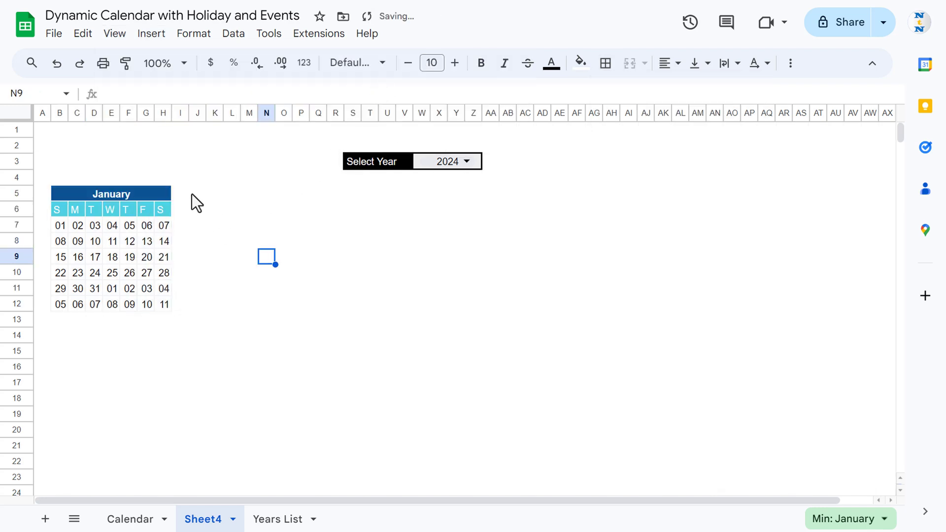
Copy the January block B5:H12 and paste it at J5 and R5 to make a row of three months
{"action": "left_click", "coordinate": [146, 193]}
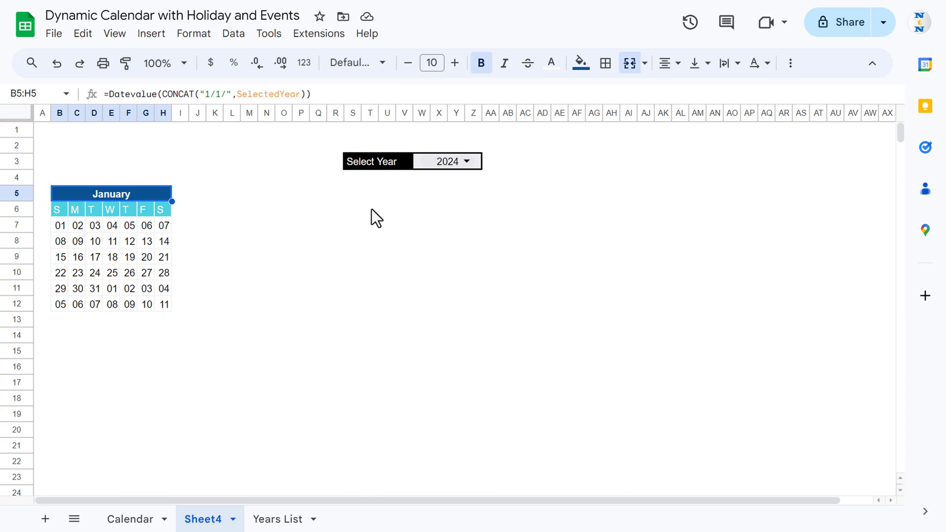
{"action": "key", "text": "ctrl+a"}
{"action": "key", "text": "ctrl+c"}
{"action": "key", "text": "Right"}
{"action": "key", "text": "Right"}
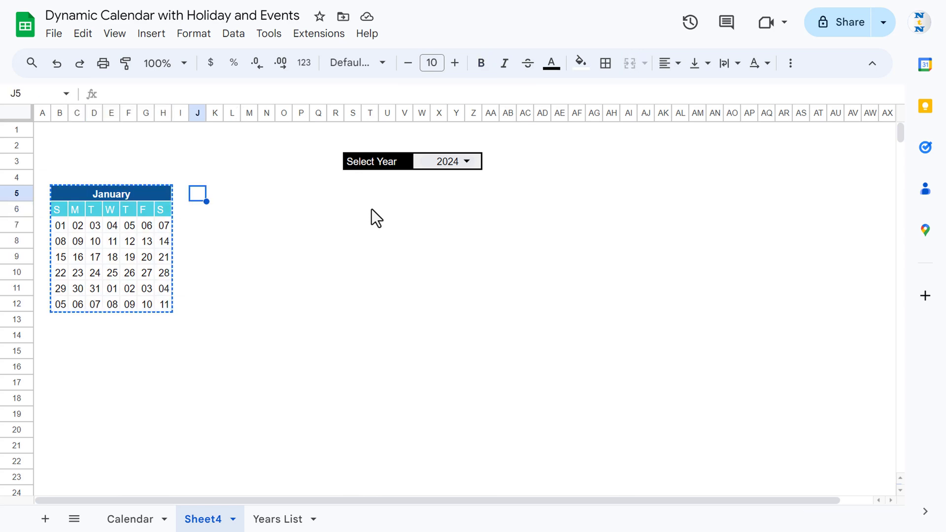
{"action": "key", "text": "ctrl+v"}
{"action": "key", "text": "Right"}
{"action": "key", "text": "Right"}
{"action": "key", "text": "ctrl+v"}
{"action": "key", "text": "Right"}
{"action": "key", "text": "Right"}
Copy the three-month row B5:X12 and paste it at B14, B23 and B32 to complete twelve month blocks
{"action": "left_click_drag", "start_coordinate": [117, 194], "coordinate": [384, 306]}
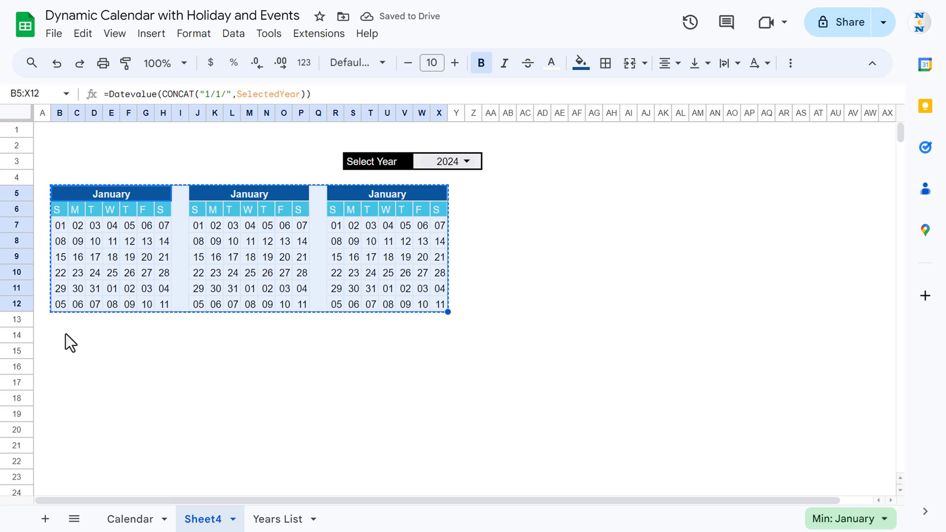
{"action": "left_click", "coordinate": [66, 333]}
{"action": "key", "text": "ctrl+v"}
{"action": "key", "text": "ctrl+Down"}
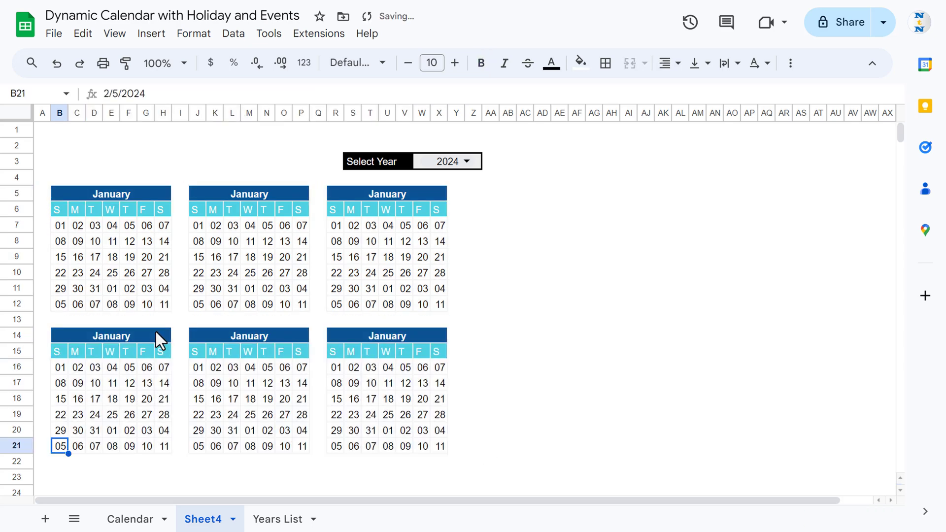
{"action": "key", "text": "Down"}
{"action": "key", "text": "Down"}
{"action": "key", "text": "ctrl+v"}
{"action": "key", "text": "Down"}
{"action": "key", "text": "Down"}
{"action": "key", "text": "Down"}
{"action": "key", "text": "Down"}
{"action": "key", "text": "Down"}
{"action": "key", "text": "Down"}
{"action": "key", "text": "Down"}
{"action": "key", "text": "Down"}
{"action": "key", "text": "Down"}
{"action": "key", "text": "ctrl+v"}
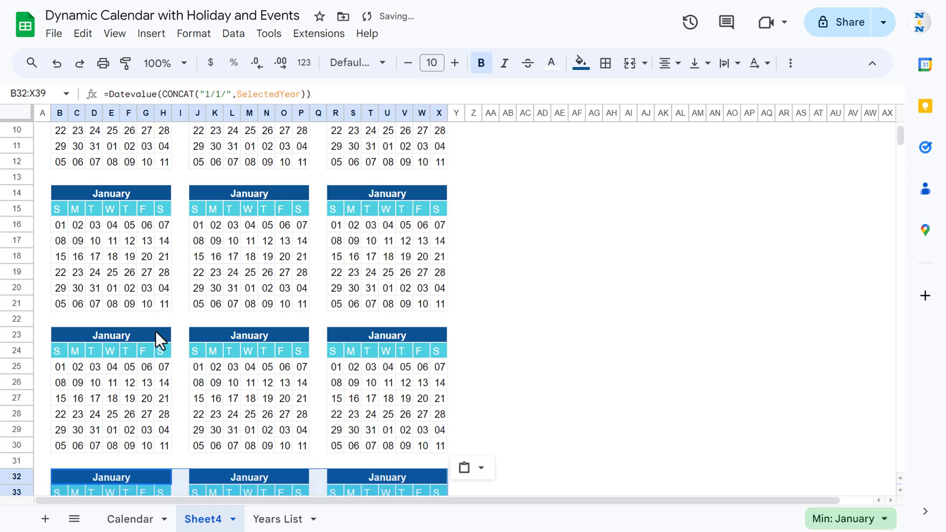
{"action": "key", "text": "ctrl+Up"}
{"action": "key", "text": "ctrl+Up"}
{"action": "key", "text": "ctrl+Up"}
{"action": "key", "text": "ctrl+Up"}
{"action": "key", "text": "ctrl+Up"}
{"action": "key", "text": "ctrl+Up"}
{"action": "key", "text": "ctrl+Up"}
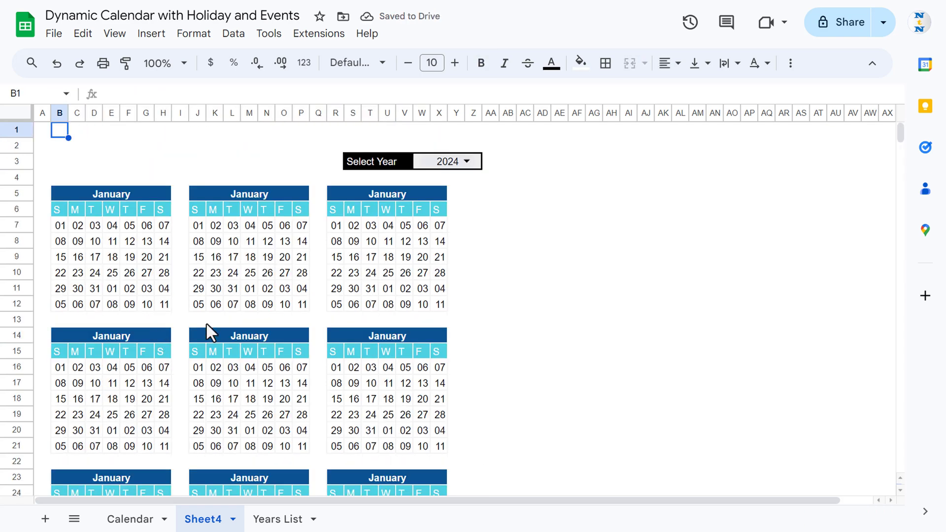
{"action": "left_click", "coordinate": [215, 190]}
{"action": "key", "text": "ctrl+Left"}
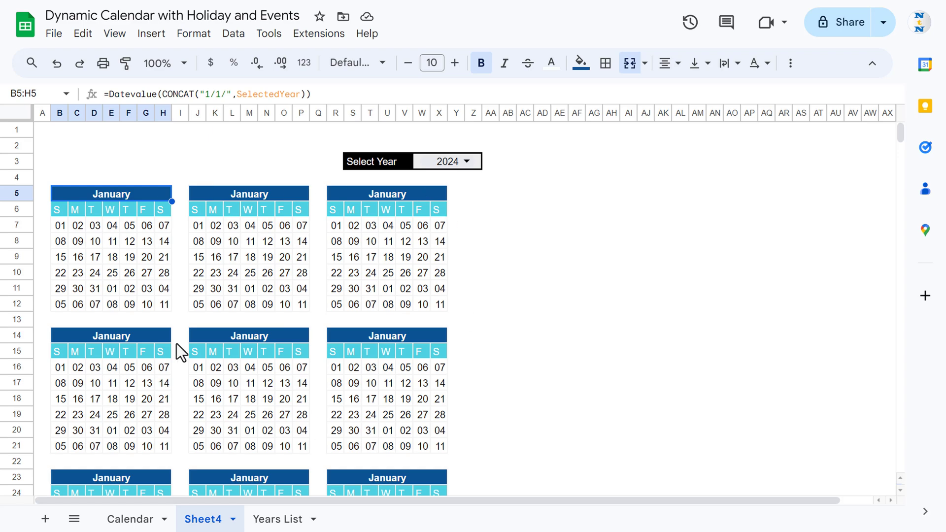
Change the month in the second block's header formula at J5 to 2 so it starts in February
{"action": "left_click", "coordinate": [247, 194]}
{"action": "double_click", "coordinate": [206, 94]}
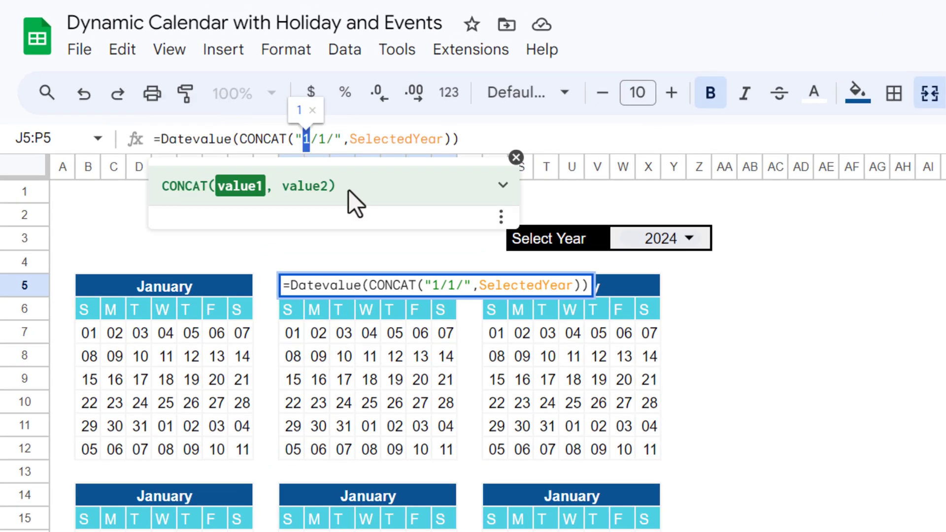
{"action": "double_click", "coordinate": [325, 147]}
{"action": "left_click", "coordinate": [307, 140]}
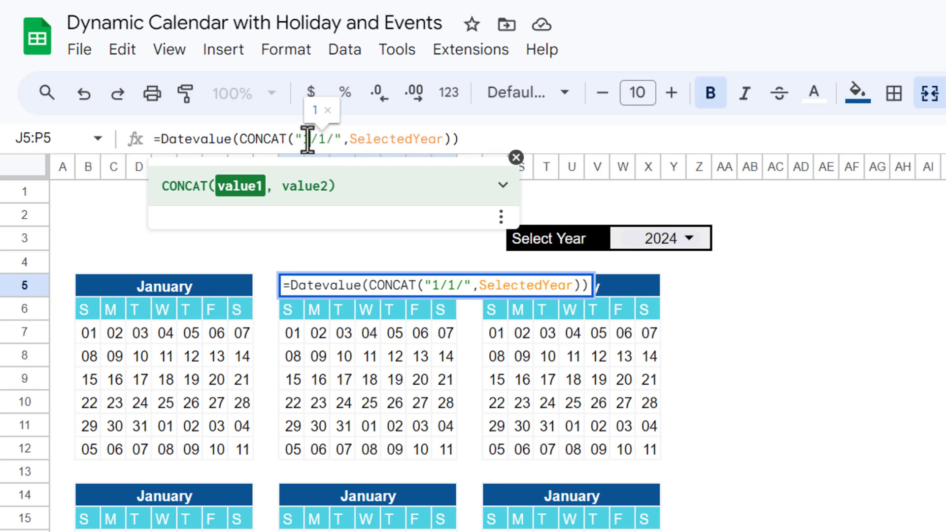
{"action": "left_click_drag", "start_coordinate": [307, 140], "coordinate": [315, 143]}
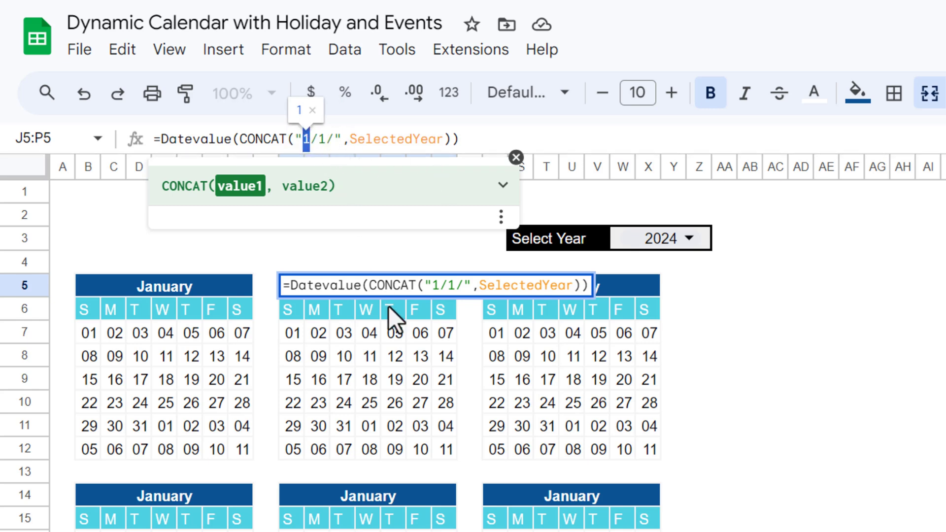
{"action": "type", "text": "2"}
{"action": "key", "text": "Return"}
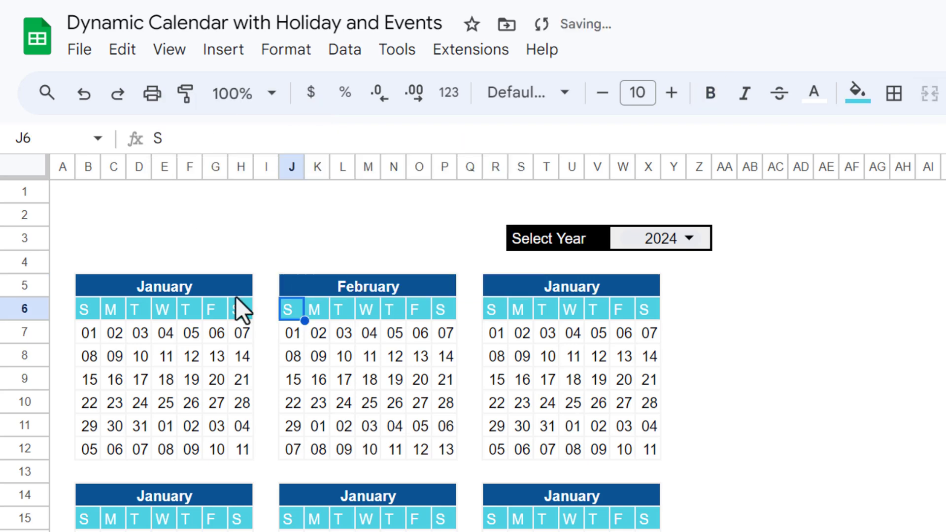
Change the month in the third block's header formula at R5 to 3 for March
{"action": "left_click", "coordinate": [569, 290]}
{"action": "double_click", "coordinate": [302, 139]}
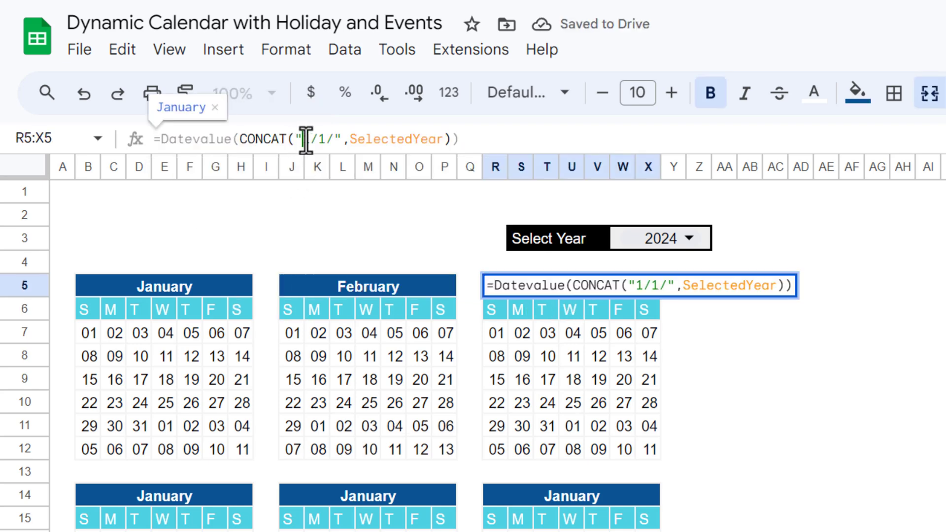
{"action": "type", "text": "3"}
{"action": "key", "text": "Return"}
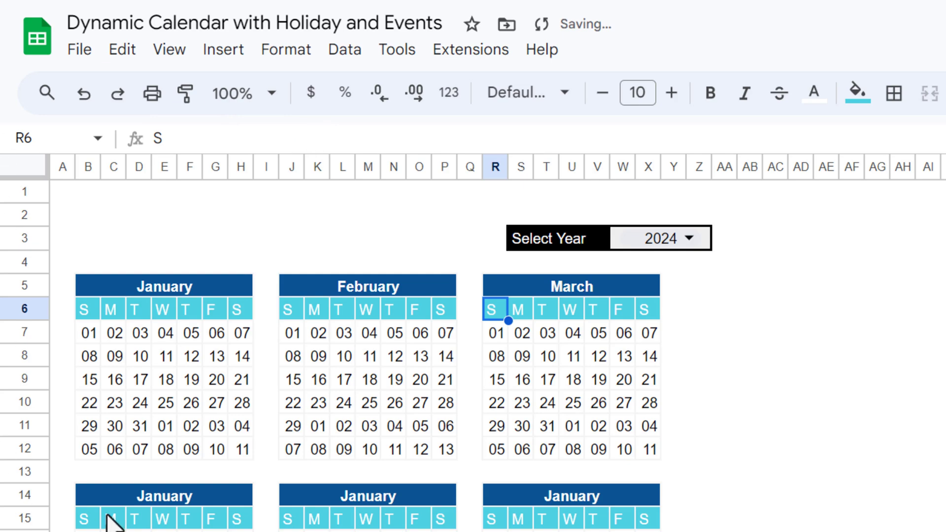
Set the months in the second row's header formulas at B14, J14 and R14 to 4, 5 and 6
{"action": "left_click", "coordinate": [212, 510]}
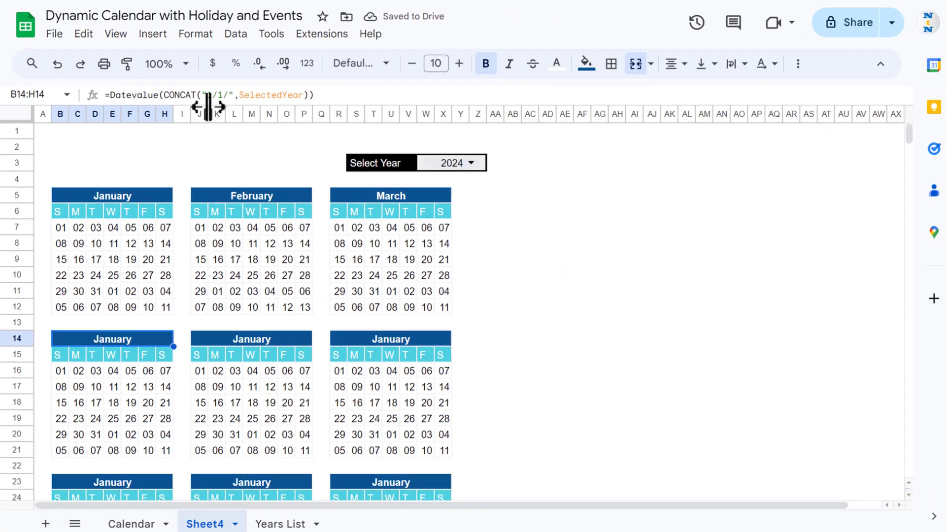
{"action": "double_click", "coordinate": [302, 139]}
{"action": "type", "text": "4"}
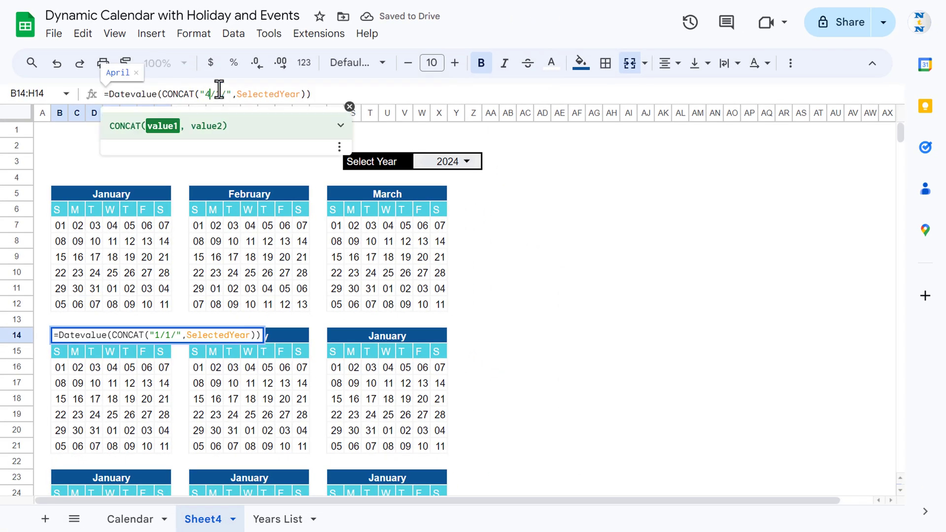
{"action": "left_click", "coordinate": [249, 335]}
{"action": "double_click", "coordinate": [207, 93]}
{"action": "type", "text": "5"}
{"action": "left_click", "coordinate": [387, 335]}
{"action": "double_click", "coordinate": [207, 94]}
{"action": "type", "text": "6"}
{"action": "key", "text": "Return"}
Set the months in the third row's header formulas at B23, J23 and R23 to 7, 8 and 9
{"action": "scroll", "coordinate": [358, 311], "scroll_direction": "down", "scroll_amount": 2}
{"action": "left_click", "coordinate": [111, 256]}
{"action": "double_click", "coordinate": [207, 93]}
{"action": "type", "text": "7"}
{"action": "left_click", "coordinate": [249, 256]}
{"action": "double_click", "coordinate": [207, 93]}
{"action": "left_click", "coordinate": [254, 255]}
{"action": "double_click", "coordinate": [207, 94]}
{"action": "type", "text": "8"}
{"action": "left_click", "coordinate": [387, 256]}
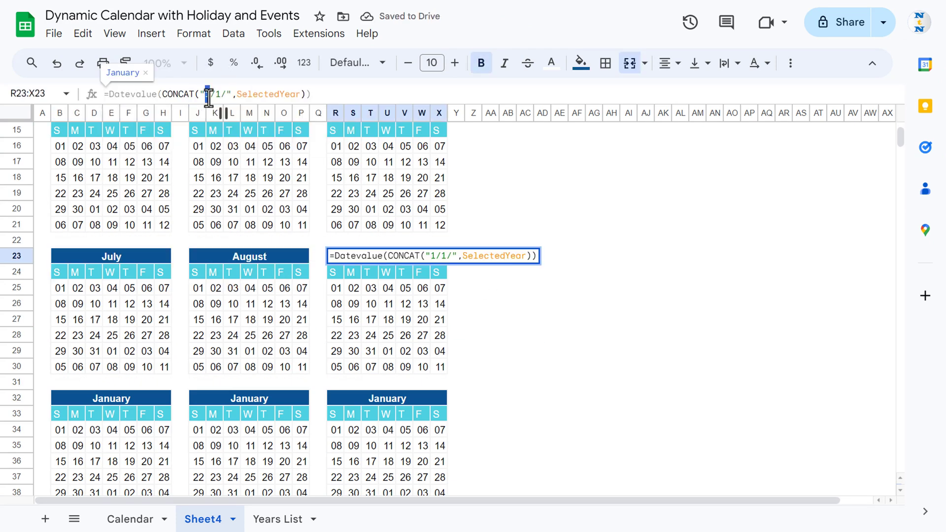
{"action": "type", "text": "9"}
{"action": "key", "text": "Return"}
Set the last row's header formulas at B32, J32 and R32 to October, November and December
{"action": "left_click", "coordinate": [111, 397]}
{"action": "double_click", "coordinate": [207, 94]}
{"action": "type", "text": "10"}
{"action": "left_click", "coordinate": [248, 397]}
{"action": "left_click", "coordinate": [387, 397]}
{"action": "double_click", "coordinate": [207, 93]}
{"action": "type", "text": "12"}
{"action": "key", "text": "Return"}
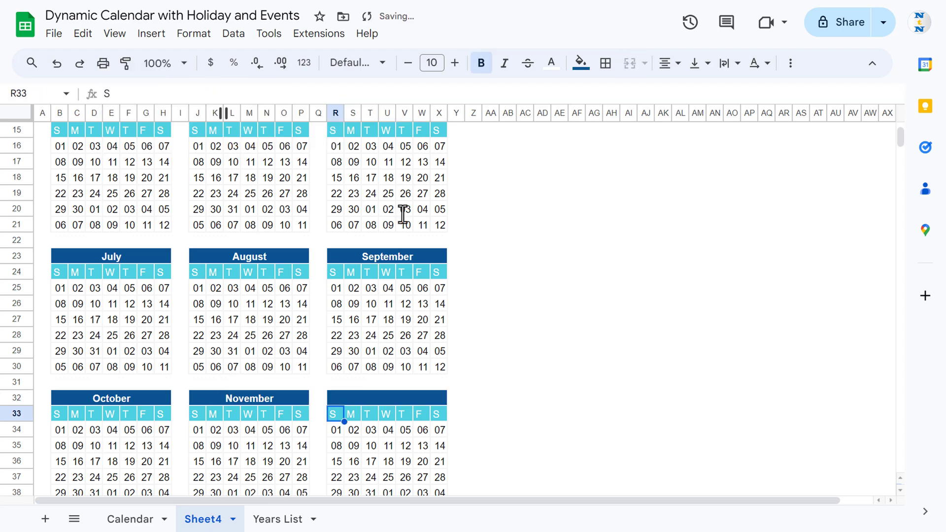
{"action": "scroll", "coordinate": [540, 348], "scroll_direction": "down", "scroll_amount": 3}
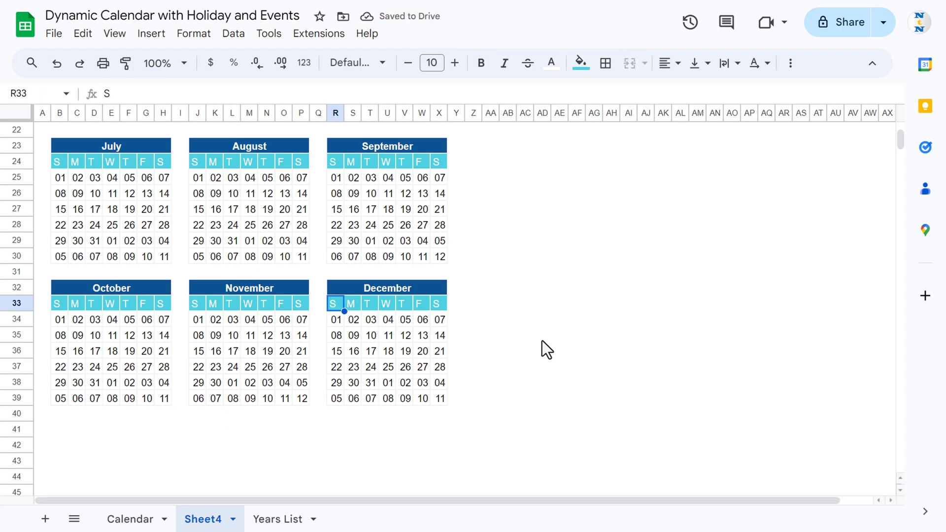
{"action": "scroll", "coordinate": [542, 341], "scroll_direction": "up", "scroll_amount": 8}
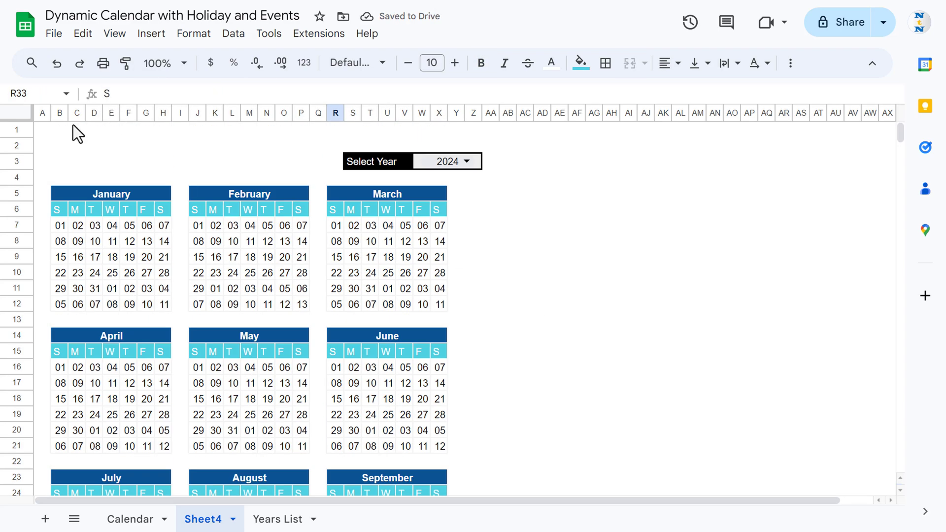
{"action": "left_click", "coordinate": [78, 190]}
{"action": "key", "text": "ctrl+shift+Down"}
{"action": "key", "text": "shift+Right"}
{"action": "key", "text": "shift+Right"}
{"action": "key", "text": "shift+Right"}
{"action": "key", "text": "shift+Right"}
{"action": "key", "text": "shift+Right"}
{"action": "key", "text": "shift+Right"}
{"action": "key", "text": "shift+Right"}
{"action": "key", "text": "shift+Right"}
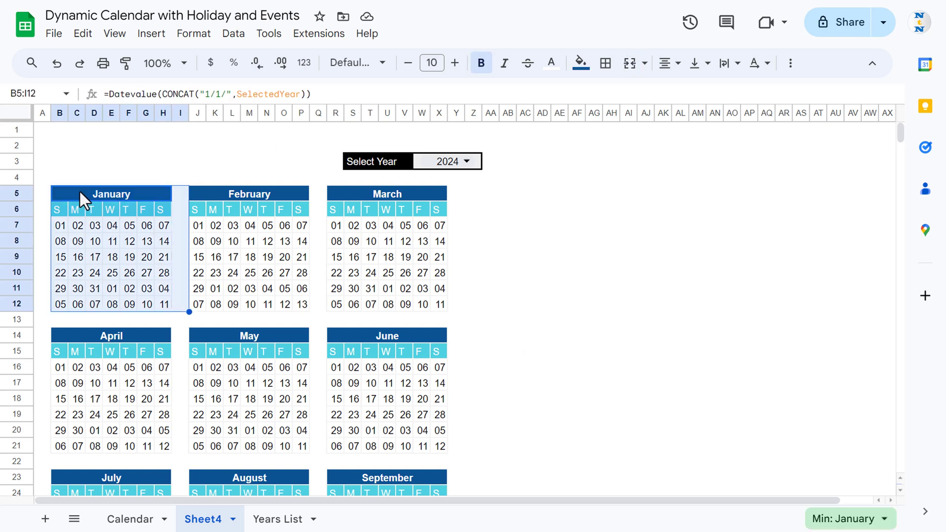
Widen columns B through X together so the month blocks have more room
{"action": "left_click_drag", "start_coordinate": [60, 113], "coordinate": [438, 113]}
{"action": "left_click_drag", "start_coordinate": [448, 112], "coordinate": [494, 113]}
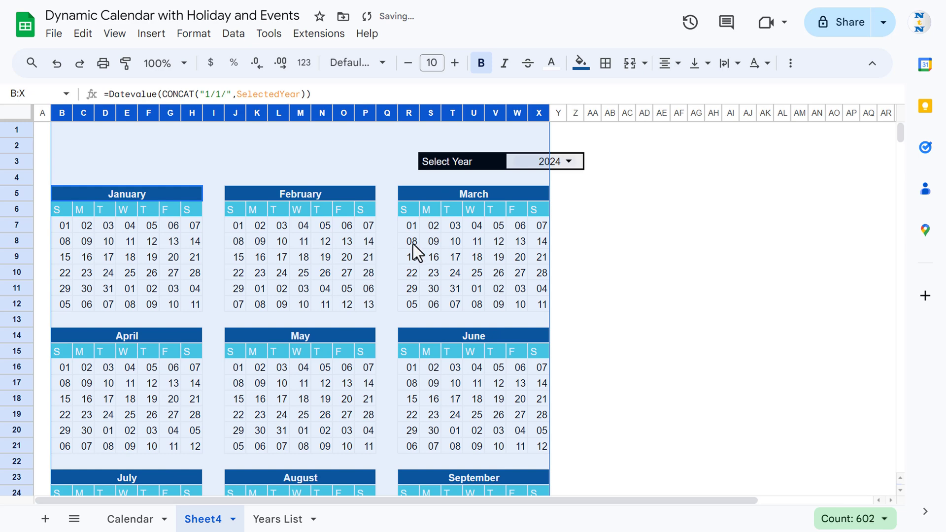
{"action": "left_click", "coordinate": [490, 257]}
Move the Select Year label and its year dropdown to O3:V3, above the middle of the calendar
{"action": "left_click", "coordinate": [574, 194]}
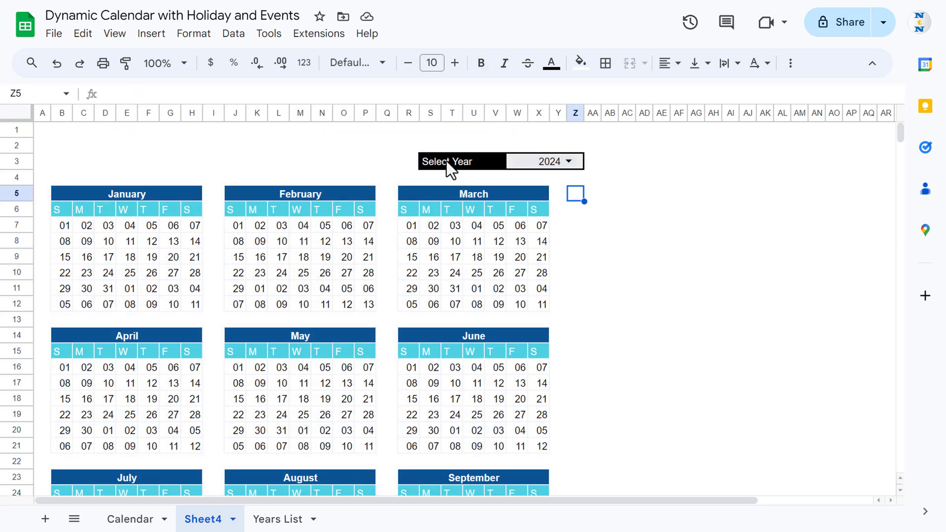
{"action": "left_click_drag", "start_coordinate": [446, 161], "coordinate": [537, 160]}
{"action": "key", "text": "ctrl+c"}
{"action": "key", "text": "Left"}
{"action": "key", "text": "Left"}
{"action": "key", "text": "Left"}
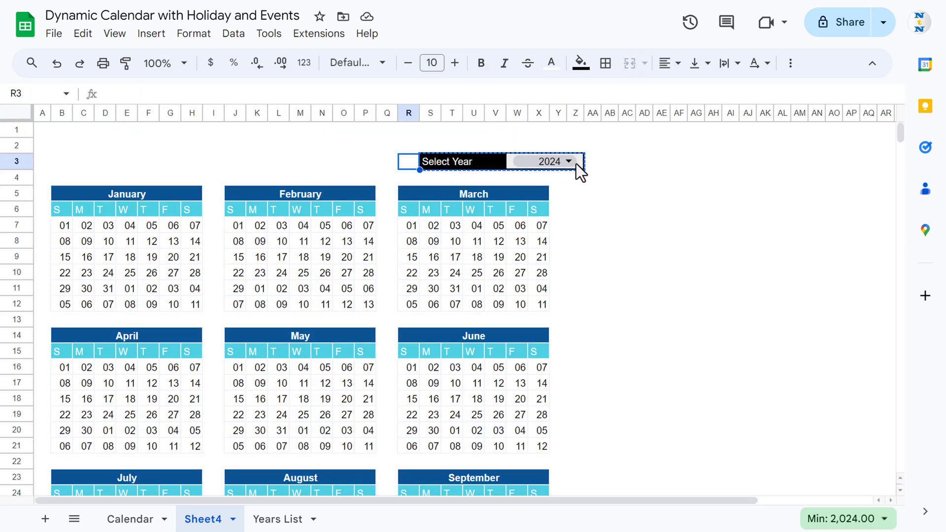
{"action": "key", "text": "ctrl+v"}
{"action": "left_click", "coordinate": [558, 193]}
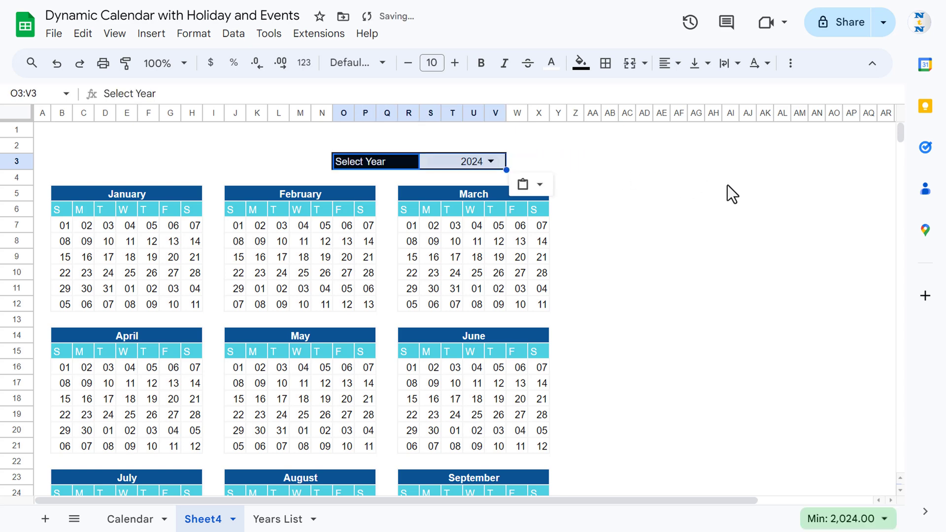
Enter the headers "Date" in Z5 and "Holiday or Even" in AA5
{"action": "key", "text": "Right"}
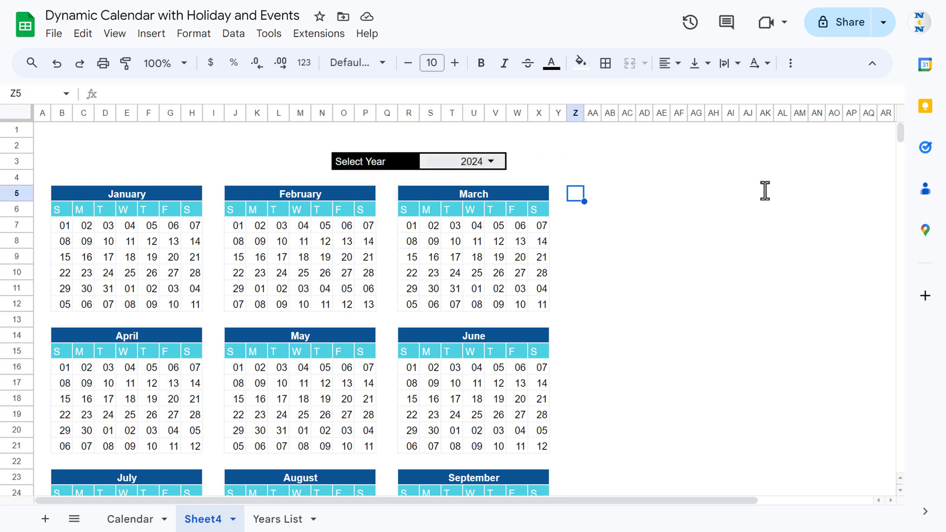
{"action": "type", "text": "Date"}
{"action": "key", "text": "Tab"}
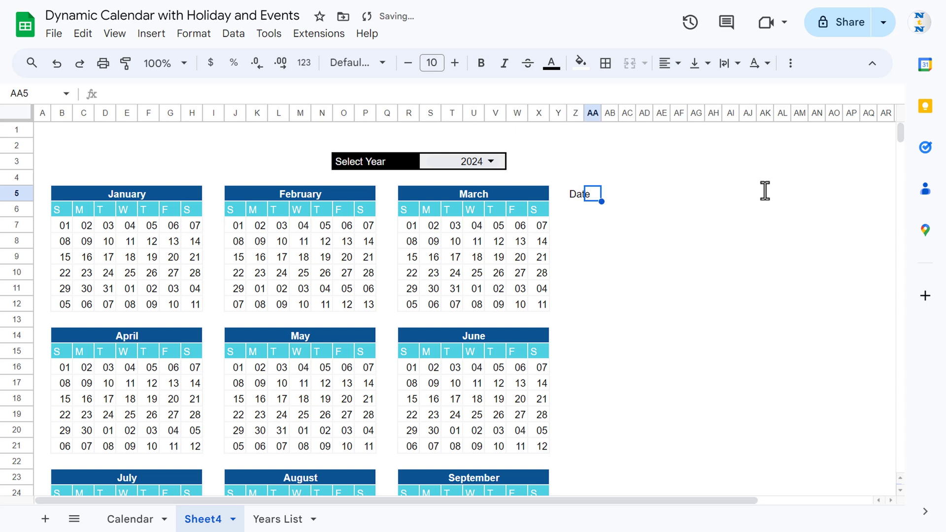
{"action": "type", "text": "Ho"}
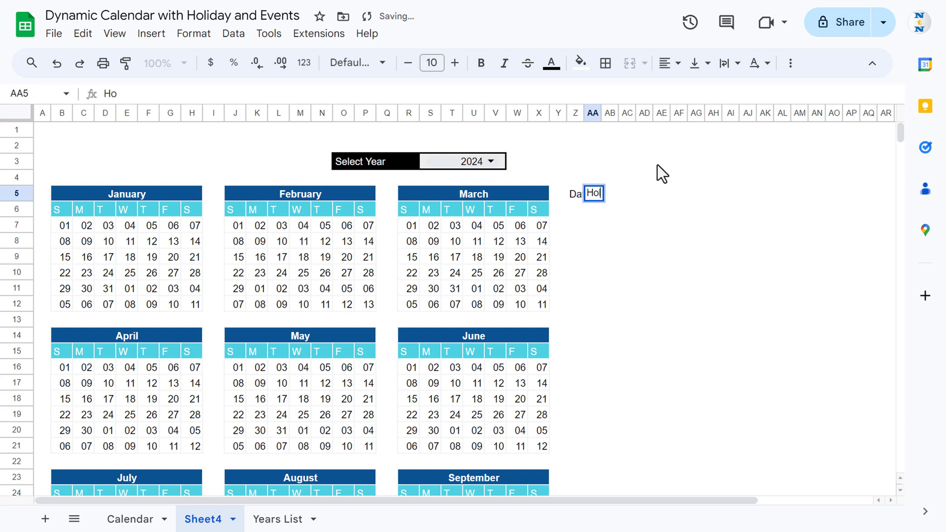
{"action": "type", "text": "liday dr Even"}
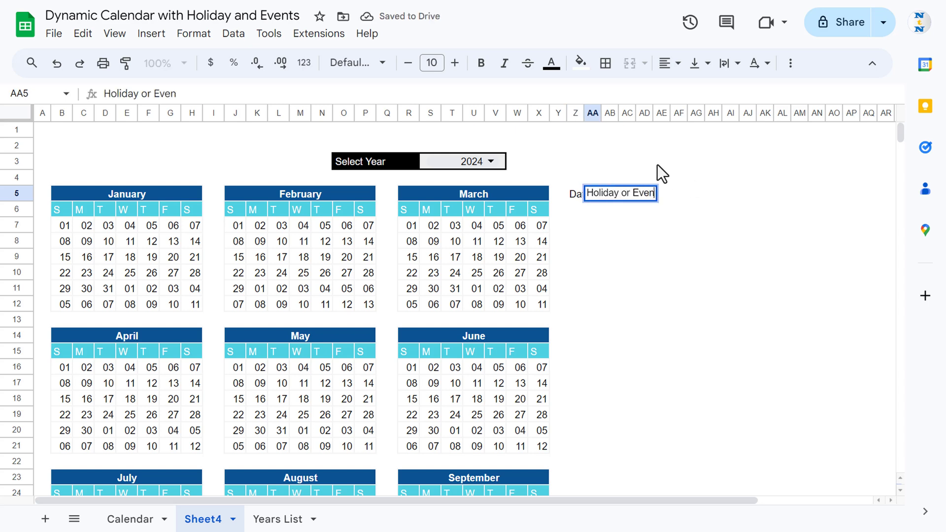
{"action": "key", "text": "Return"}
{"action": "key", "text": "Up"}
Widen column AA to fit long holiday names and column Z to fit dates
{"action": "left_click", "coordinate": [599, 193]}
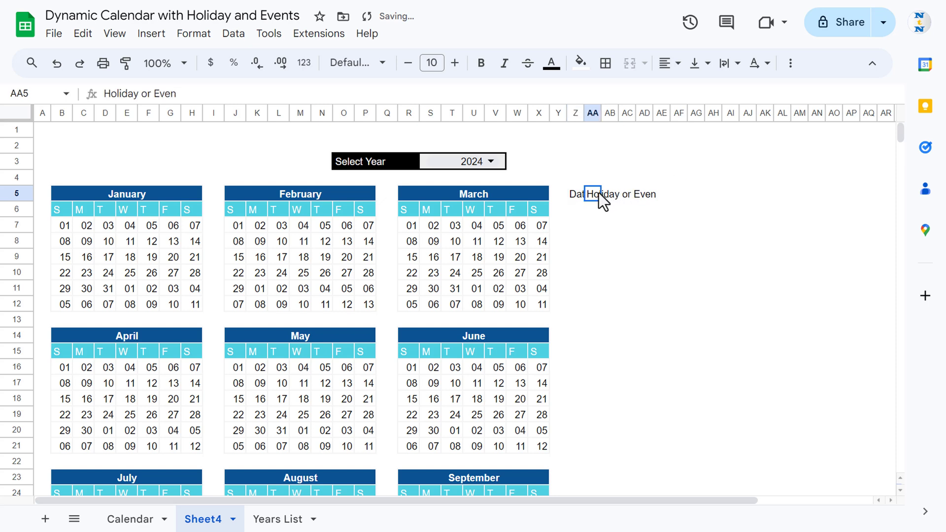
{"action": "left_click_drag", "start_coordinate": [602, 113], "coordinate": [777, 114]}
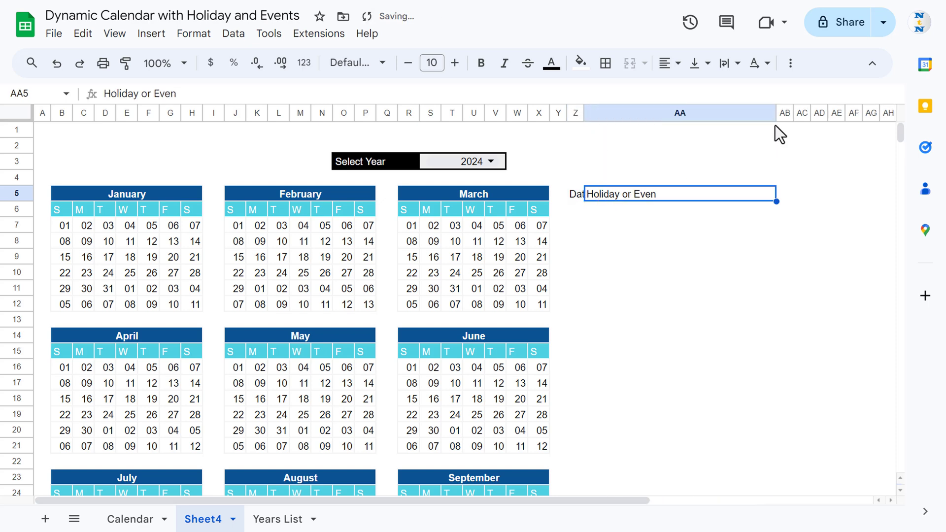
{"action": "left_click_drag", "start_coordinate": [583, 111], "coordinate": [623, 112]}
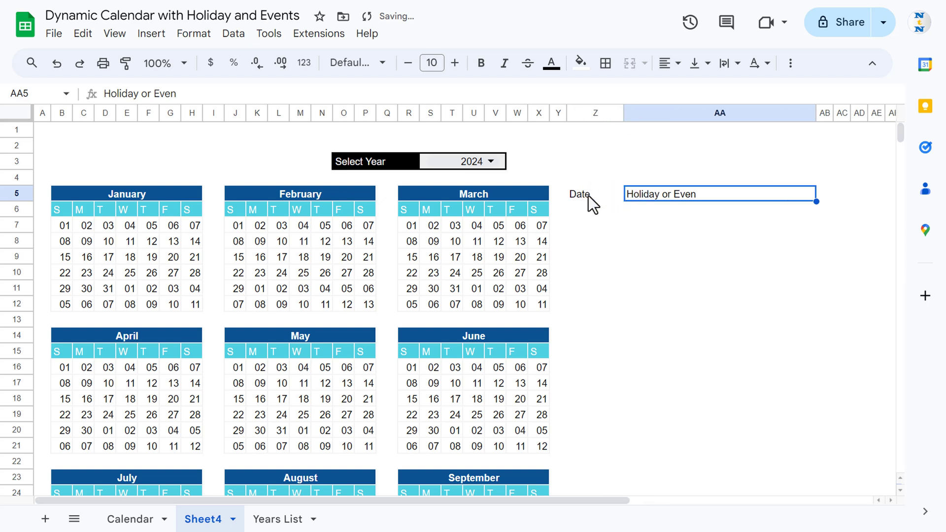
Apply the default yellow alternating colors style with a header to the holiday list range Z5:AA39
{"action": "left_click", "coordinate": [584, 193]}
{"action": "key", "text": "shift+Right"}
{"action": "key", "text": "shift+Down"}
{"action": "key", "text": "shift+Down"}
{"action": "key", "text": "shift+Down"}
{"action": "key", "text": "shift+Down"}
{"action": "key", "text": "shift+Down"}
{"action": "key", "text": "shift+Down"}
{"action": "key", "text": "shift+Down"}
{"action": "key", "text": "shift+Down"}
{"action": "key", "text": "shift+Down"}
{"action": "key", "text": "shift+Down"}
{"action": "key", "text": "shift+Down"}
{"action": "key", "text": "shift+Down"}
{"action": "key", "text": "shift+Down"}
{"action": "key", "text": "shift+Down"}
{"action": "key", "text": "shift+Down"}
{"action": "key", "text": "shift+Down"}
{"action": "key", "text": "shift+Down"}
{"action": "key", "text": "shift+Down"}
{"action": "key", "text": "shift+Down"}
{"action": "key", "text": "shift+Down"}
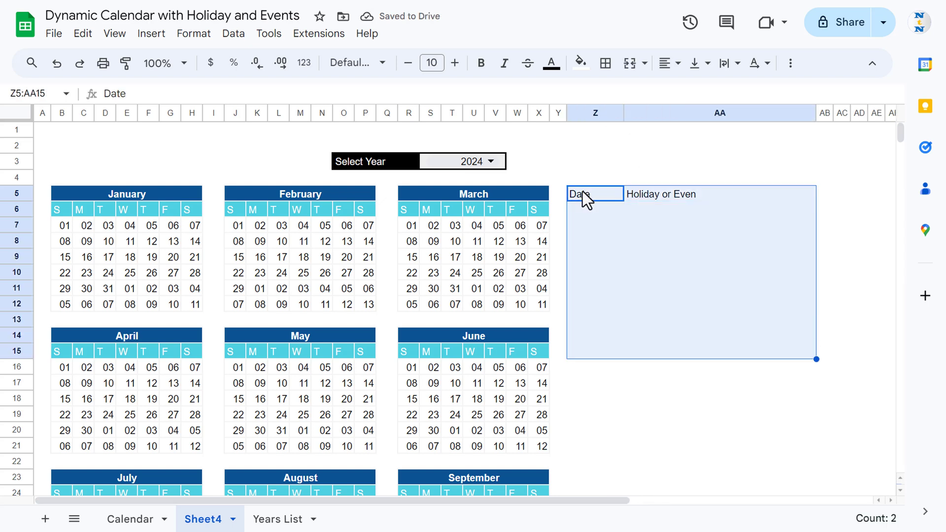
{"action": "key", "text": "shift+Down"}
{"action": "key", "text": "shift+Down"}
{"action": "key", "text": "shift+Down"}
{"action": "key", "text": "shift+Down"}
{"action": "key", "text": "shift+Down"}
{"action": "key", "text": "shift+Down"}
{"action": "key", "text": "shift+Down"}
{"action": "key", "text": "shift+Down"}
{"action": "key", "text": "shift+Down"}
{"action": "key", "text": "shift+Down"}
{"action": "key", "text": "shift+Down"}
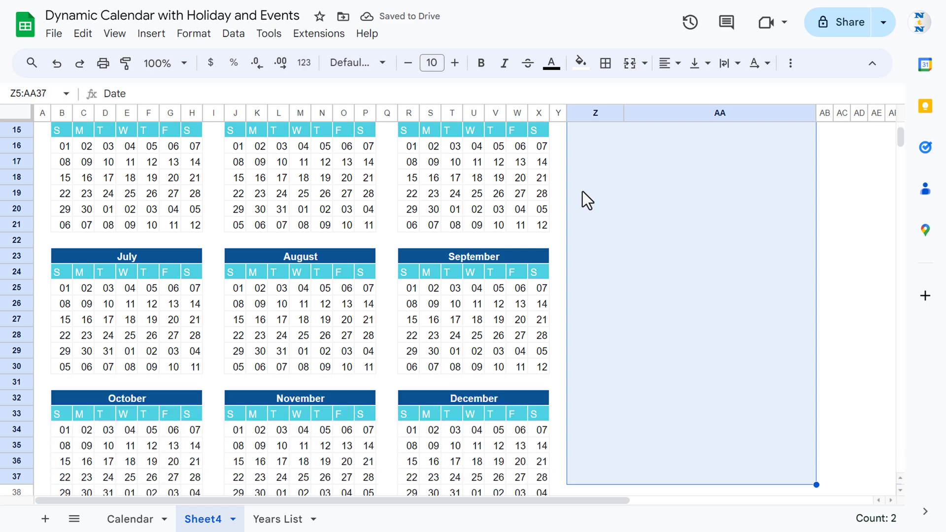
{"action": "key", "text": "shift+Up"}
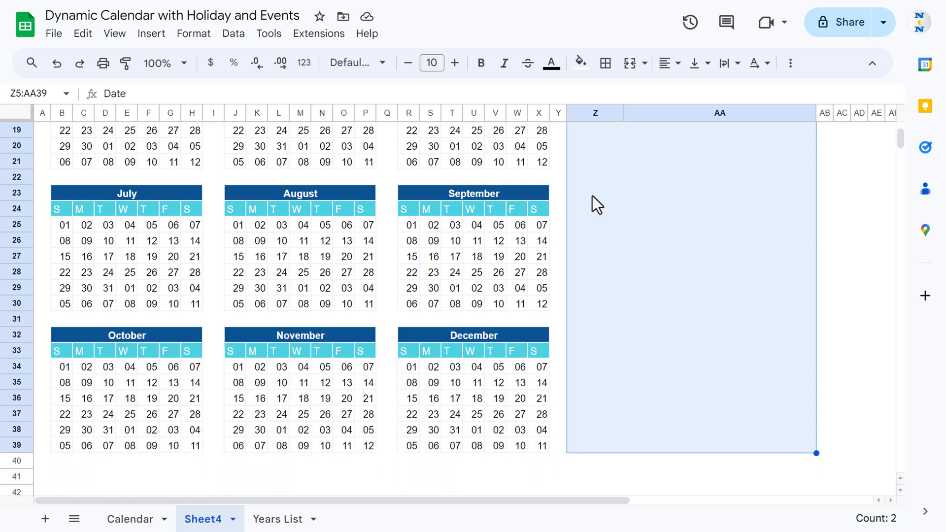
{"action": "left_click", "coordinate": [583, 64]}
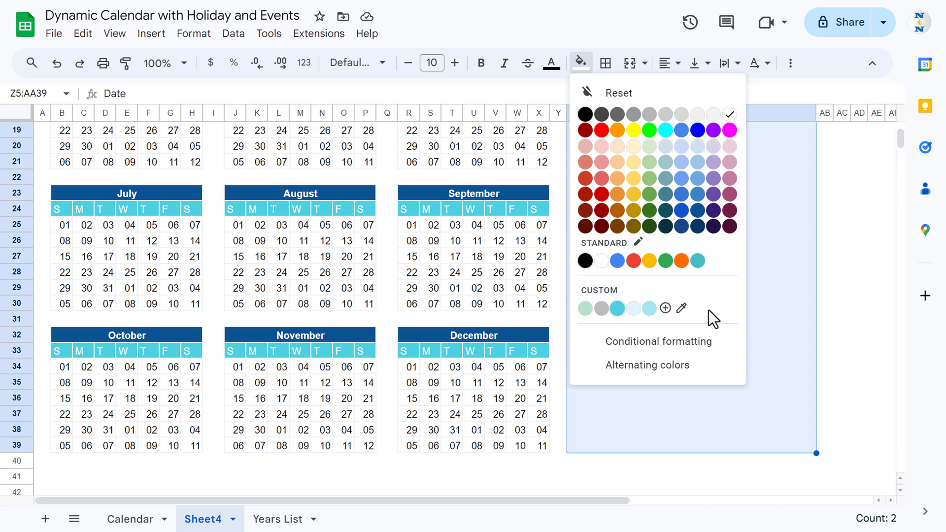
{"action": "left_click", "coordinate": [665, 367]}
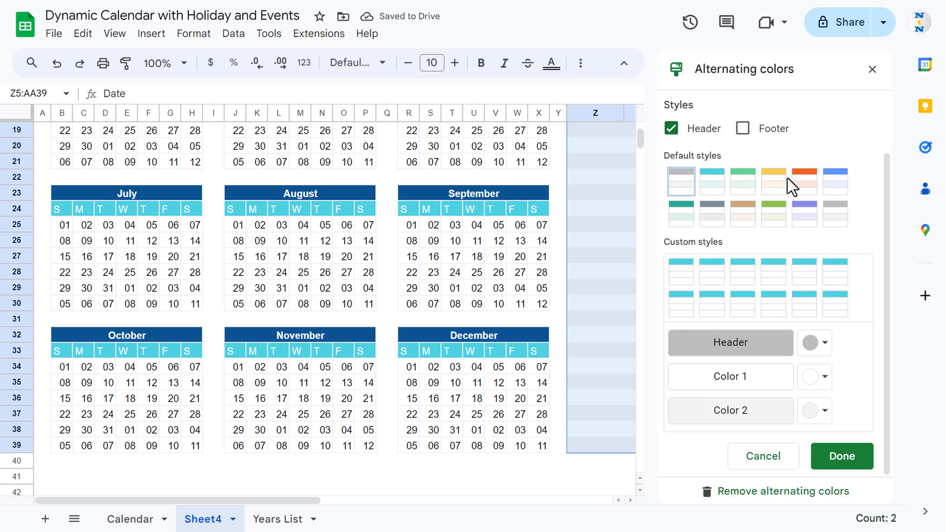
{"action": "left_click", "coordinate": [775, 184]}
{"action": "left_click", "coordinate": [840, 458]}
{"action": "left_click", "coordinate": [670, 312]}
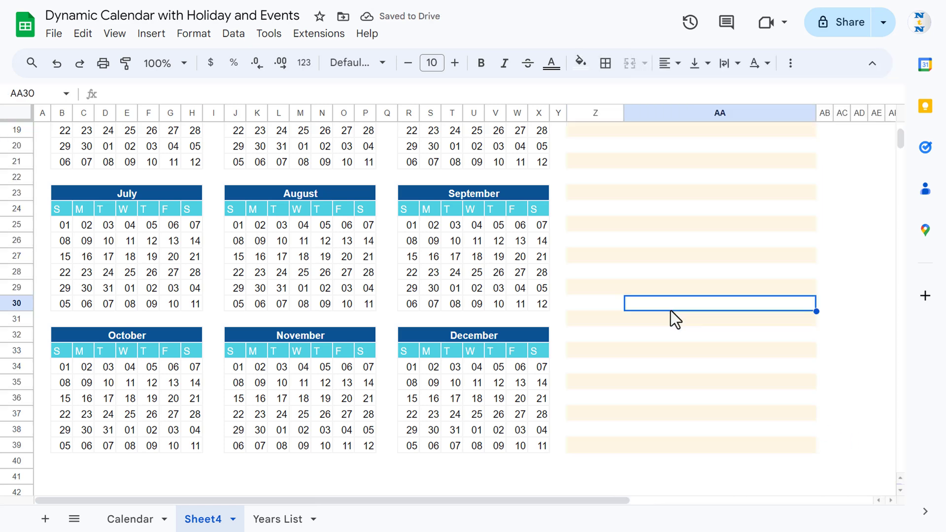
Center the contents of the holiday list range Z5:AA39 horizontally
{"action": "key", "text": "ctrl+Up"}
{"action": "key", "text": "ctrl+Up"}
{"action": "key", "text": "Down"}
{"action": "key", "text": "Down"}
{"action": "key", "text": "Down"}
{"action": "key", "text": "Down"}
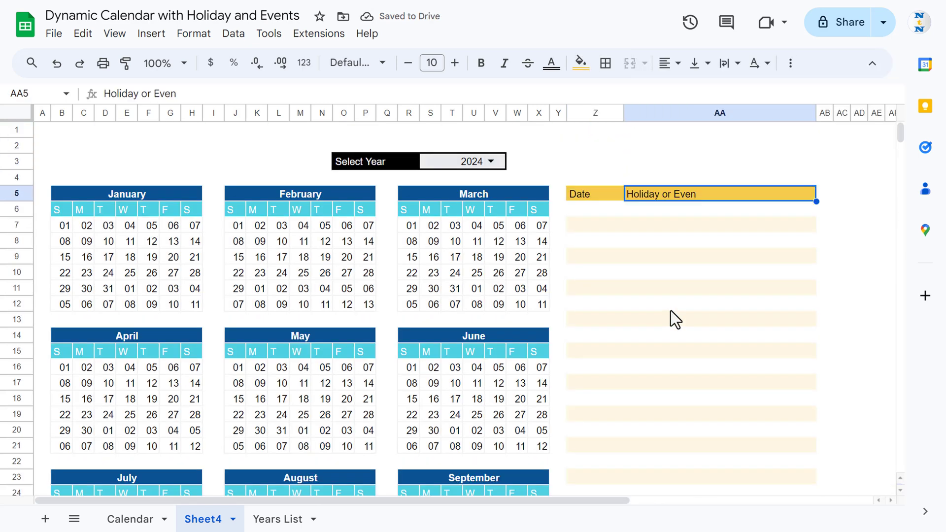
{"action": "key", "text": "Left"}
{"action": "key", "text": "shift+Right"}
{"action": "key", "text": "shift+Down"}
{"action": "key", "text": "shift+Down"}
{"action": "key", "text": "shift+Down"}
{"action": "key", "text": "shift+Down"}
{"action": "key", "text": "shift+Down"}
{"action": "key", "text": "shift+Down"}
{"action": "key", "text": "shift+Down"}
{"action": "key", "text": "shift+Down"}
{"action": "key", "text": "shift+Down"}
{"action": "key", "text": "shift+Down"}
{"action": "key", "text": "shift+Down"}
{"action": "key", "text": "shift+Down"}
{"action": "key", "text": "shift+Down"}
{"action": "key", "text": "shift+Down"}
{"action": "key", "text": "shift+Down"}
{"action": "key", "text": "shift+Down"}
{"action": "key", "text": "shift+Down"}
{"action": "key", "text": "shift+Down"}
{"action": "key", "text": "shift+Down"}
{"action": "key", "text": "shift+Down"}
{"action": "key", "text": "shift+Down"}
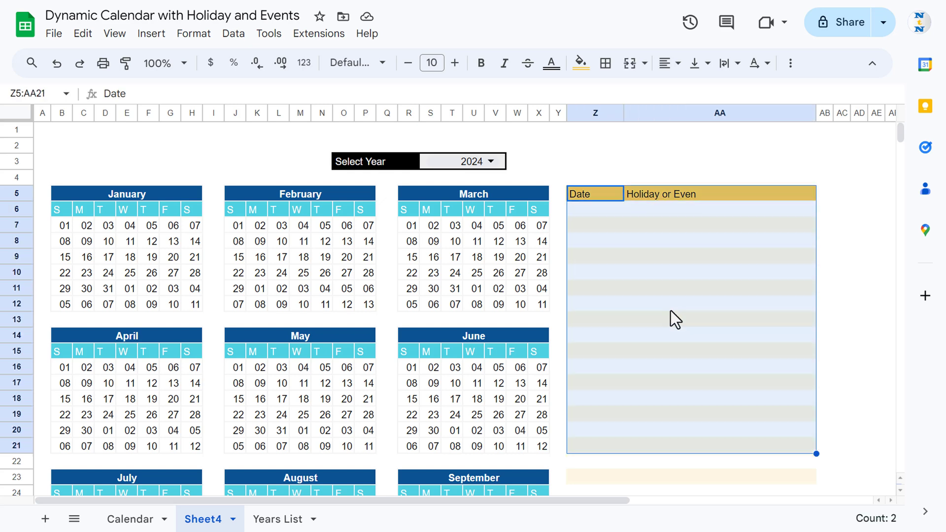
{"action": "key", "text": "shift+Down"}
{"action": "key", "text": "shift+Down"}
{"action": "key", "text": "shift+Down"}
{"action": "key", "text": "shift+Down"}
{"action": "key", "text": "shift+Down"}
{"action": "key", "text": "shift+Down"}
{"action": "key", "text": "shift+Down"}
{"action": "key", "text": "shift+Down"}
{"action": "key", "text": "shift+Down"}
{"action": "key", "text": "shift+Up"}
{"action": "key", "text": "shift+Up"}
{"action": "key", "text": "shift+Up"}
{"action": "key", "text": "shift+Up"}
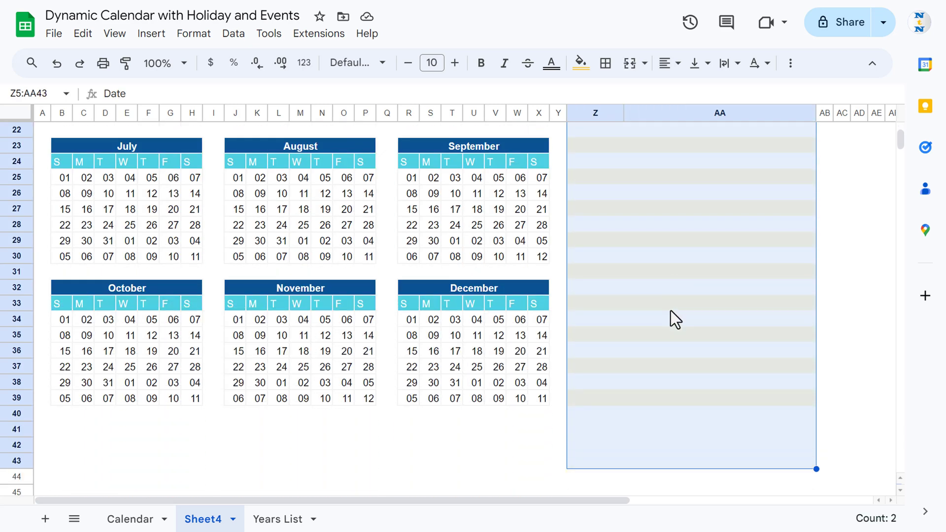
{"action": "key", "text": "shift+Up"}
{"action": "left_click", "coordinate": [677, 64]}
{"action": "left_click", "coordinate": [696, 92]}
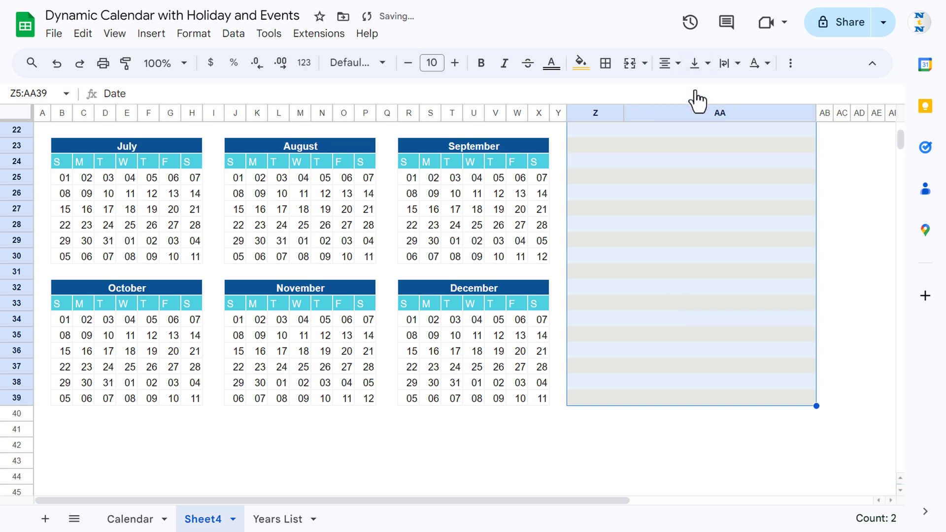
Align the holiday list range Z5:AA39 to the vertical middle and apply light yellow borders to all its cells
{"action": "left_click", "coordinate": [698, 64]}
{"action": "left_click", "coordinate": [721, 92]}
{"action": "left_click", "coordinate": [606, 63]}
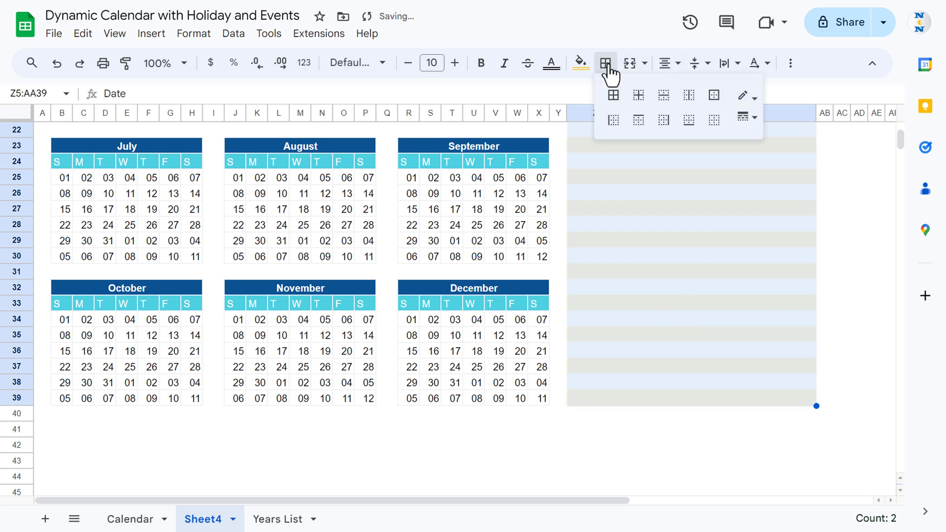
{"action": "left_click", "coordinate": [750, 97]}
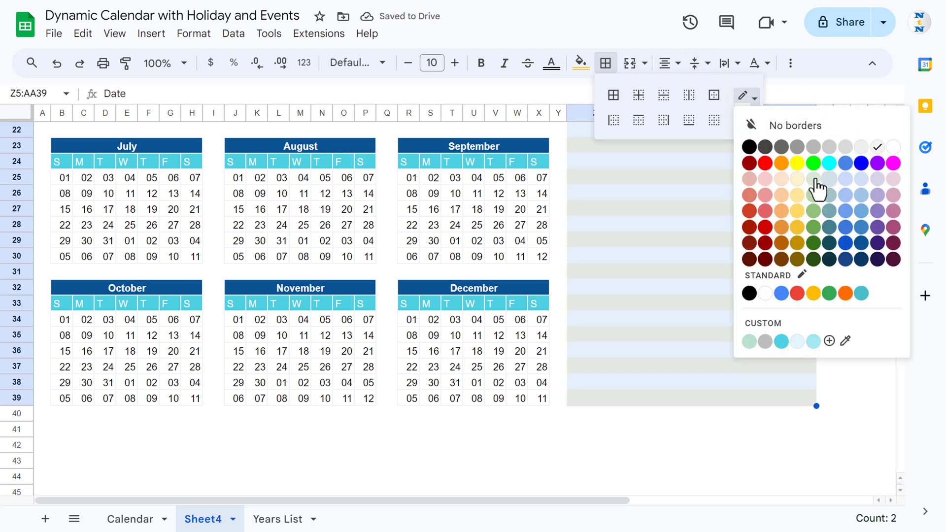
{"action": "left_click", "coordinate": [798, 194]}
{"action": "left_click", "coordinate": [615, 94]}
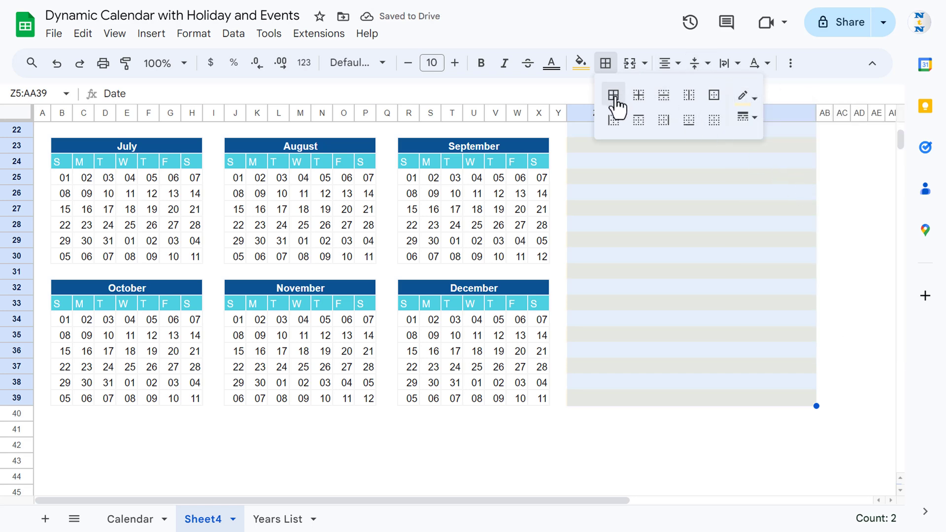
{"action": "left_click", "coordinate": [655, 199]}
Correct the header in AA5 to "Holiday or Event"
{"action": "key", "text": "ctrl+Up"}
{"action": "scroll", "coordinate": [655, 199], "scroll_direction": "up", "scroll_amount": 2}
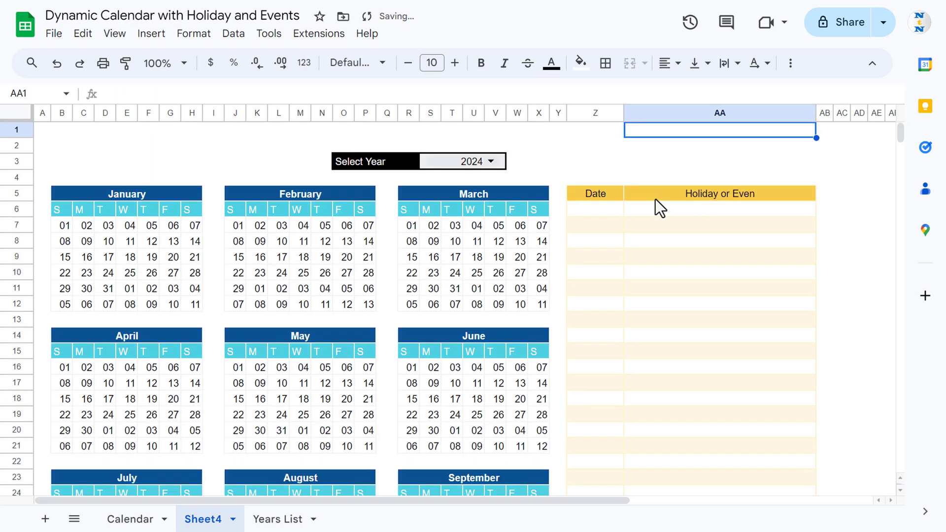
{"action": "key", "text": "Left"}
{"action": "key", "text": "Down"}
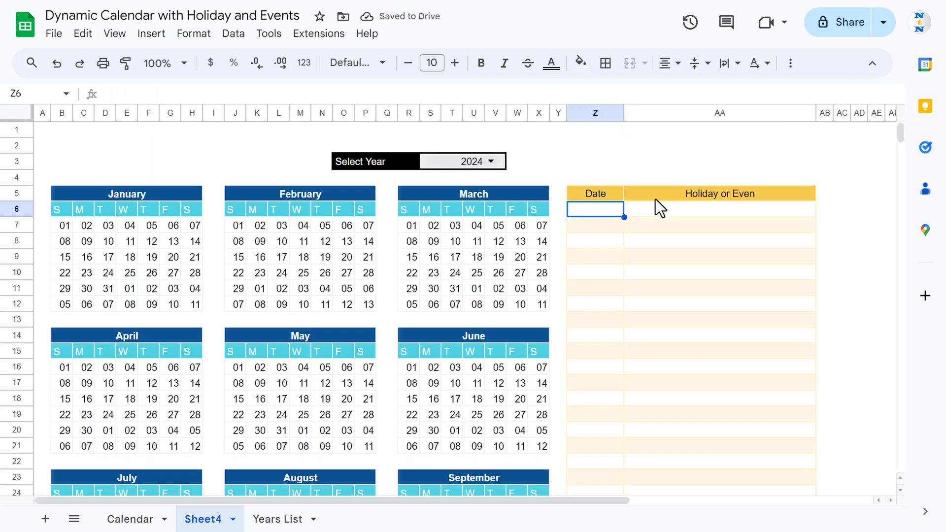
{"action": "key", "text": "Up"}
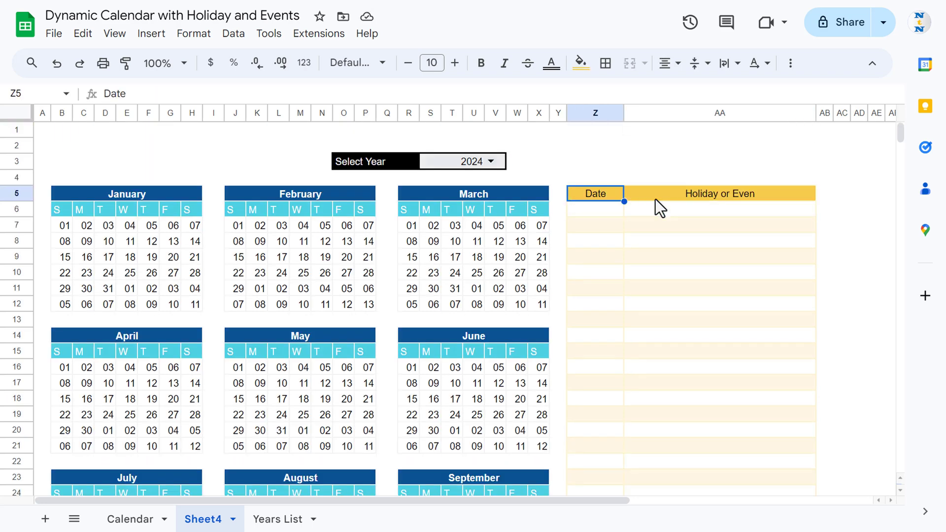
{"action": "key", "text": "Right"}
{"action": "key", "text": "F2"}
{"action": "type", "text": "t"}
{"action": "key", "text": "Return"}
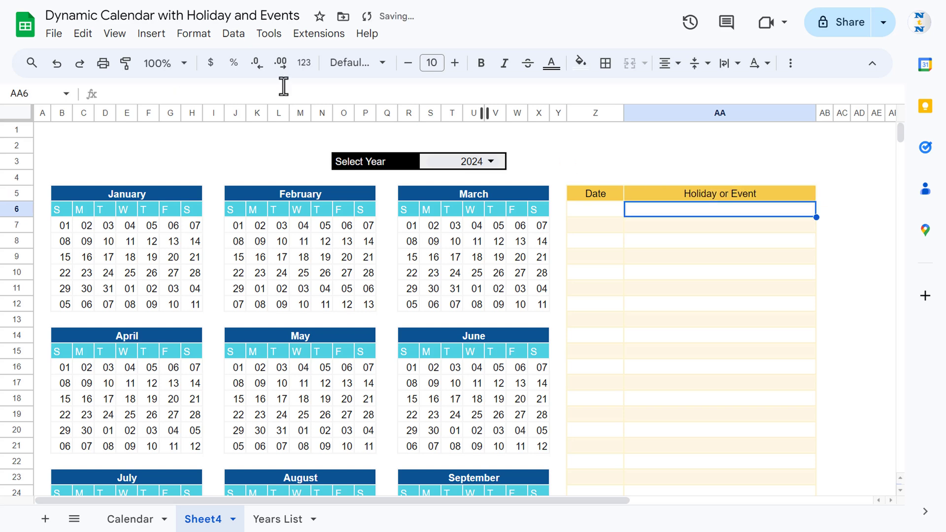
Copy the holiday dates and names from the Calendar sheet and paste them without formatting into Sheet4 starting at Z6
{"action": "key", "text": "Left"}
{"action": "left_click", "coordinate": [157, 519]}
{"action": "left_click_drag", "start_coordinate": [623, 213], "coordinate": [714, 386]}
{"action": "key", "text": "ctrl+c"}
{"action": "key", "text": "ctrl+shift+Page_Down"}
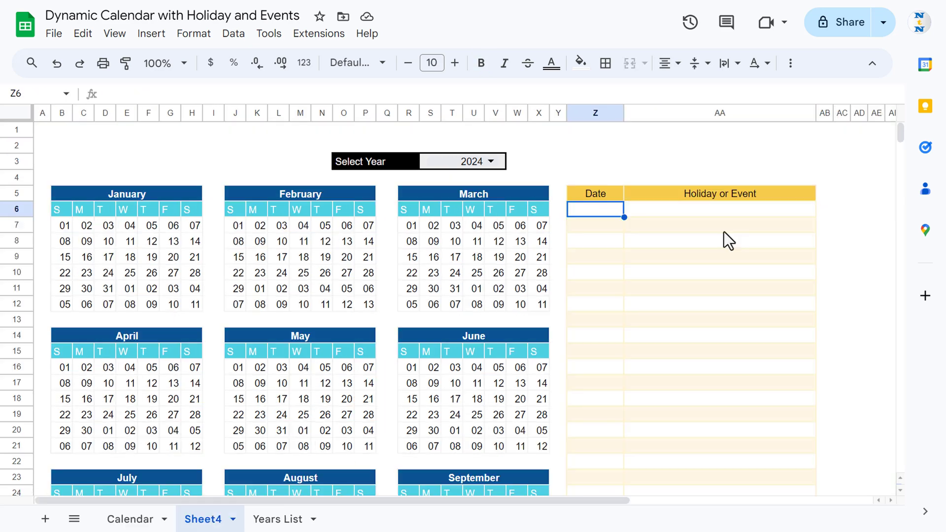
{"action": "key", "text": "ctrl+shift+v"}
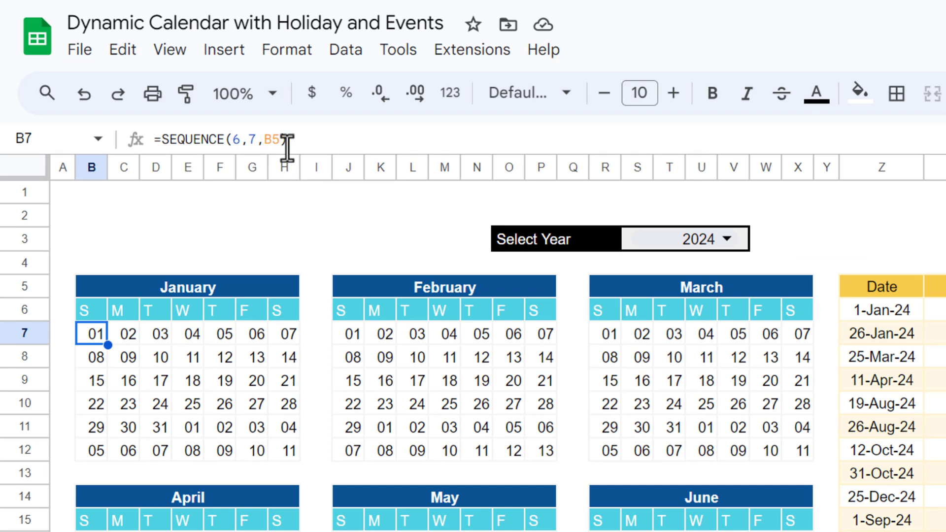
Change January's date formula in B7 to =SEQUENCE(6,7,B5-WEEKDAY(B5)+1) so its first row starts on Sunday
{"action": "left_click_drag", "start_coordinate": [264, 139], "coordinate": [275, 139]}
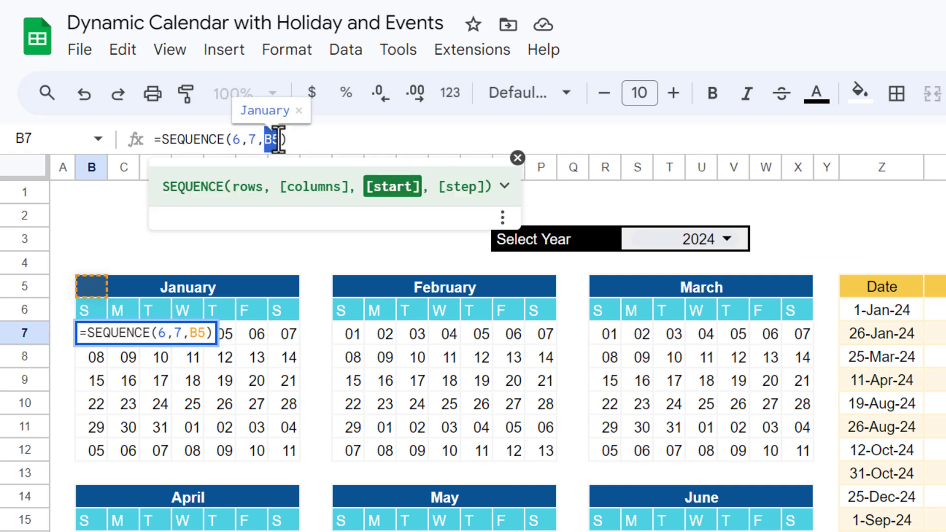
{"action": "left_click", "coordinate": [289, 140]}
{"action": "type", "text": "-We"}
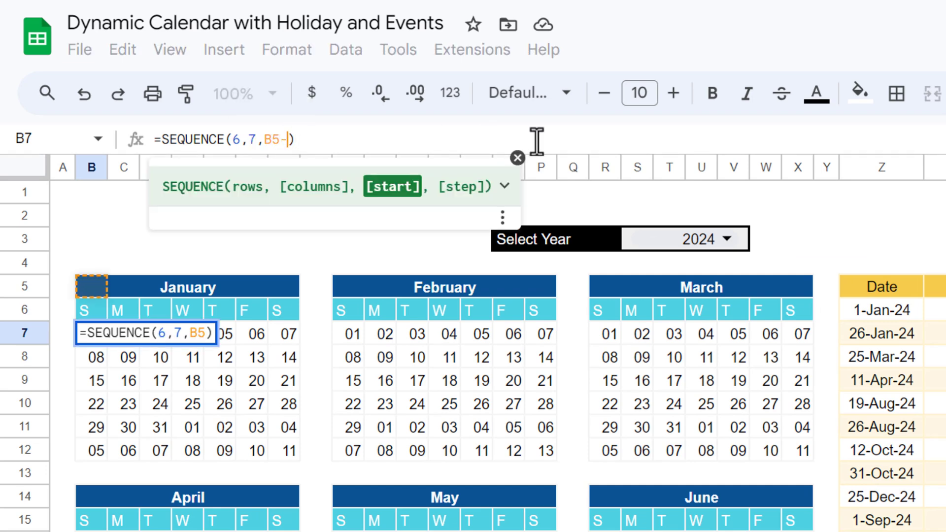
{"action": "key", "text": "Tab"}
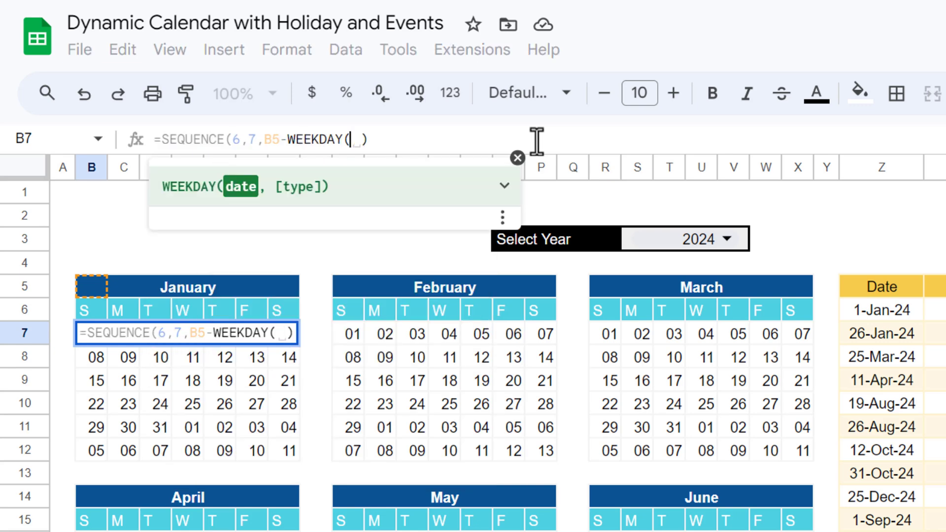
{"action": "left_click", "coordinate": [96, 288]}
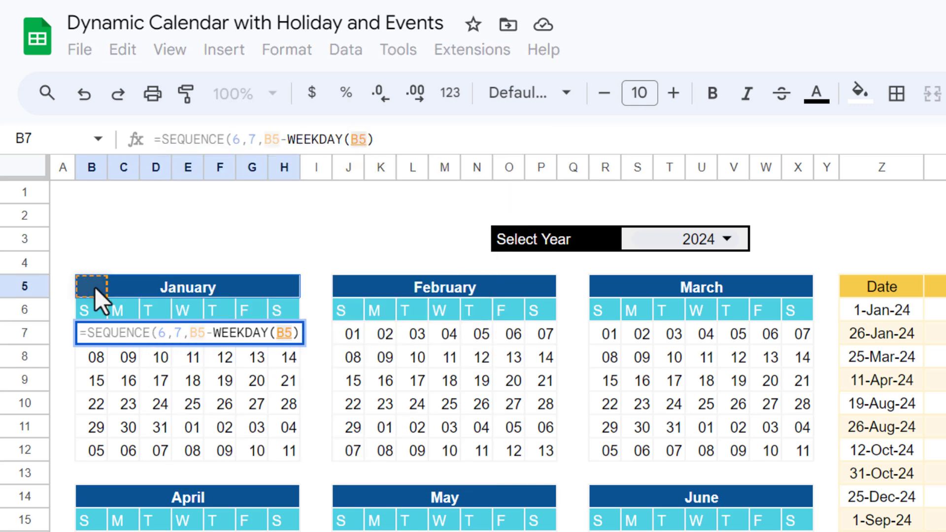
{"action": "left_click", "coordinate": [418, 140]}
{"action": "type", "text": "+1"}
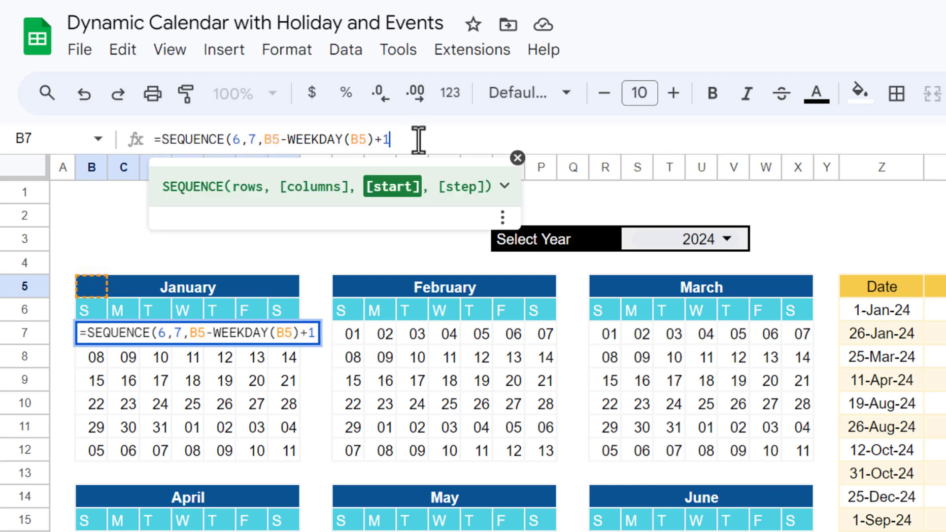
{"action": "key", "text": "Return"}
{"action": "key", "text": "Up"}
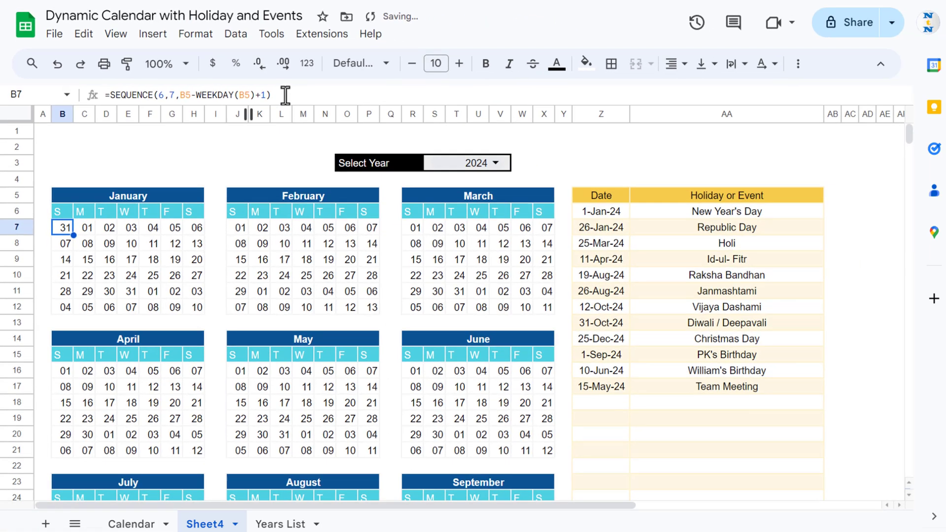
{"action": "key", "text": "Right"}
{"action": "key", "text": "Right"}
{"action": "key", "text": "Left"}
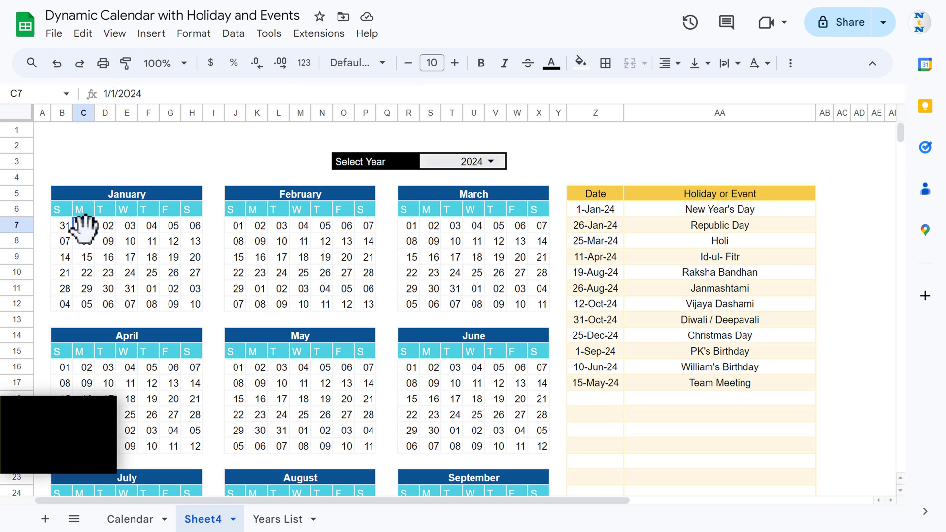
{"action": "left_click", "coordinate": [66, 230]}
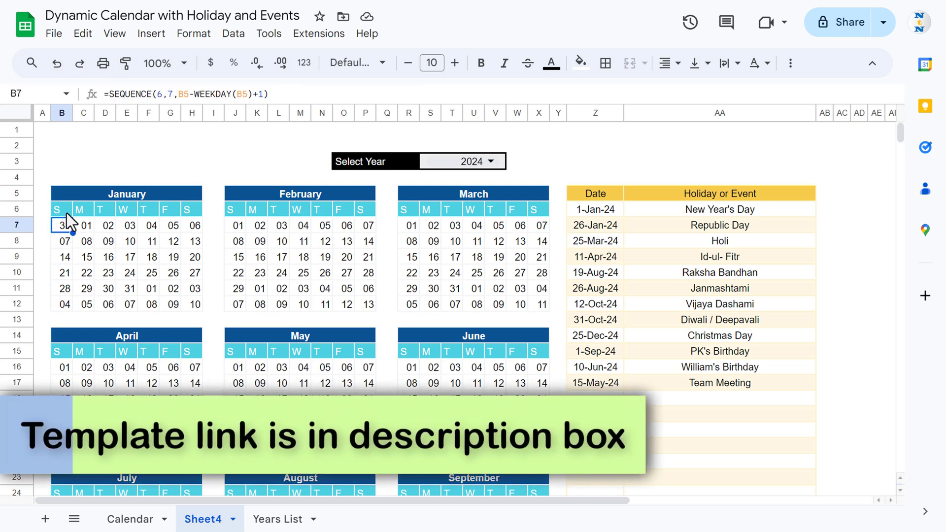
Center the contents of the January block B5:H12 horizontally and vertically
{"action": "left_click", "coordinate": [66, 211]}
{"action": "key", "text": "ctrl+a"}
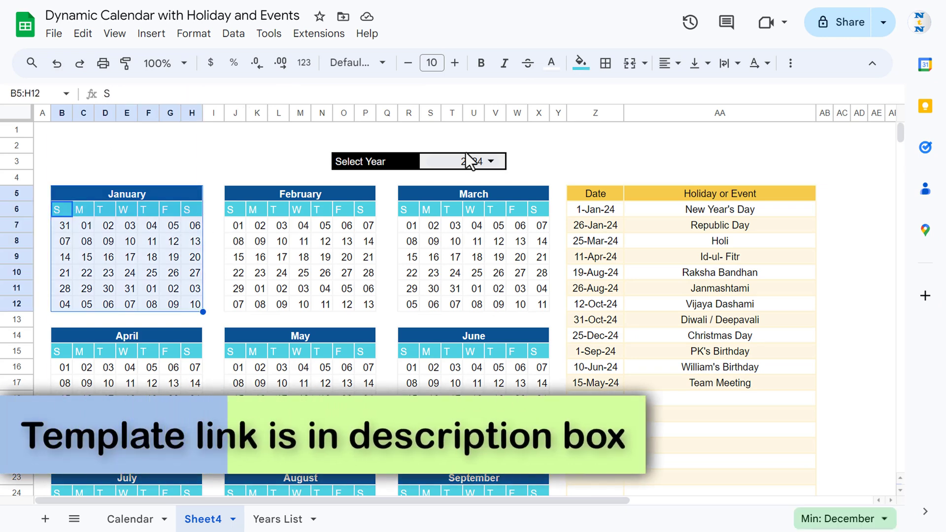
{"action": "left_click", "coordinate": [679, 63]}
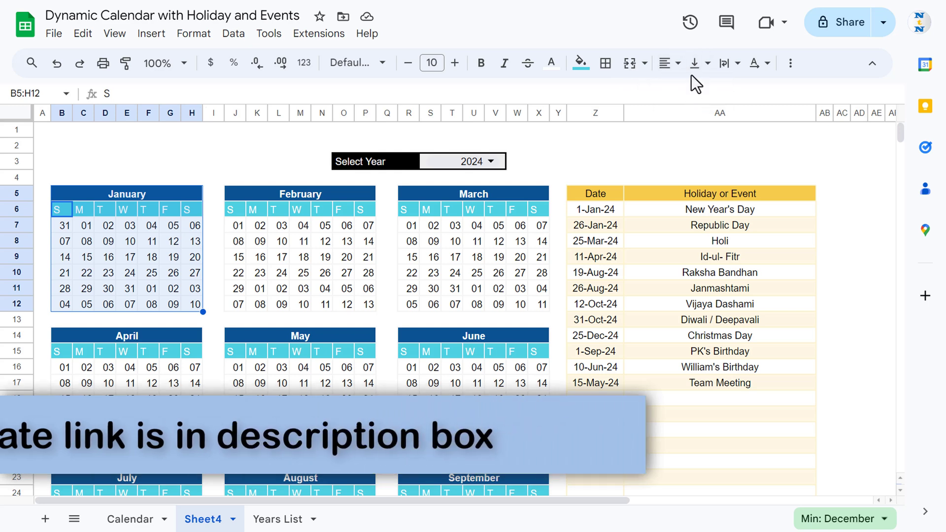
{"action": "left_click", "coordinate": [680, 67]}
{"action": "left_click", "coordinate": [694, 92]}
{"action": "left_click", "coordinate": [699, 65]}
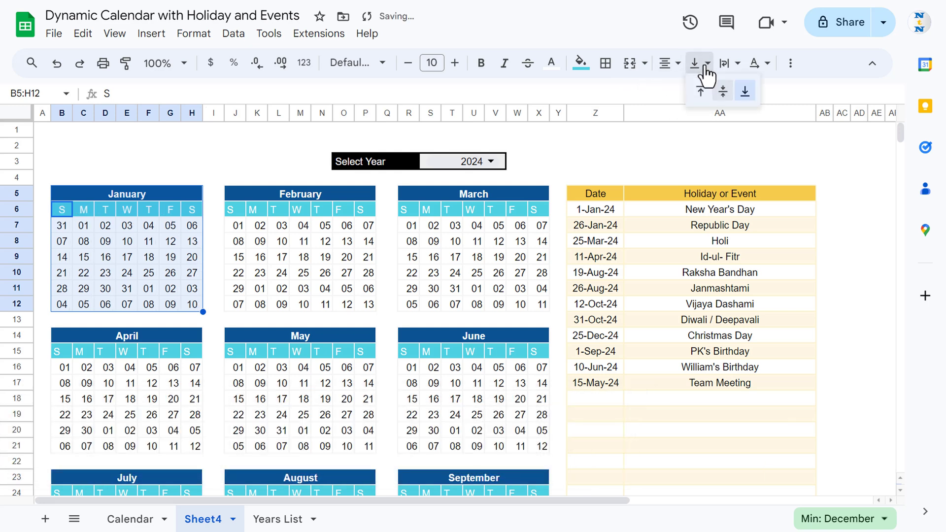
{"action": "left_click", "coordinate": [723, 96]}
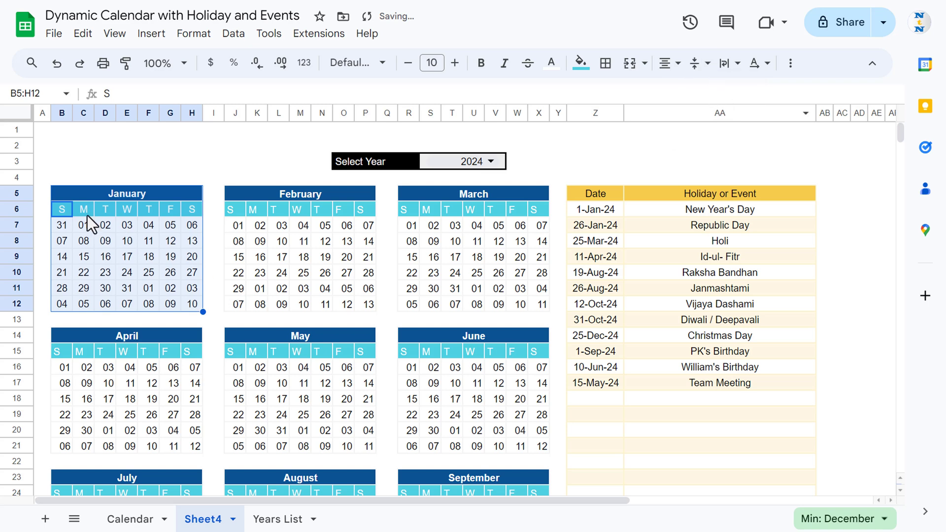
Copy January's weekday row and date grid B6:H12 to the February block at J6 and the March block at R6
{"action": "left_click", "coordinate": [65, 226]}
{"action": "left_click", "coordinate": [65, 213]}
{"action": "key", "text": "ctrl+shift+Right"}
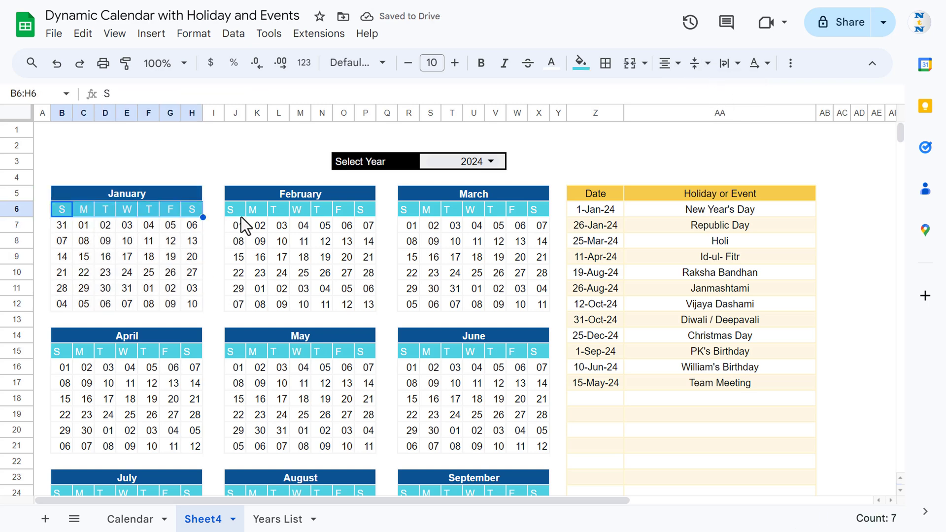
{"action": "key", "text": "ctrl+shift+Down"}
{"action": "key", "text": "ctrl+c"}
{"action": "left_click", "coordinate": [238, 211]}
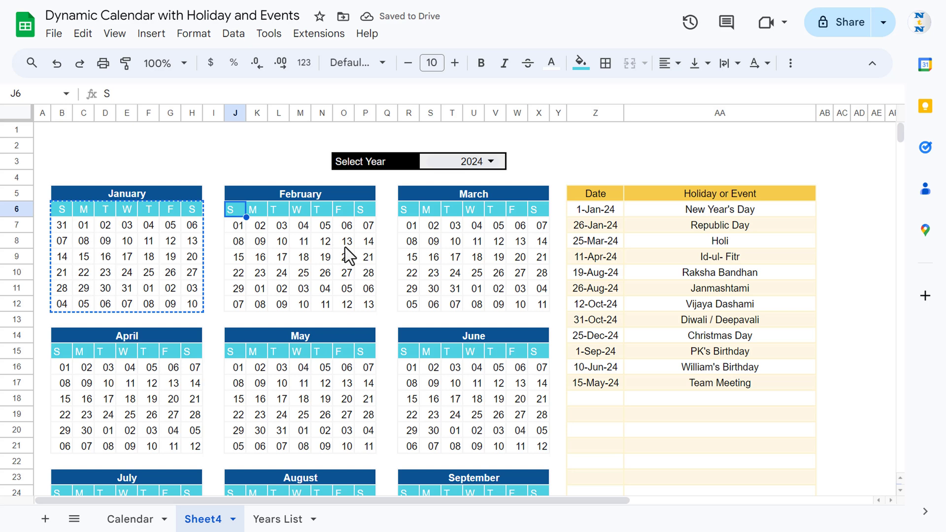
{"action": "key", "text": "ctrl+v"}
{"action": "left_click", "coordinate": [414, 206]}
{"action": "key", "text": "ctrl+v"}
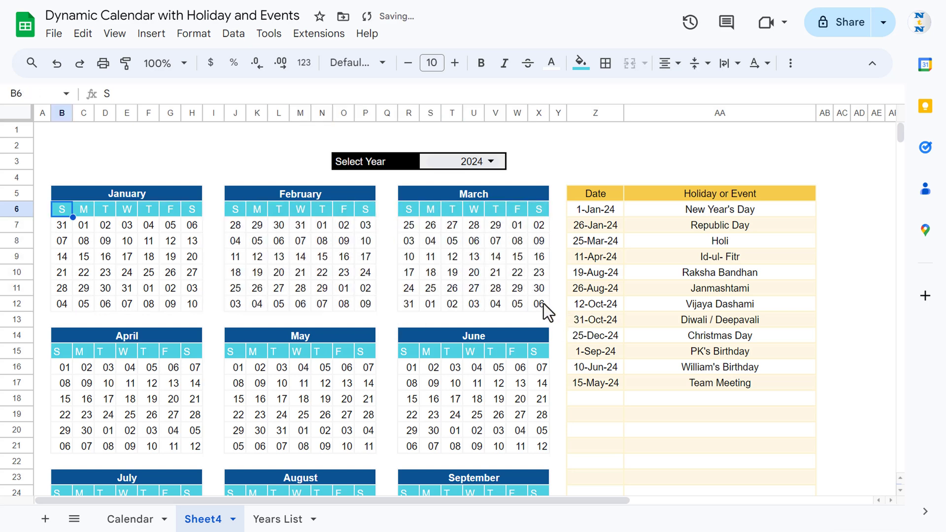
Copy the first-quarter weekday rows and date grids B6:X12 to the remaining month rows at B15, B24 and B33
{"action": "left_click", "coordinate": [543, 304], "text": "shift"}
{"action": "key", "text": "ctrl+c"}
{"action": "left_click", "coordinate": [67, 353]}
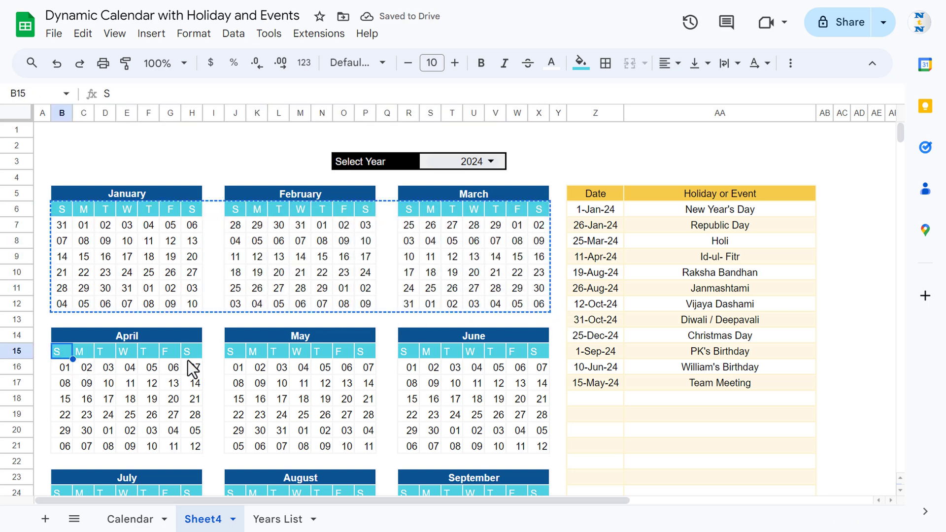
{"action": "key", "text": "ctrl+v"}
{"action": "scroll", "coordinate": [227, 367], "scroll_direction": "down", "scroll_amount": 4}
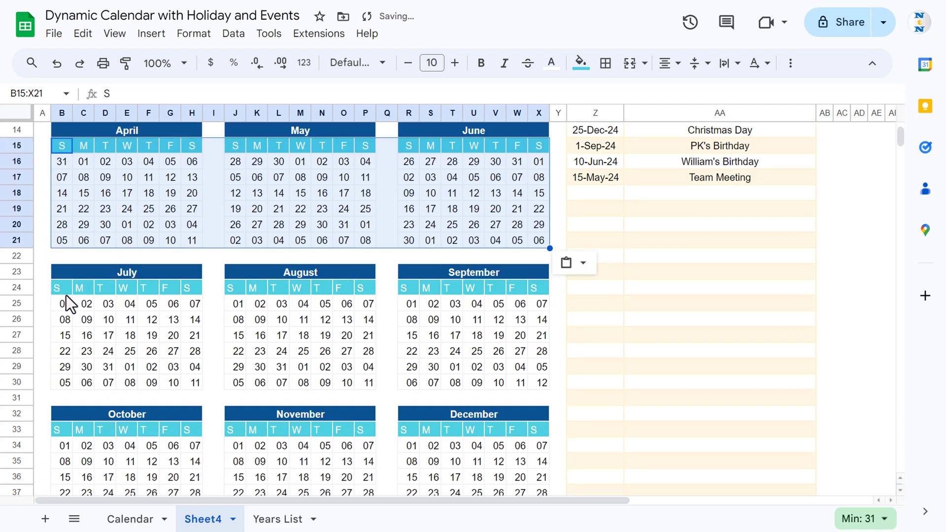
{"action": "left_click", "coordinate": [64, 288]}
{"action": "key", "text": "ctrl+v"}
{"action": "scroll", "coordinate": [138, 365], "scroll_direction": "down", "scroll_amount": 2}
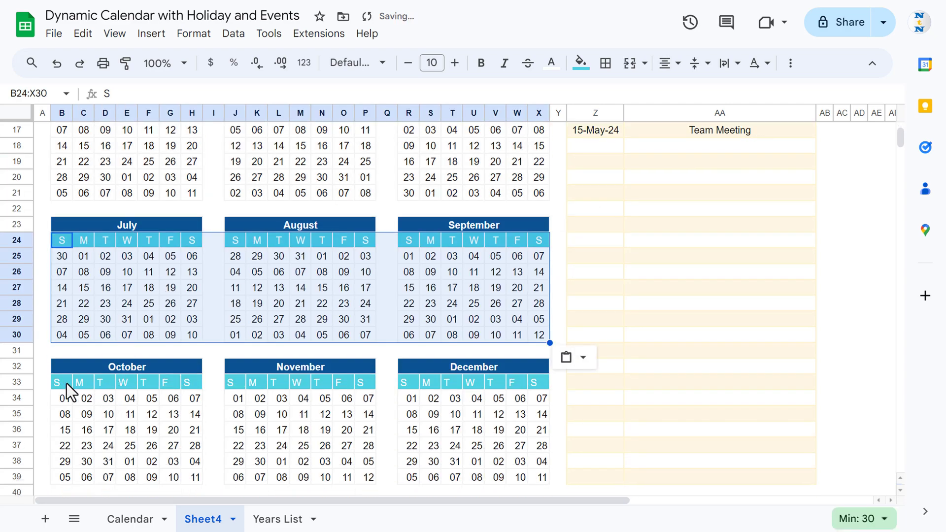
{"action": "left_click", "coordinate": [66, 386]}
{"action": "key", "text": "ctrl+v"}
Test the year dropdown by selecting 2022 and 2023, and return it to 2024
{"action": "scroll", "coordinate": [444, 268], "scroll_direction": "up", "scroll_amount": 3}
{"action": "scroll", "coordinate": [446, 261], "scroll_direction": "up", "scroll_amount": 3}
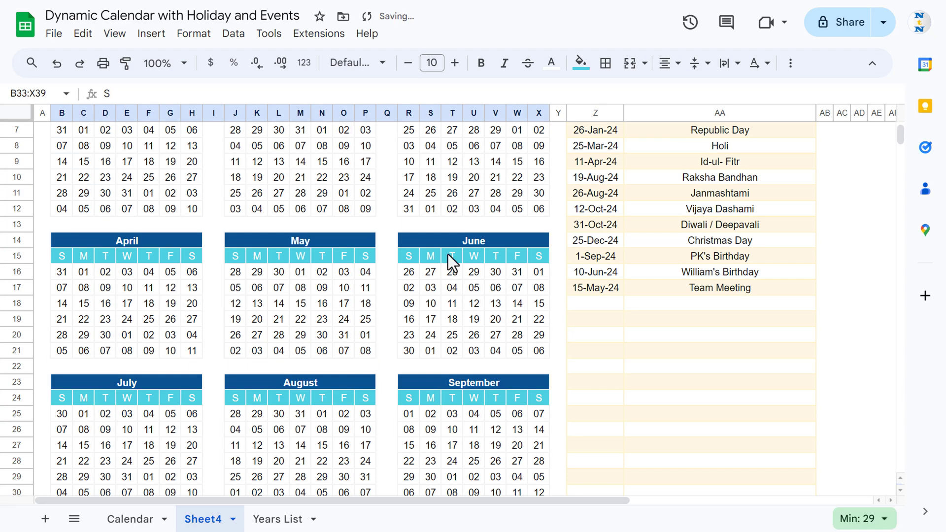
{"action": "left_click", "coordinate": [493, 163]}
{"action": "left_click", "coordinate": [449, 255]}
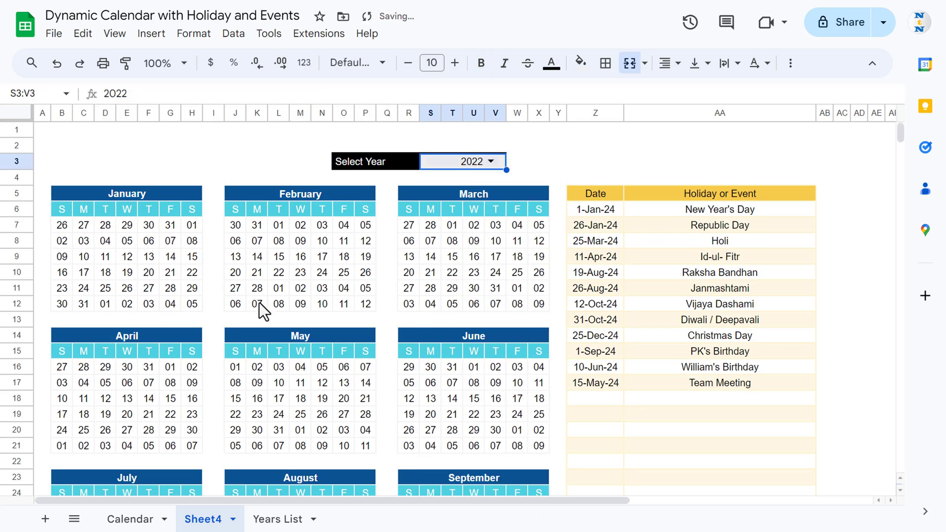
{"action": "left_click", "coordinate": [498, 167]}
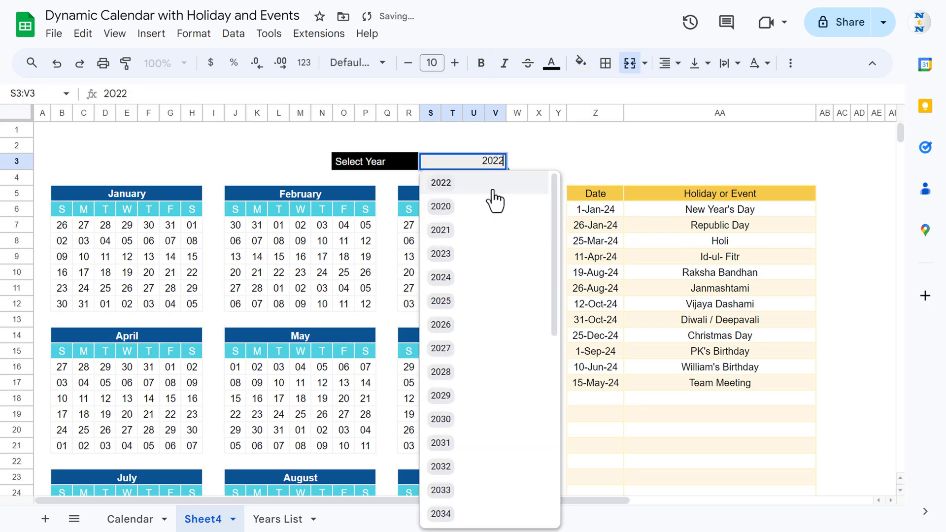
{"action": "left_click", "coordinate": [450, 256]}
{"action": "left_click", "coordinate": [486, 173]}
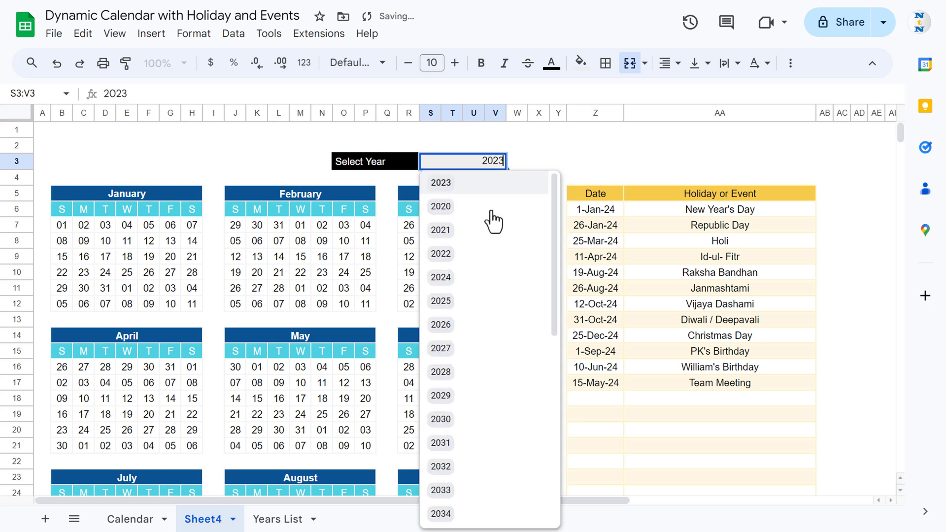
{"action": "left_click", "coordinate": [450, 277]}
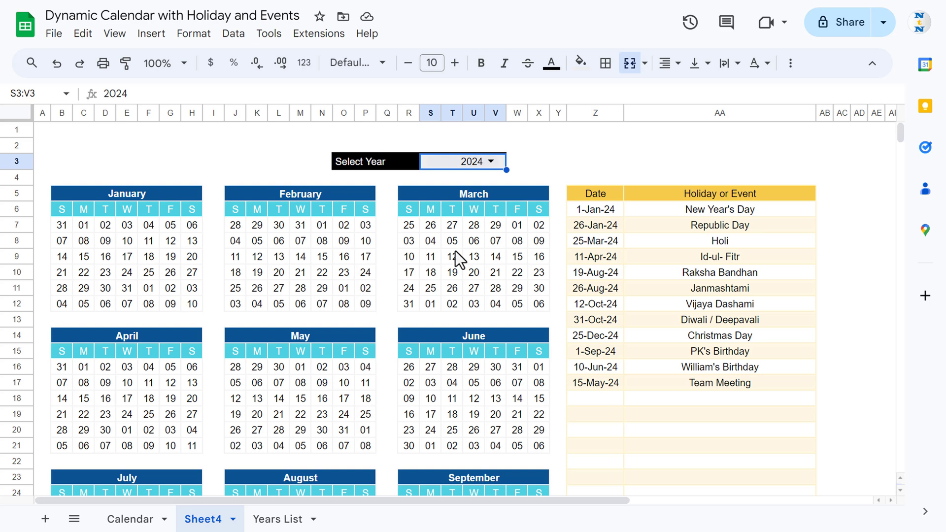
{"action": "left_click_drag", "start_coordinate": [591, 209], "coordinate": [591, 364]}
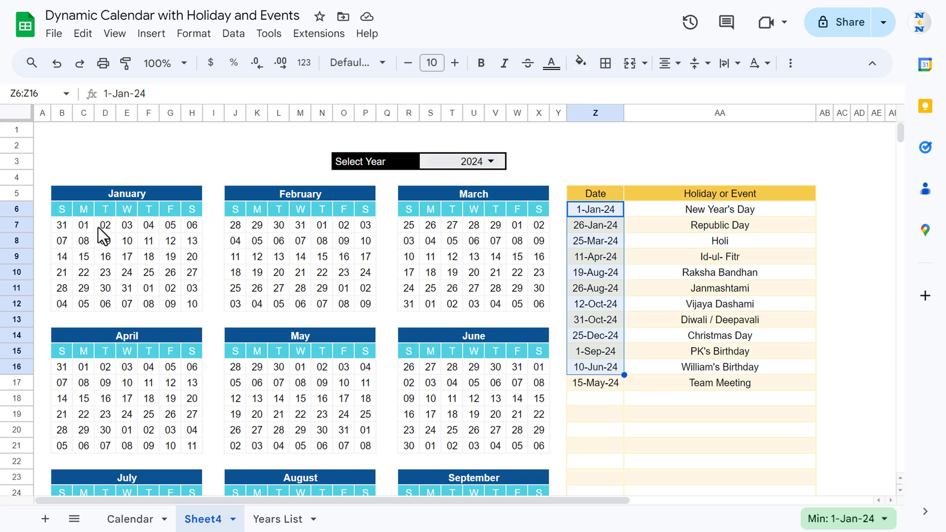
{"action": "left_click", "coordinate": [86, 162]}
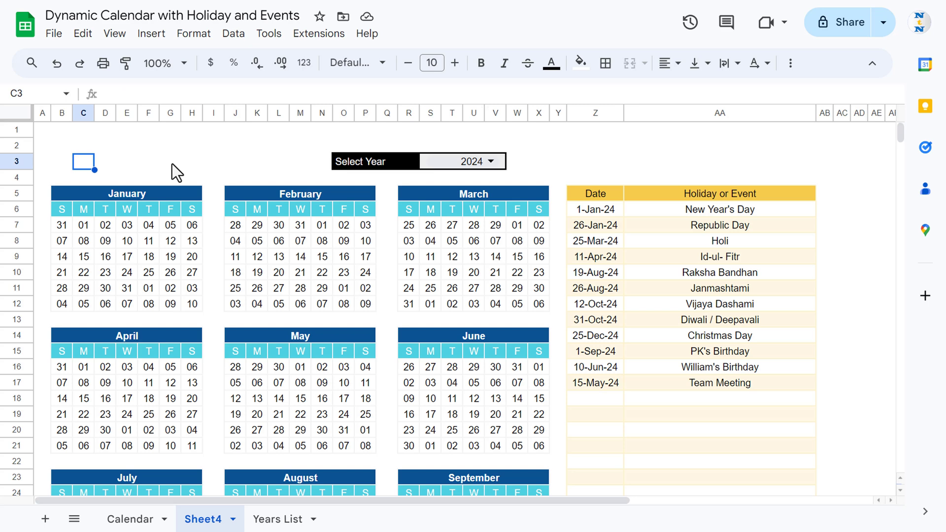
{"action": "key", "text": "Left"}
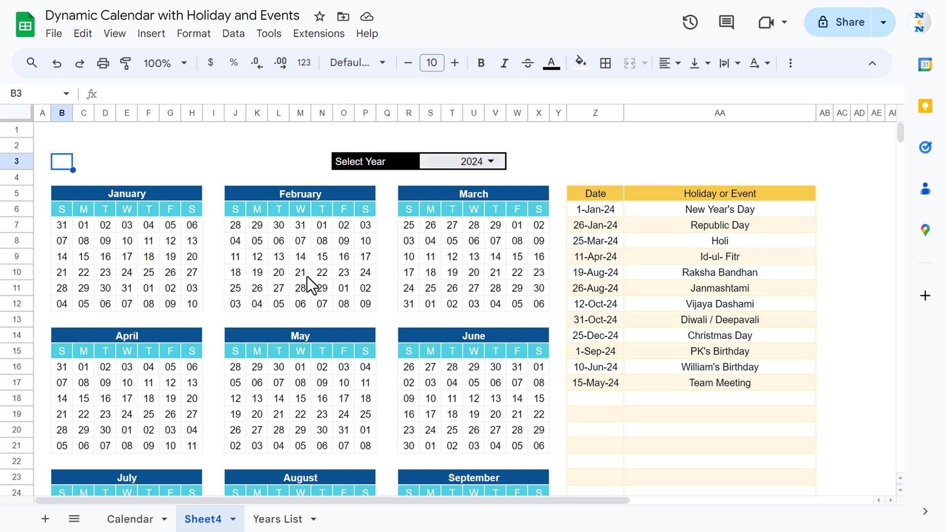
Enter the condition MONTH($B$5)<>MONTH(B7) in B3 and keep it as plain text without the equals sign
{"action": "type", "text": "="}
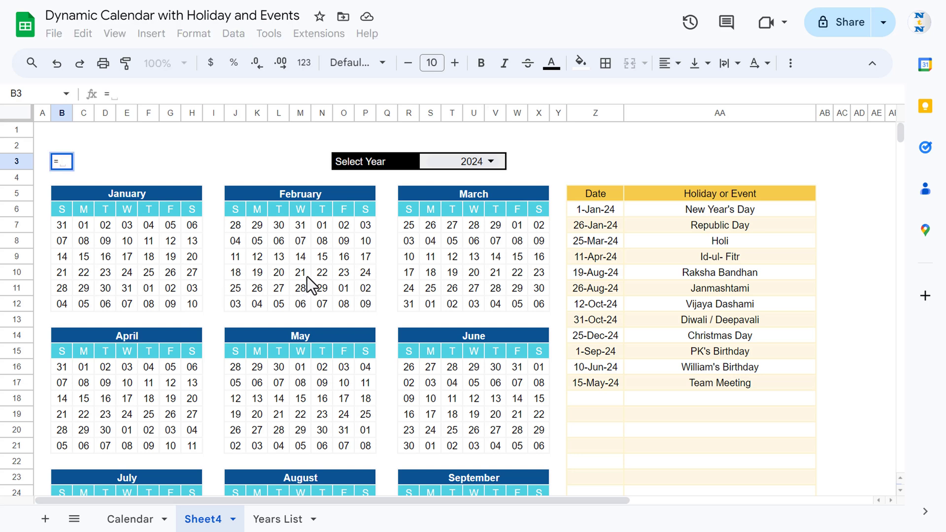
{"action": "type", "text": "mon"}
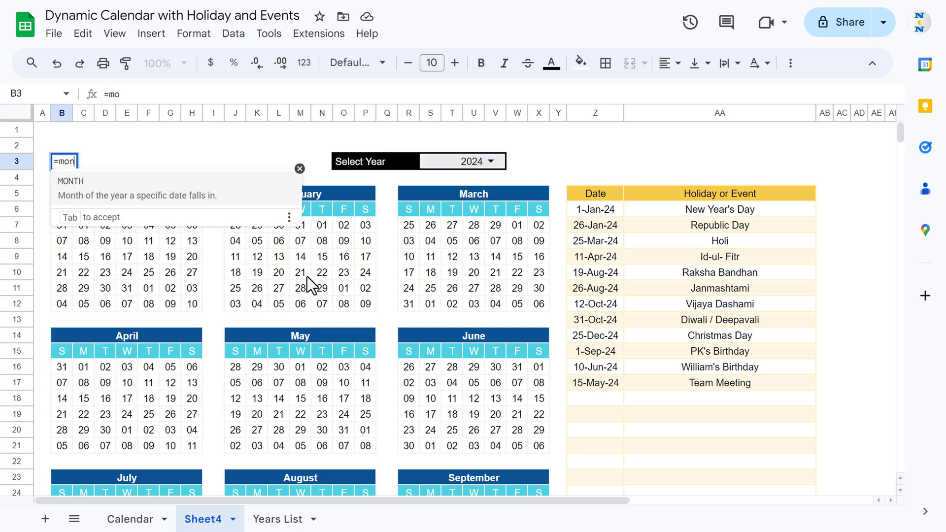
{"action": "key", "text": "Tab"}
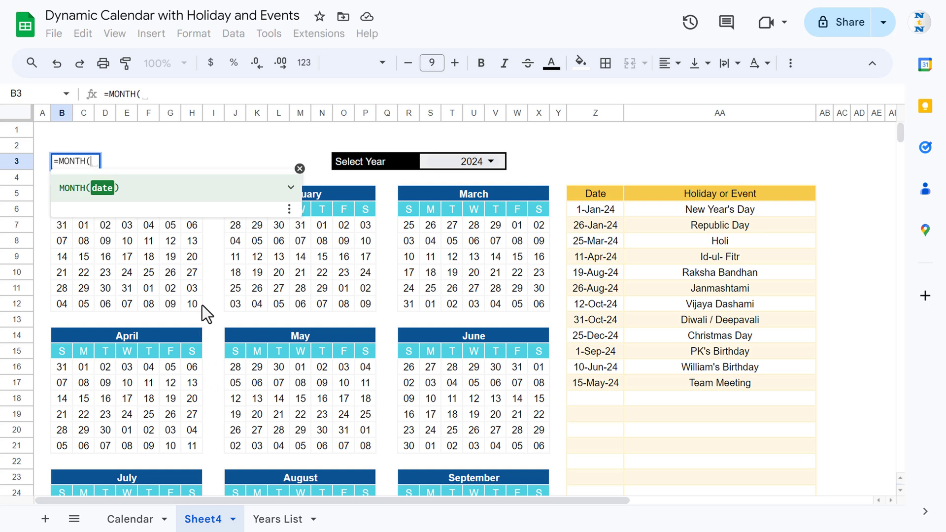
{"action": "left_click", "coordinate": [61, 195]}
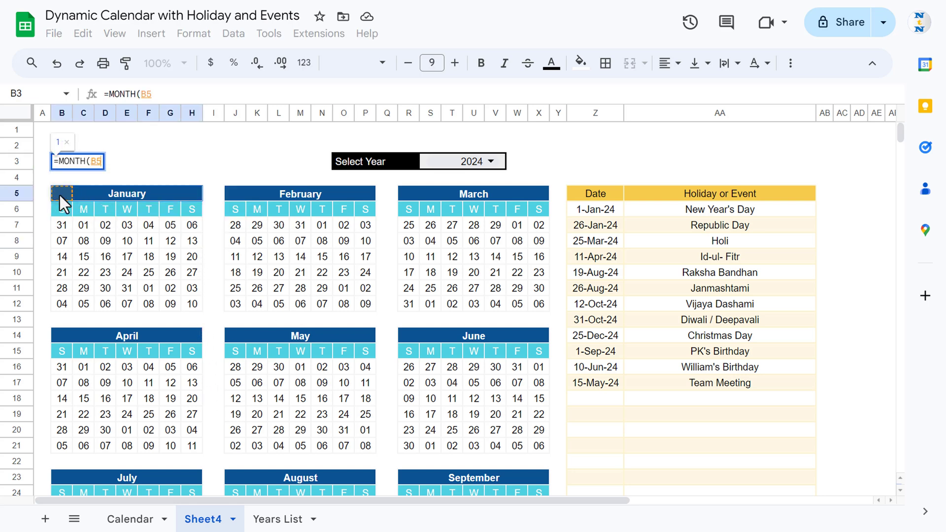
{"action": "key", "text": "F4"}
{"action": "type", "text": ")<>"}
{"action": "type", "text": "mon"}
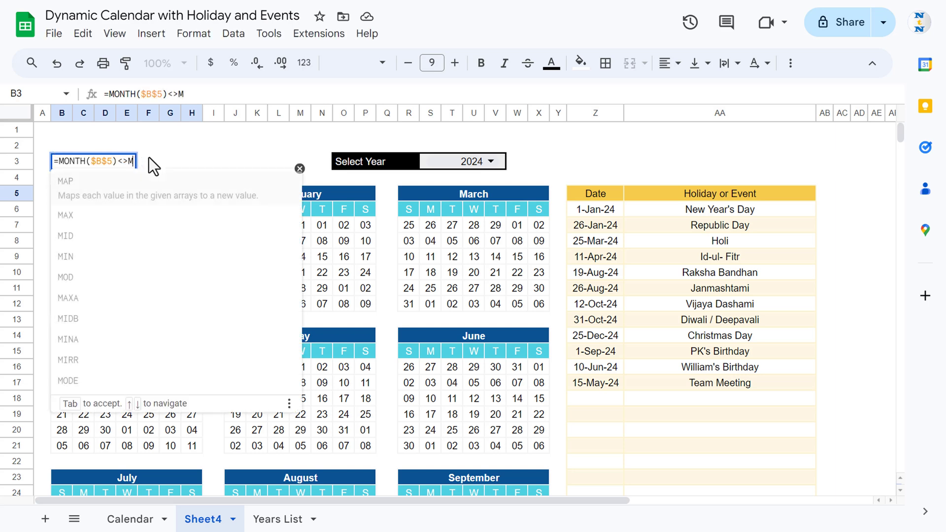
{"action": "key", "text": "Tab"}
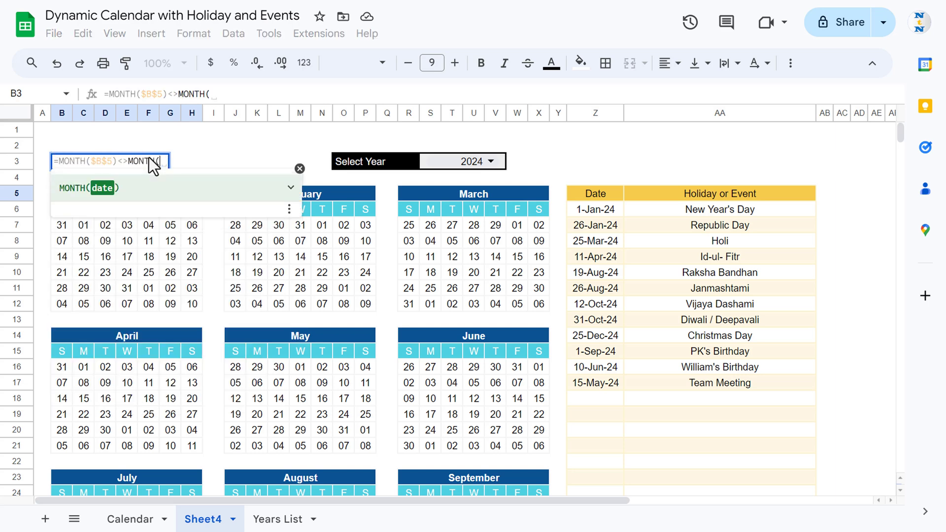
{"action": "left_click", "coordinate": [60, 225]}
{"action": "type", "text": ")"}
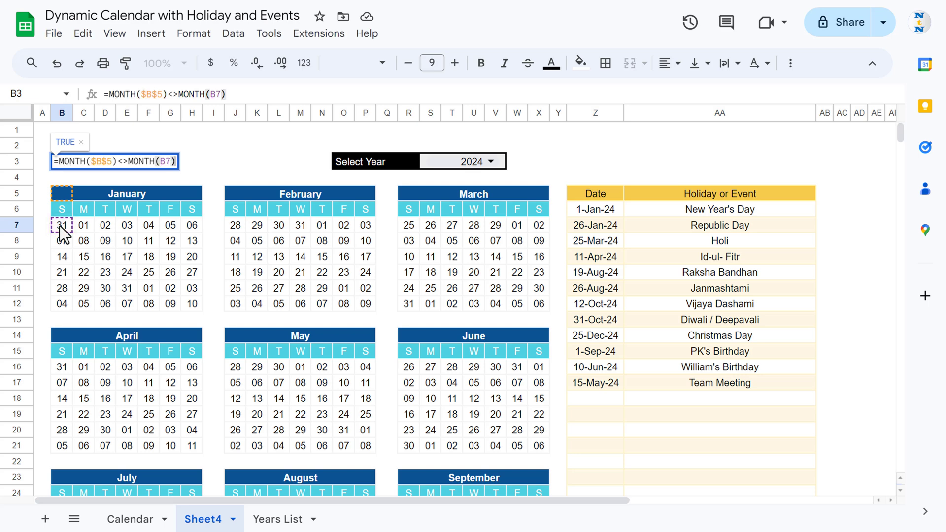
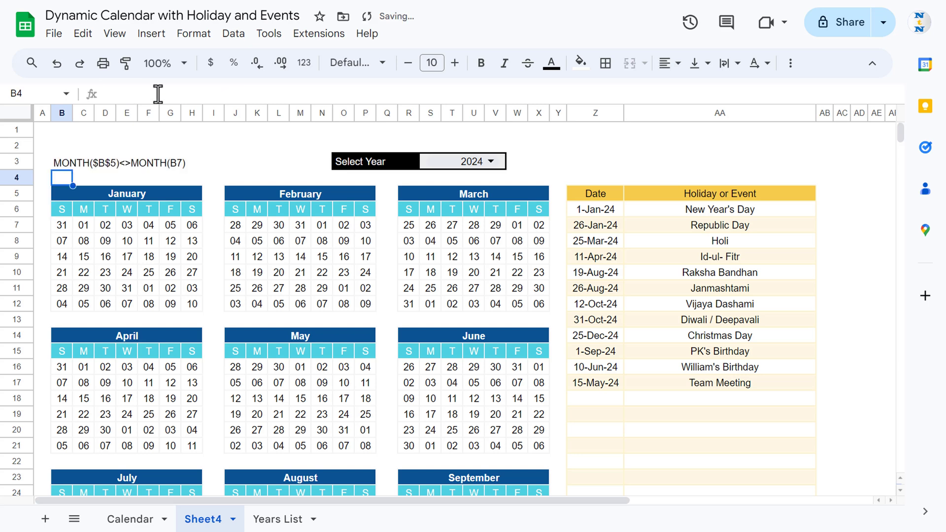
Start a COUNTIF formula in H3 with the holiday date column as absolute range $Z$6:$Z$39
{"action": "key", "text": "Up"}
{"action": "key", "text": "Right"}
{"action": "key", "text": "Right"}
{"action": "key", "text": "Right"}
{"action": "key", "text": "Right"}
{"action": "key", "text": "Right"}
{"action": "key", "text": "Right"}
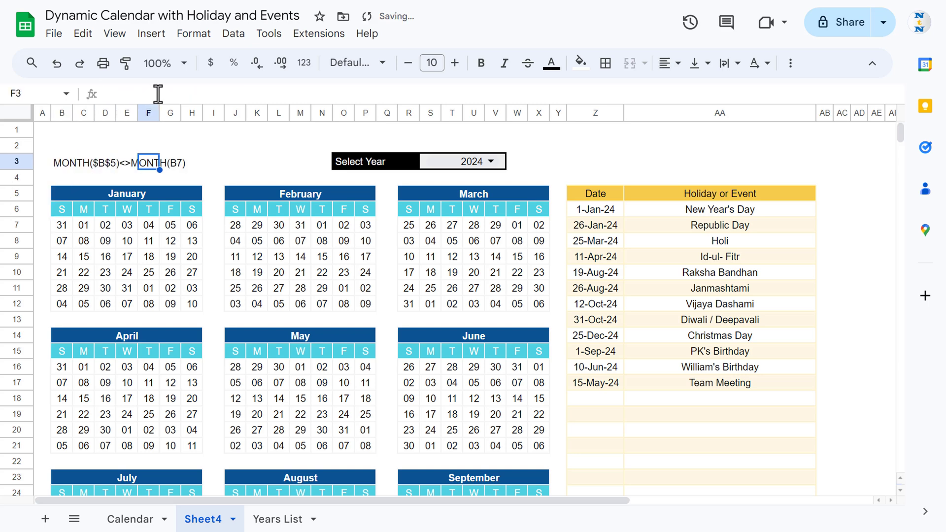
{"action": "type", "text": "="}
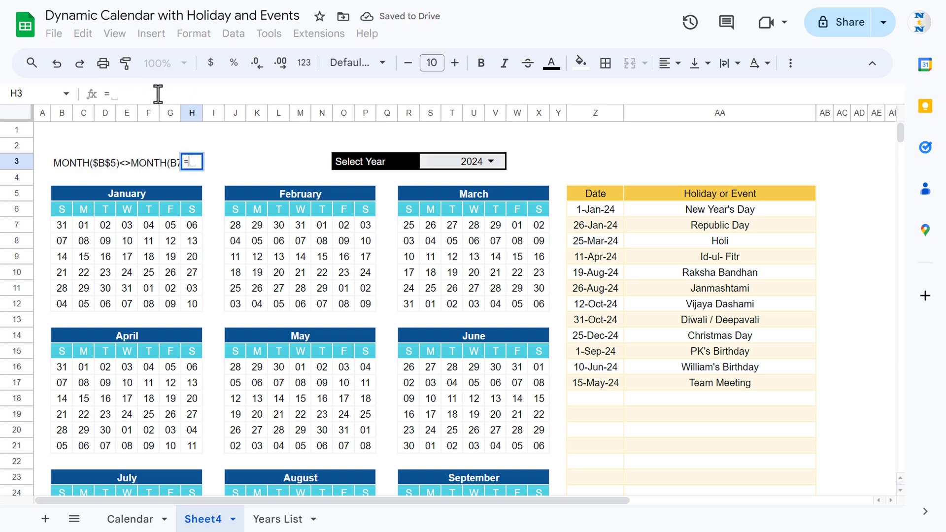
{"action": "type", "text": "cou"}
{"action": "key", "text": "Down"}
{"action": "key", "text": "Down"}
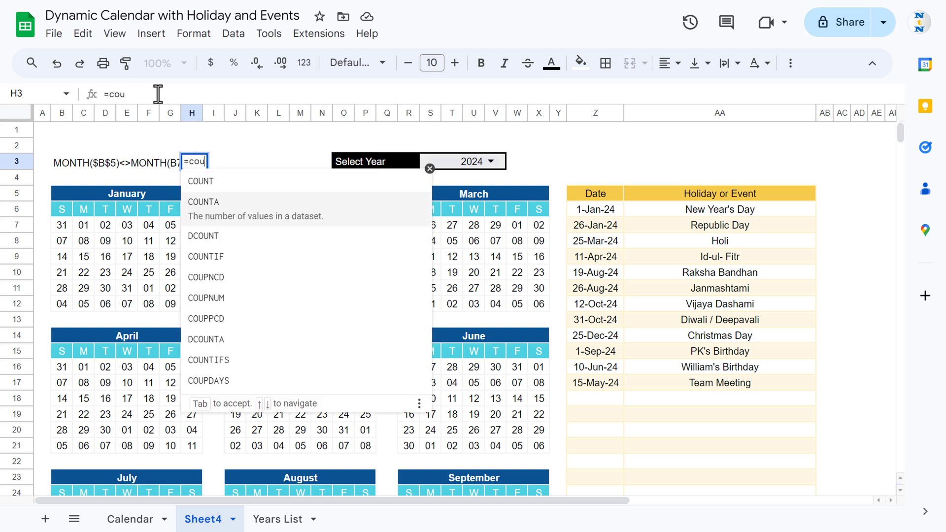
{"action": "key", "text": "Down"}
{"action": "key", "text": "Tab"}
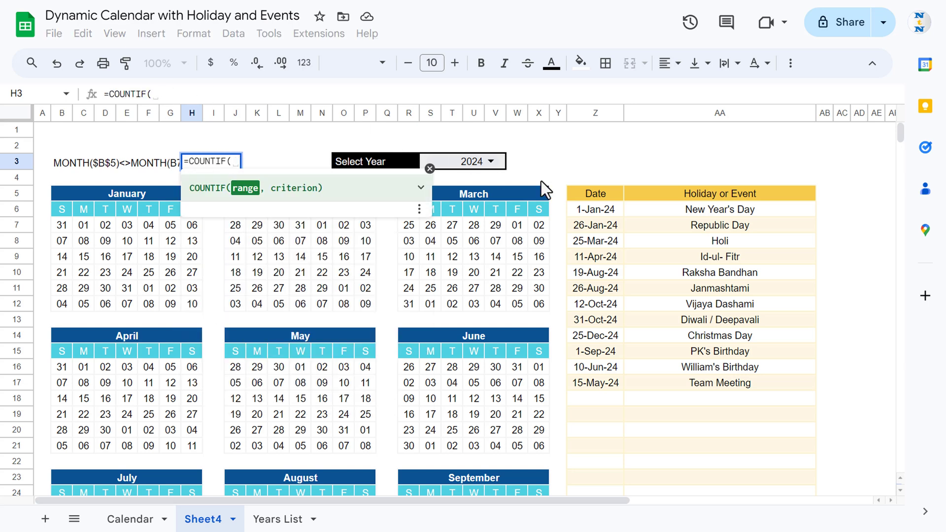
{"action": "left_click", "coordinate": [603, 206]}
{"action": "key", "text": "shift+Down"}
{"action": "key", "text": "shift+Down"}
{"action": "key", "text": "shift+Down"}
{"action": "key", "text": "shift+Down"}
{"action": "key", "text": "shift+Down"}
{"action": "key", "text": "shift+Down"}
{"action": "key", "text": "shift+Down"}
{"action": "key", "text": "shift+Down"}
{"action": "key", "text": "shift+Down"}
{"action": "key", "text": "shift+Down"}
{"action": "key", "text": "shift+Down"}
{"action": "key", "text": "shift+Down"}
{"action": "key", "text": "shift+Down"}
{"action": "key", "text": "shift+Down"}
{"action": "key", "text": "shift+Down"}
{"action": "key", "text": "shift+Down"}
{"action": "key", "text": "shift+Down"}
{"action": "key", "text": "shift+Down"}
{"action": "key", "text": "shift+Down"}
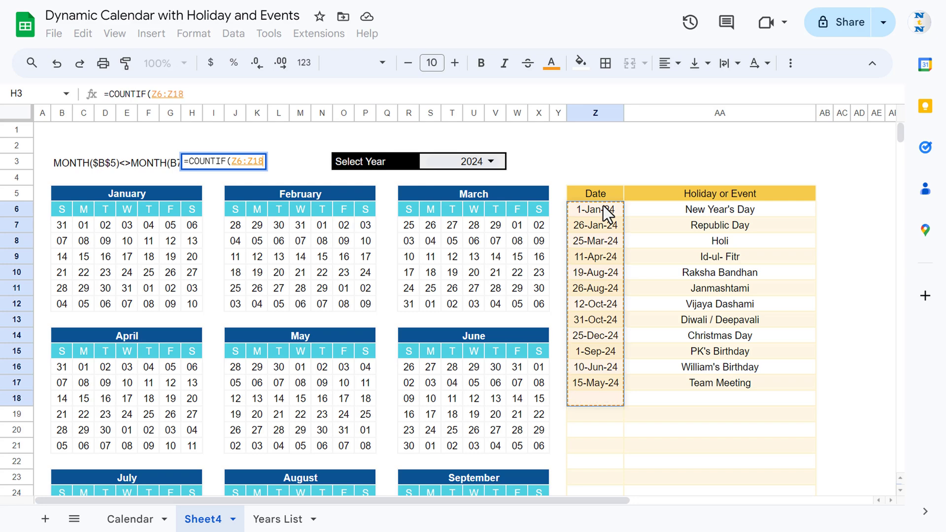
{"action": "key", "text": "shift+Down"}
{"action": "key", "text": "shift+Down"}
{"action": "key", "text": "shift+Down"}
{"action": "key", "text": "shift+Down"}
{"action": "key", "text": "shift+Down"}
{"action": "key", "text": "shift+Down"}
{"action": "key", "text": "shift+Down"}
{"action": "key", "text": "shift+Down"}
{"action": "key", "text": "shift+Down"}
{"action": "key", "text": "shift+Down"}
{"action": "key", "text": "shift+Down"}
{"action": "key", "text": "shift+Down"}
{"action": "key", "text": "shift+Down"}
{"action": "key", "text": "shift+Down"}
{"action": "key", "text": "shift+Down"}
{"action": "key", "text": "shift+Down"}
{"action": "key", "text": "shift+Down"}
{"action": "key", "text": "shift+Down"}
{"action": "key", "text": "shift+Down"}
{"action": "key", "text": "shift+Down"}
{"action": "key", "text": "shift+Up"}
{"action": "key", "text": "shift+Up"}
{"action": "key", "text": "shift+Up"}
{"action": "key", "text": "shift+Up"}
{"action": "key", "text": "shift+Up"}
{"action": "key", "text": "shift+Up"}
{"action": "key", "text": "shift+Up"}
{"action": "key", "text": "shift+Up"}
{"action": "key", "text": "shift+Up"}
{"action": "key", "text": "shift+Up"}
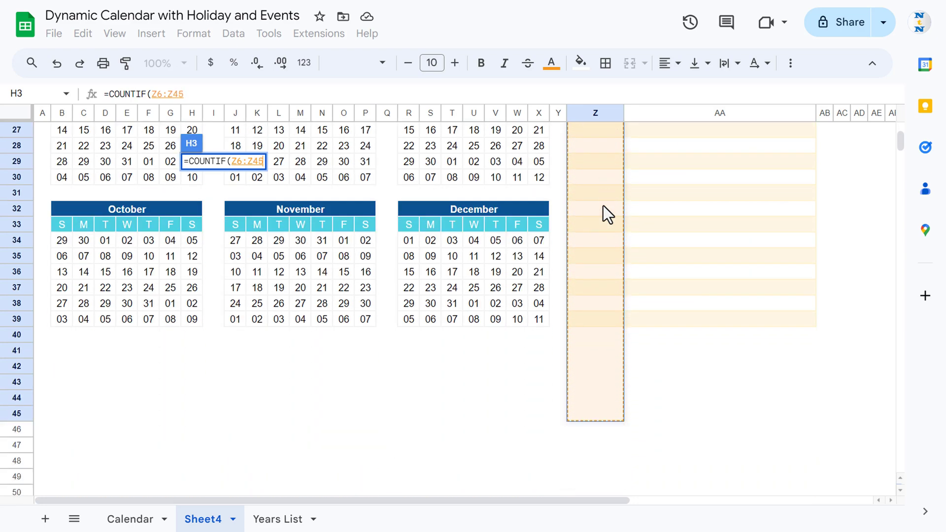
{"action": "key", "text": "shift+Down"}
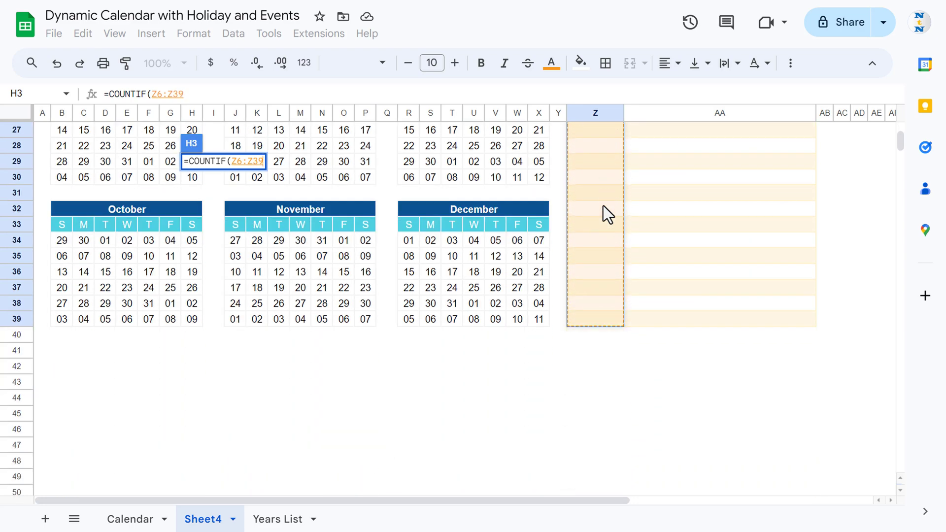
{"action": "key", "text": "F4"}
{"action": "type", "text": ","}
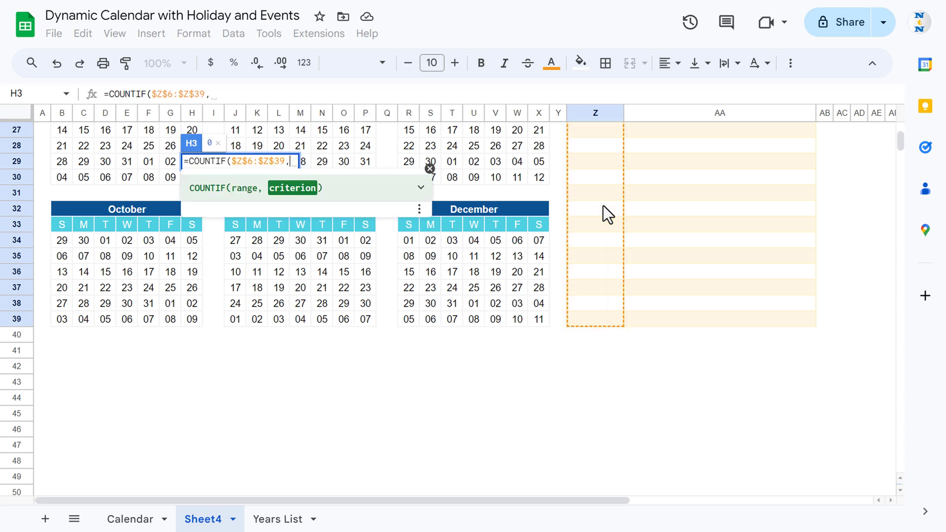
Complete the H3 formula as =COUNTIF($Z$6:$Z$39,B7)>0
{"action": "scroll", "coordinate": [900, 131], "scroll_direction": "up", "scroll_amount": 8}
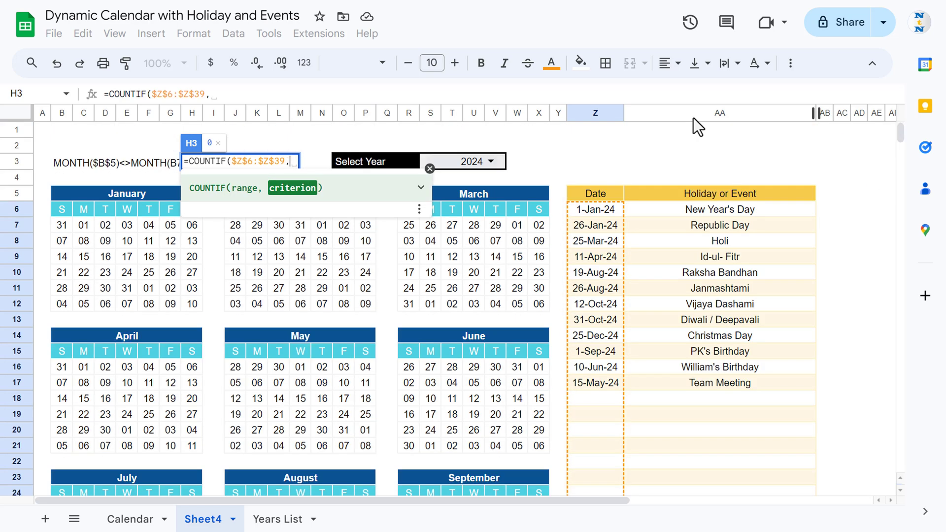
{"action": "left_click", "coordinate": [62, 225]}
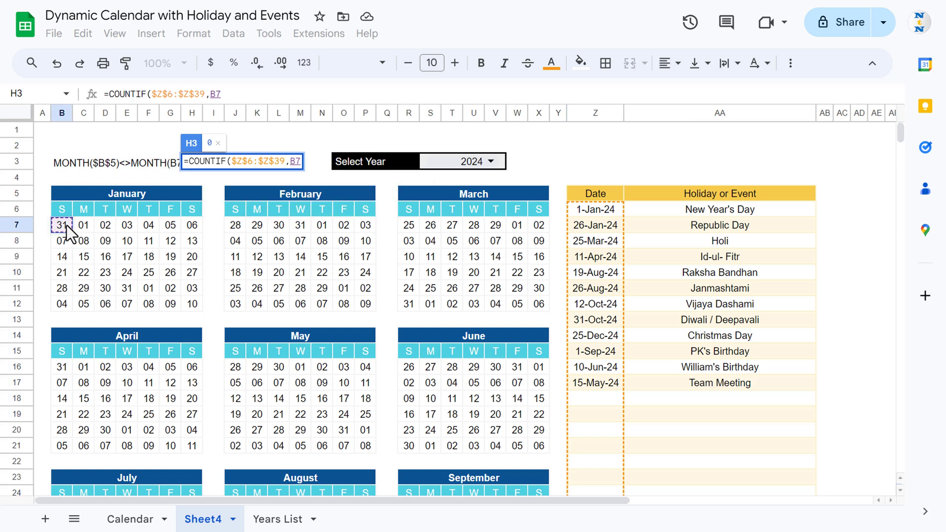
{"action": "key", "text": "Return"}
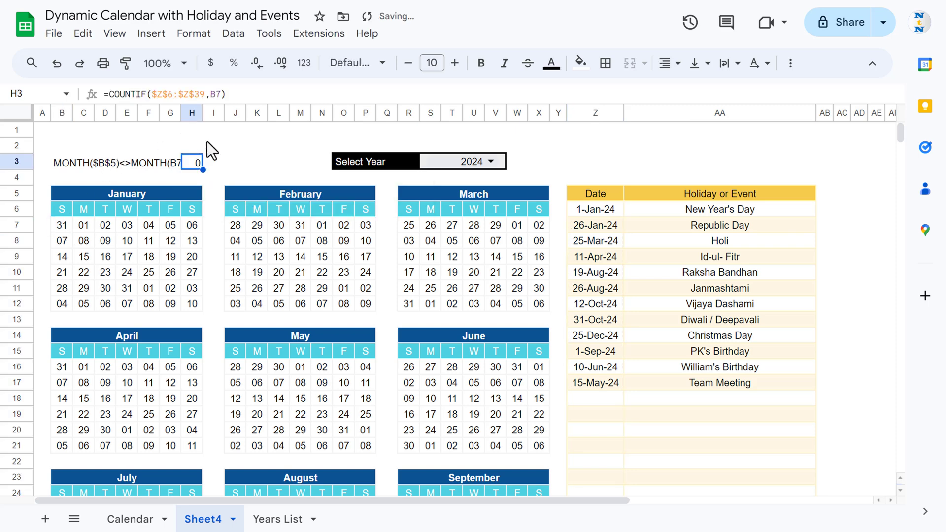
{"action": "left_click", "coordinate": [241, 94]}
{"action": "type", "text": ">0"}
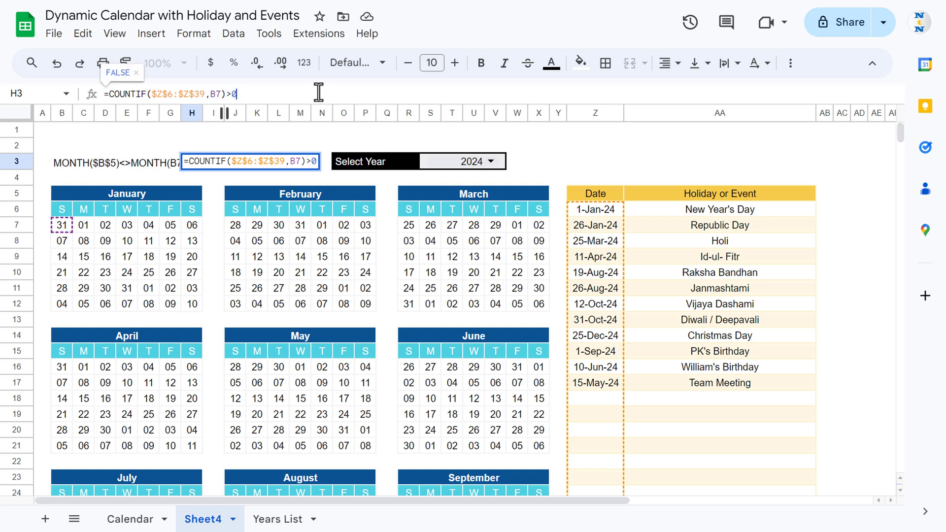
{"action": "key", "text": "Return"}
{"action": "key", "text": "Up"}
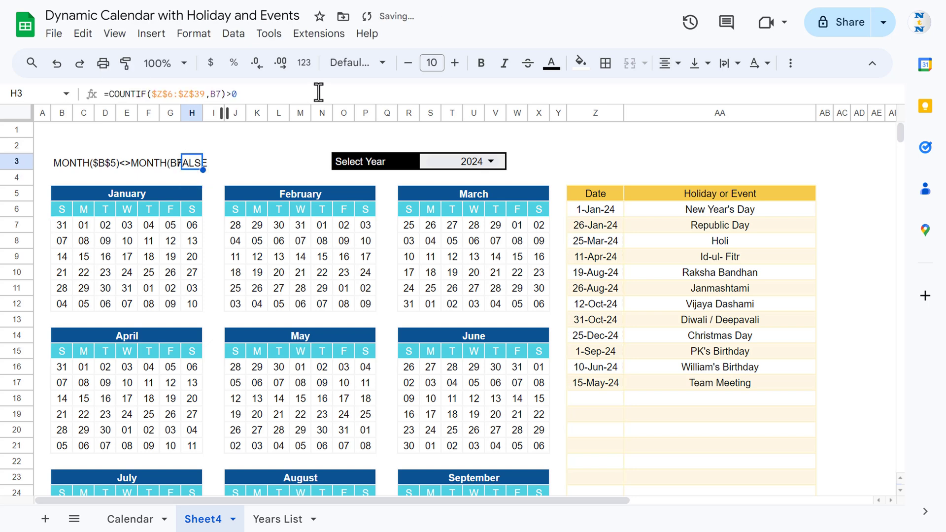
Turn the H3 formula into plain text by removing its leading equals sign
{"action": "left_click", "coordinate": [103, 94]}
{"action": "key", "text": "Delete"}
{"action": "key", "text": "Return"}
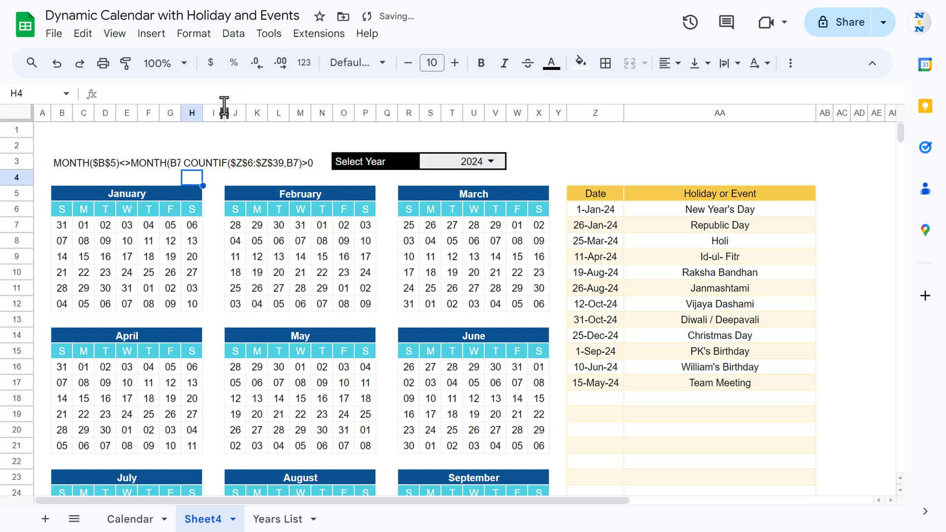
{"action": "left_click", "coordinate": [71, 166]}
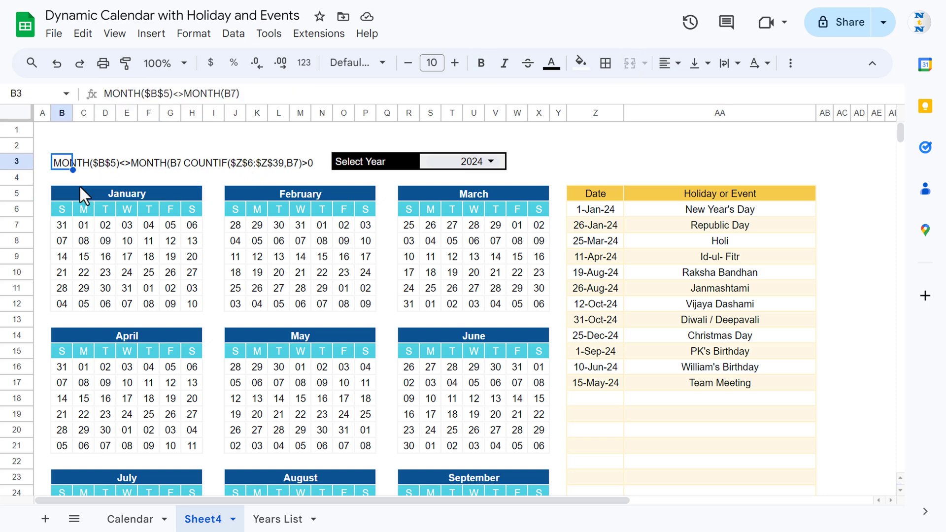
Start a conditional formatting rule for January's dates B7:H12 that uses a custom formula as its condition
{"action": "left_click_drag", "start_coordinate": [64, 224], "coordinate": [193, 306]}
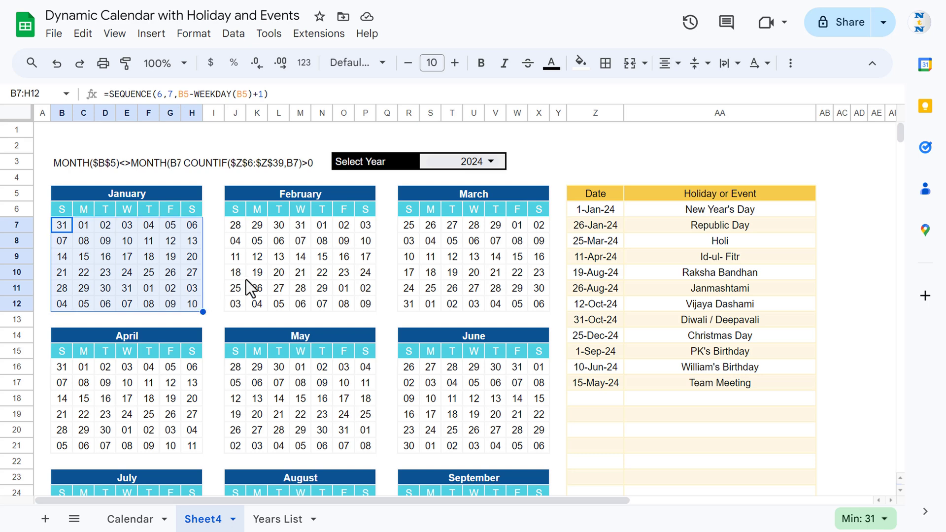
{"action": "left_click", "coordinate": [193, 33]}
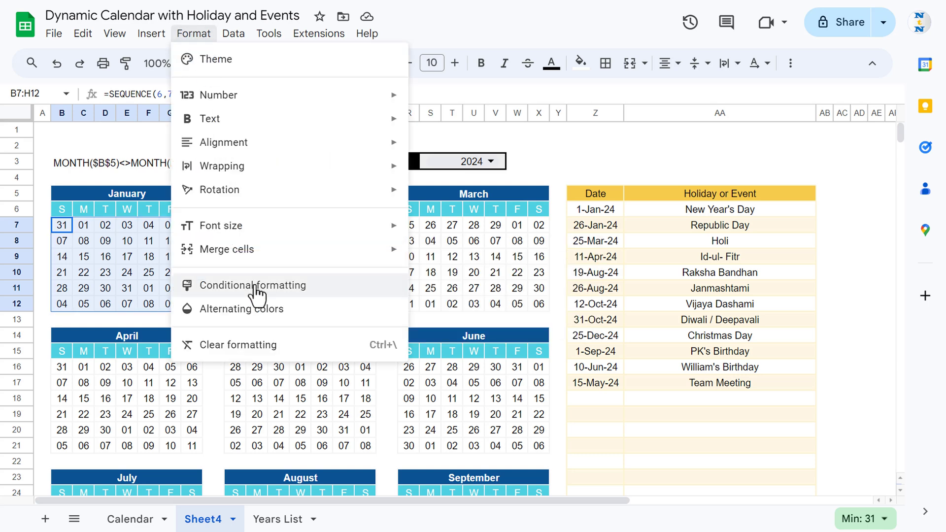
{"action": "key", "text": "Escape"}
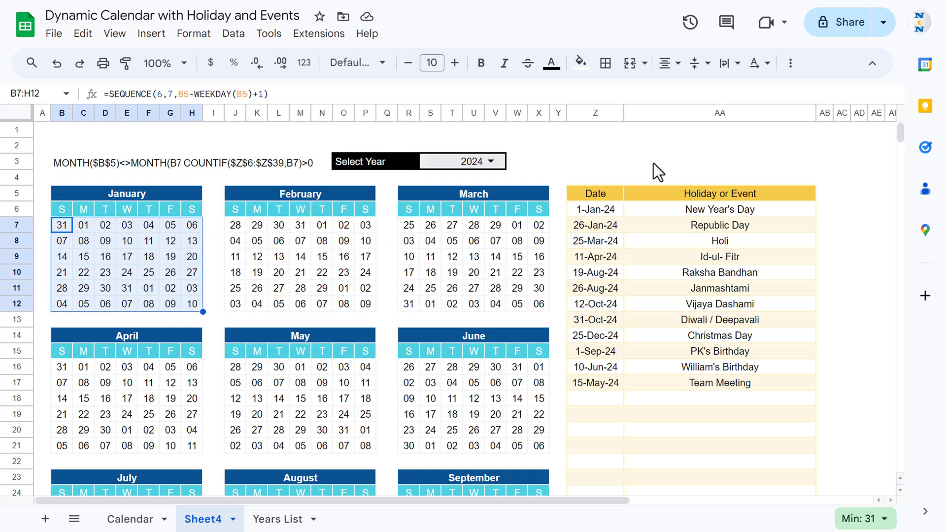
{"action": "key", "text": "alt+o"}
{"action": "key", "text": "d"}
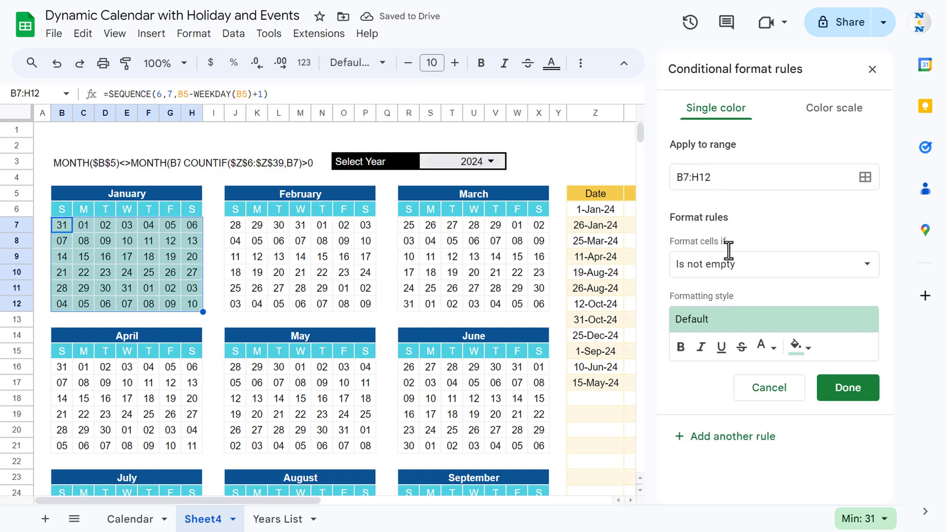
{"action": "left_click", "coordinate": [749, 265]}
{"action": "left_click_drag", "start_coordinate": [817, 365], "coordinate": [811, 500]}
{"action": "left_click", "coordinate": [766, 504]}
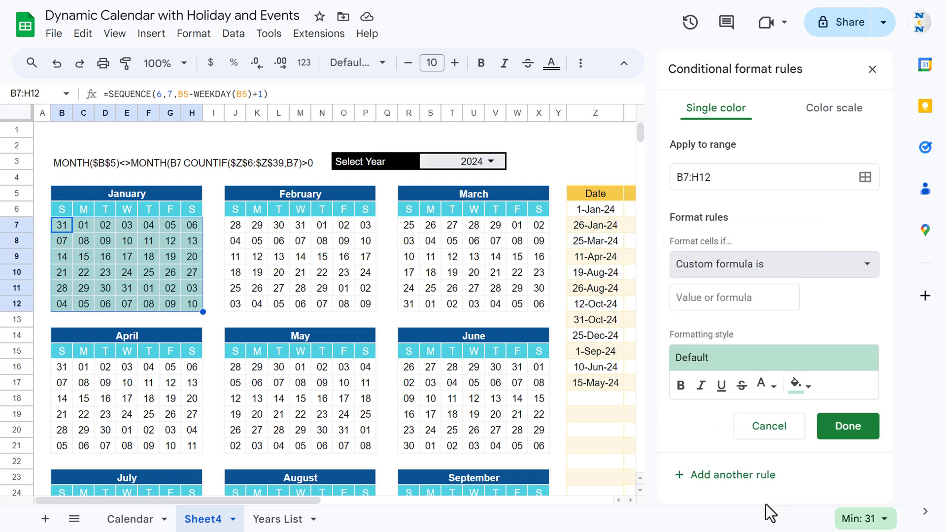
Copy the condition text from B3 into the rule as the custom formula =MONTH($B$5)<>MONTH(B7)
{"action": "left_click", "coordinate": [705, 296]}
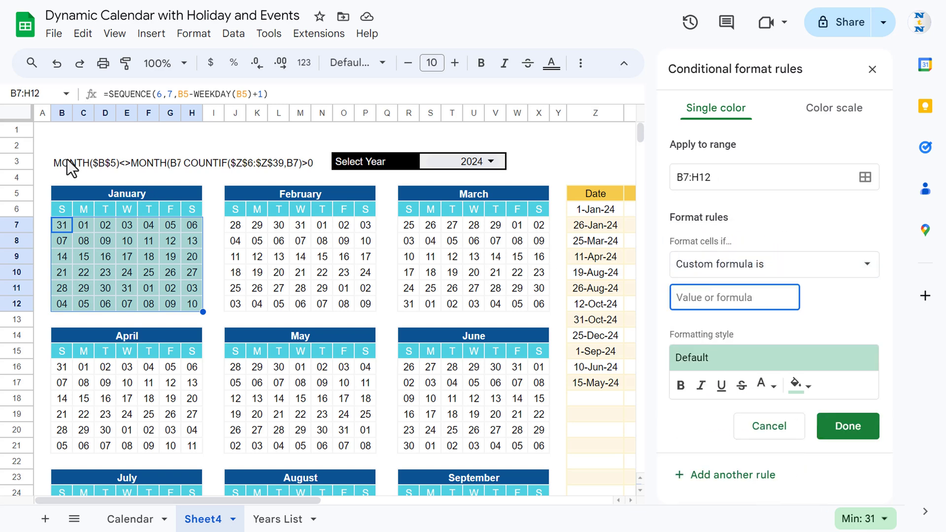
{"action": "left_click", "coordinate": [69, 164]}
{"action": "left_click_drag", "start_coordinate": [241, 94], "coordinate": [103, 93]}
{"action": "key", "text": "ctrl+c"}
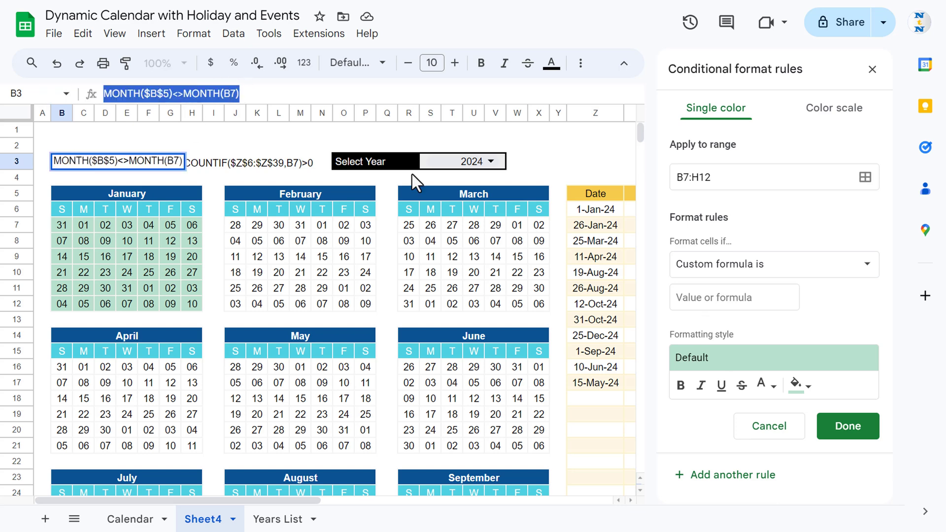
{"action": "left_click", "coordinate": [724, 299]}
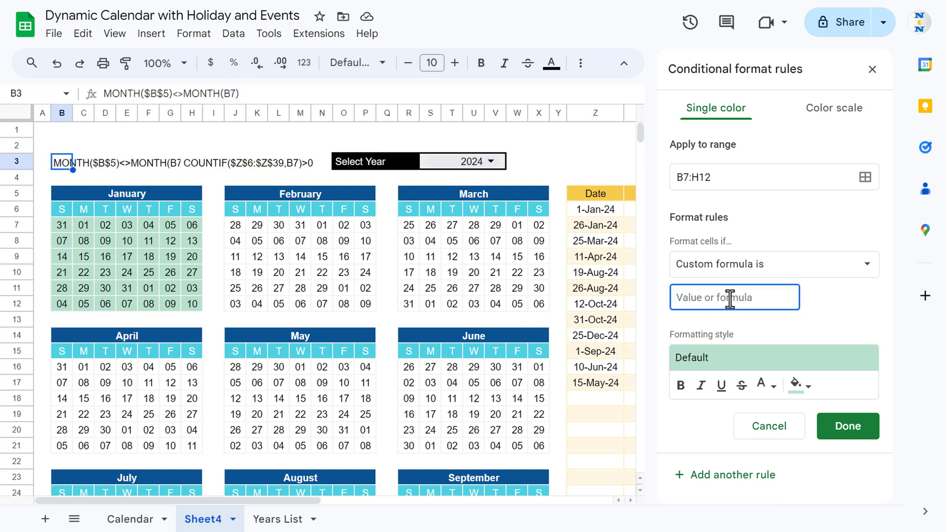
{"action": "type", "text": "="}
{"action": "key", "text": "ctrl+v"}
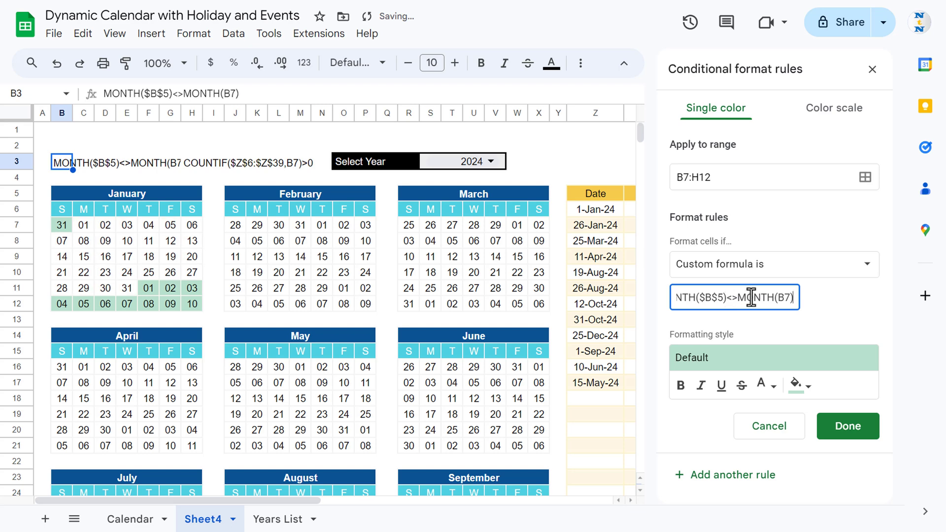
Set the rule's fill color and text color to white to hide dates outside January
{"action": "left_click", "coordinate": [807, 390]}
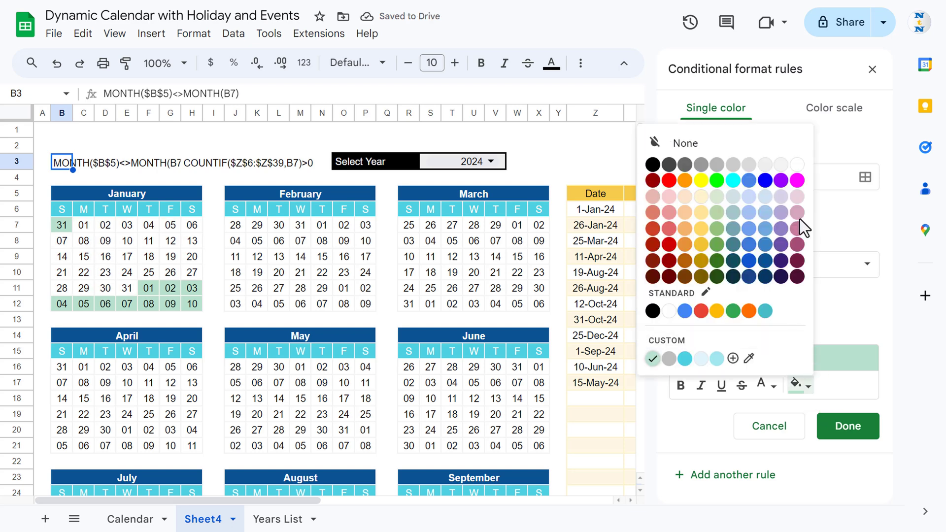
{"action": "left_click", "coordinate": [796, 165]}
{"action": "left_click", "coordinate": [767, 385]}
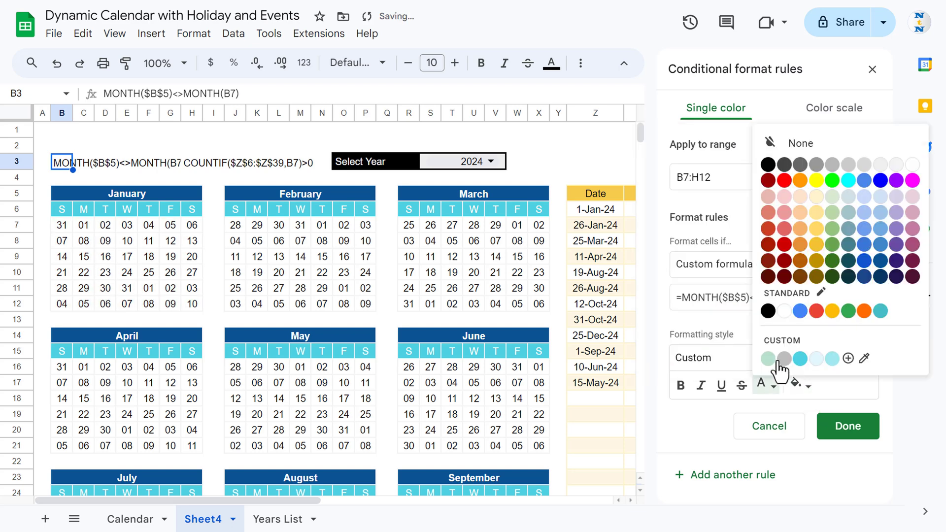
{"action": "left_click", "coordinate": [914, 166]}
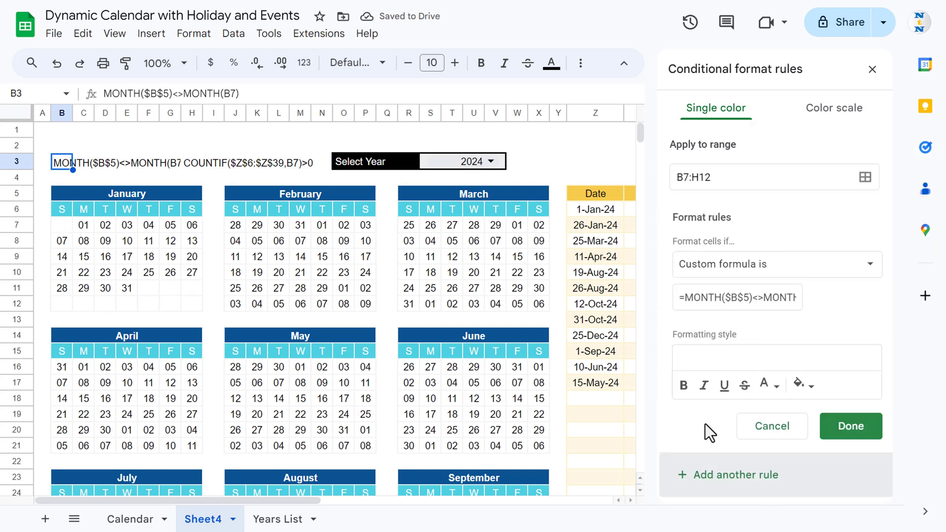
Copy the condition text from H3 into a further rule for B7:H12 as the custom formula =COUNTIF($Z$6:$Z$39,B7)>0
{"action": "left_click", "coordinate": [147, 163]}
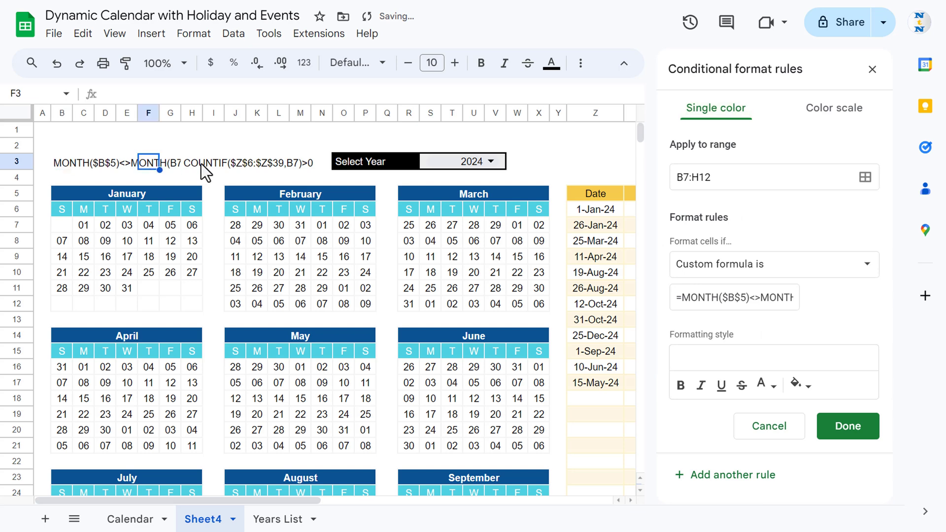
{"action": "left_click", "coordinate": [206, 163]}
{"action": "left_click", "coordinate": [197, 167]}
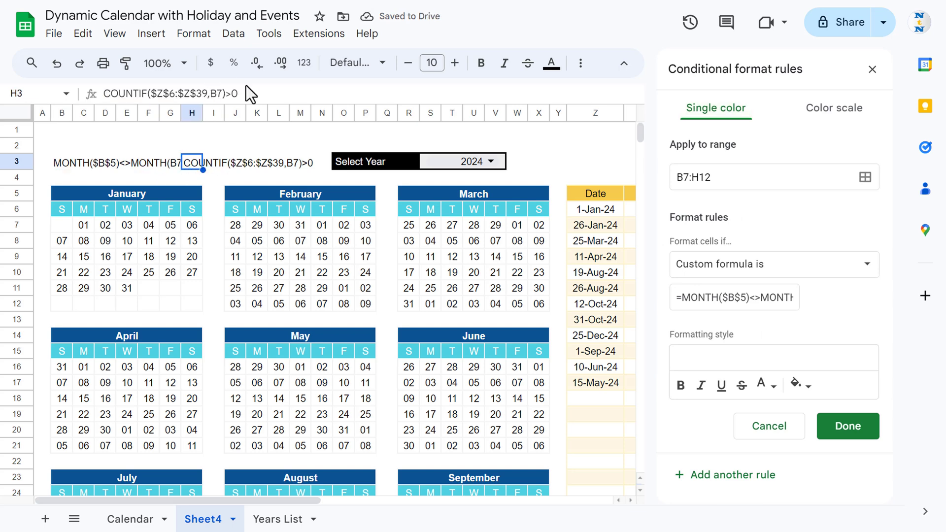
{"action": "left_click_drag", "start_coordinate": [244, 93], "coordinate": [10, 93]}
{"action": "key", "text": "ctrl+c"}
{"action": "key", "text": "Escape"}
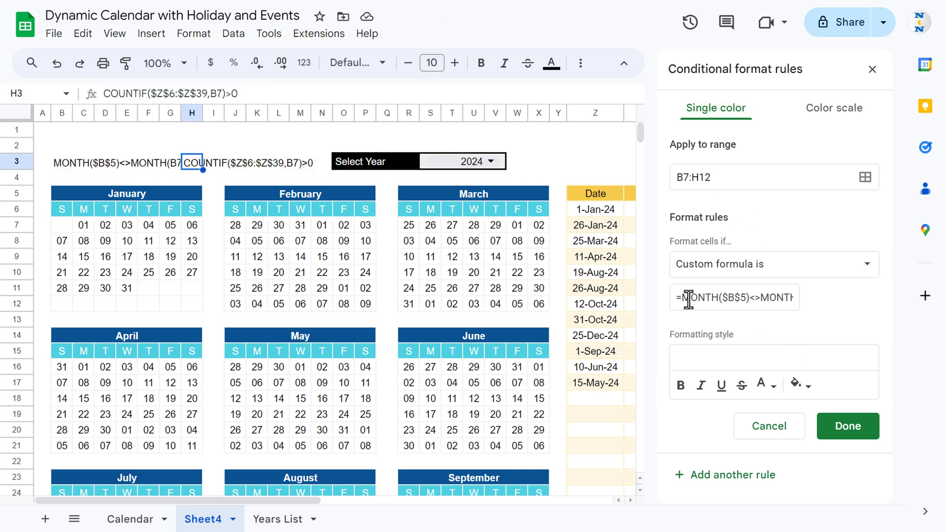
{"action": "left_click_drag", "start_coordinate": [680, 297], "coordinate": [806, 296]}
{"action": "type", "text": "="}
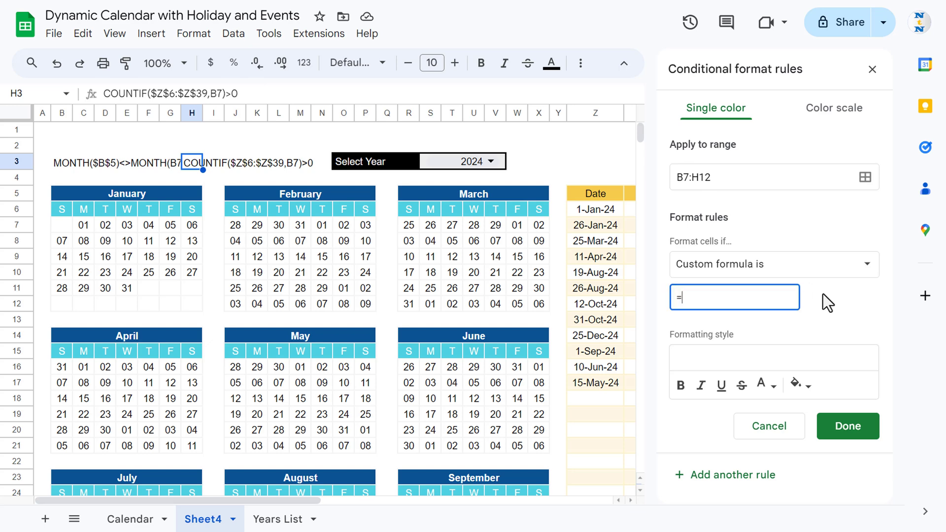
{"action": "key", "text": "ctrl+v"}
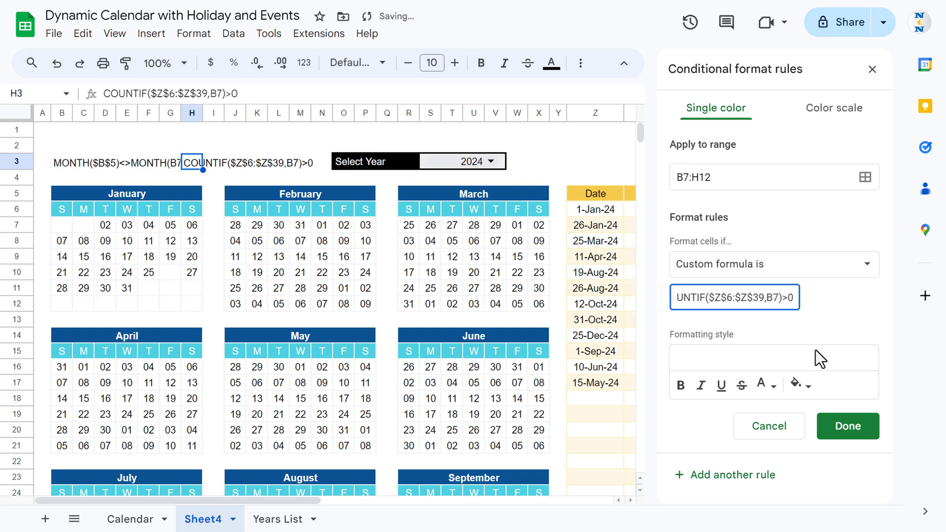
Give January's holiday rule a dark red fill with white text and save it
{"action": "left_click", "coordinate": [801, 386]}
{"action": "left_click", "coordinate": [669, 245]}
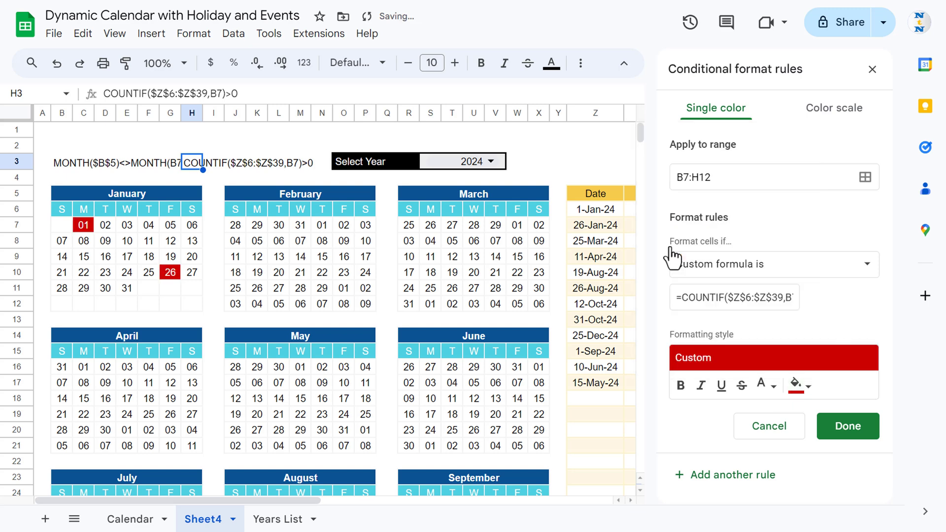
{"action": "left_click", "coordinate": [764, 385]}
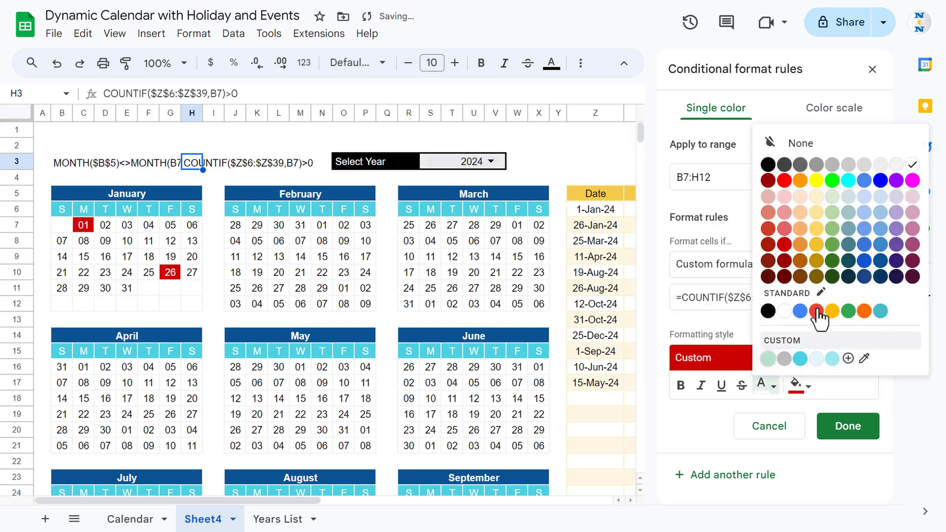
{"action": "left_click", "coordinate": [912, 167]}
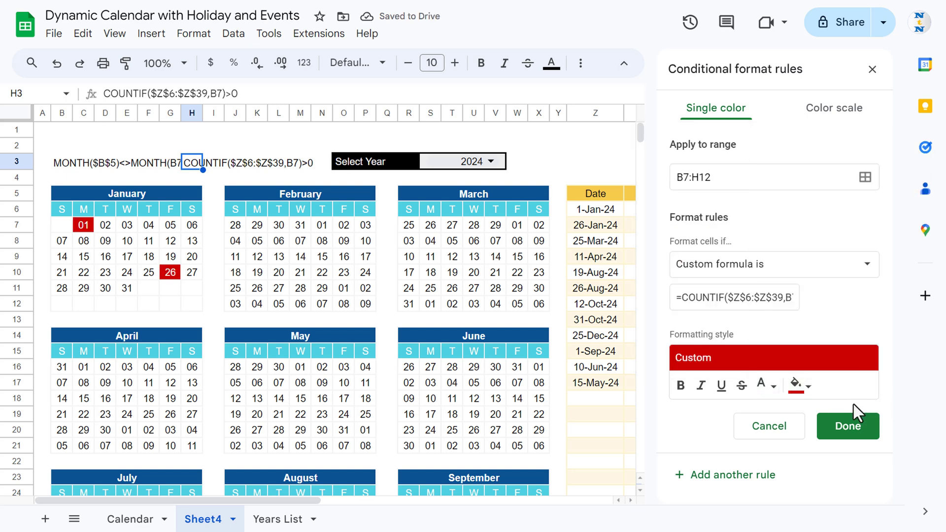
{"action": "left_click", "coordinate": [851, 425]}
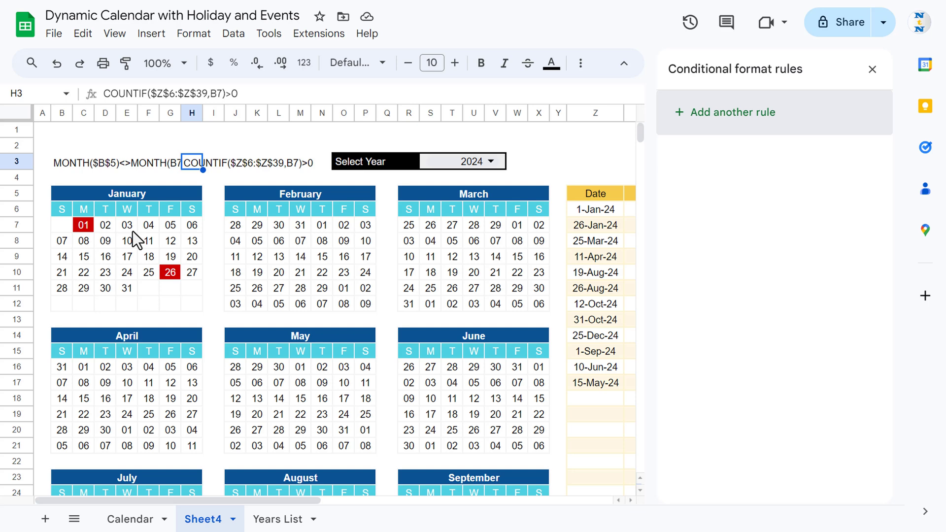
Test January's formatting by switching the selected year to 2020 and back to 2024
{"action": "left_click", "coordinate": [494, 158]}
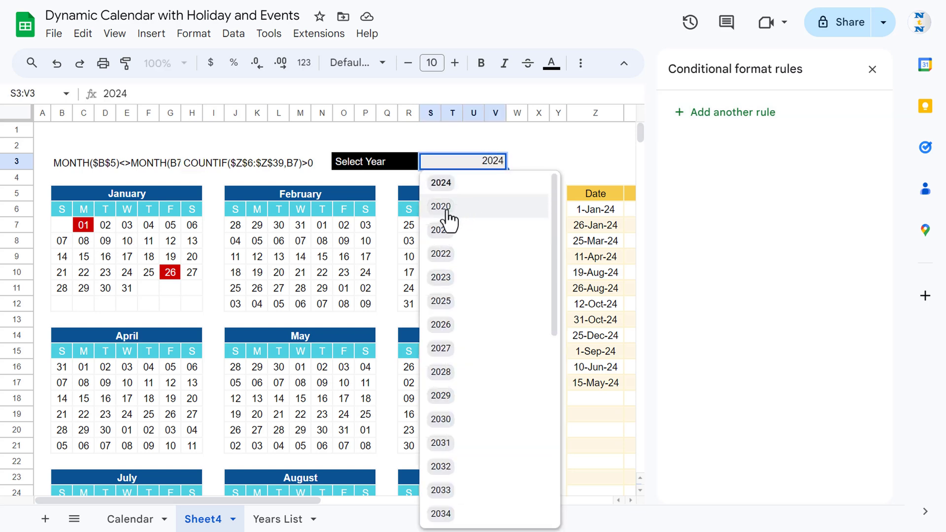
{"action": "left_click", "coordinate": [449, 216]}
{"action": "left_click", "coordinate": [491, 162]}
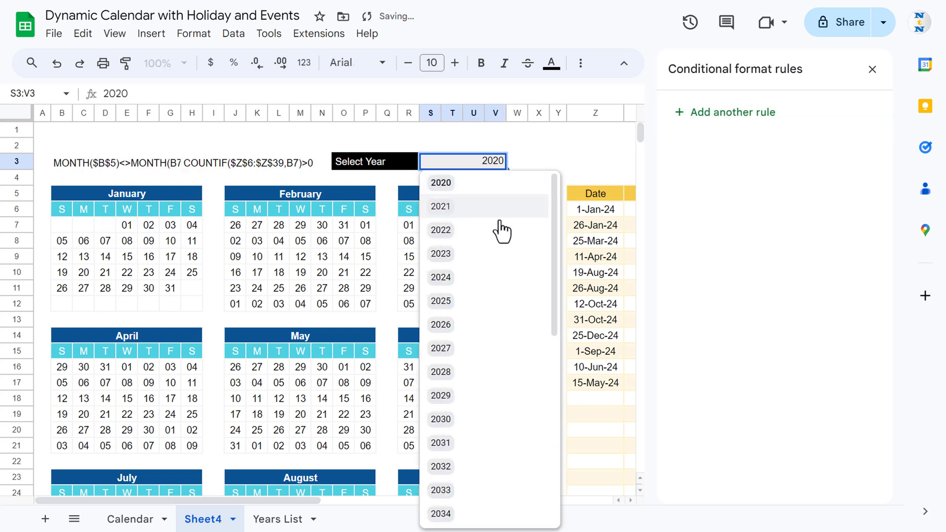
{"action": "left_click", "coordinate": [441, 277]}
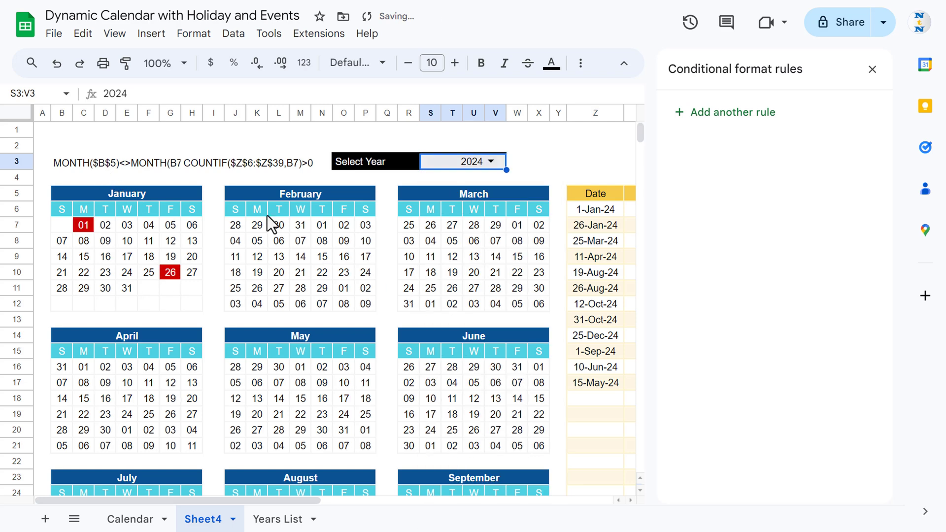
Start a custom-formula conditional formatting rule for February's dates J7:P12 and copy the condition text from B3
{"action": "left_click_drag", "start_coordinate": [235, 224], "coordinate": [364, 306]}
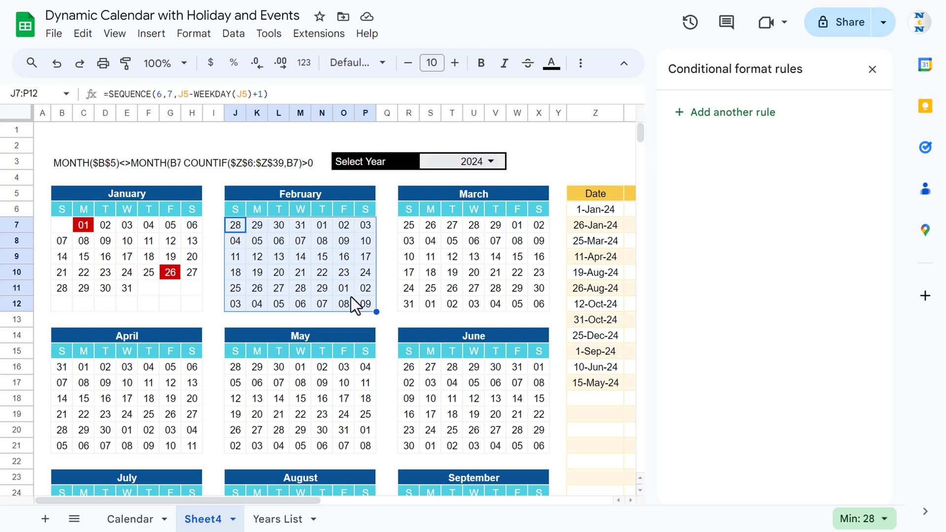
{"action": "left_click", "coordinate": [710, 121]}
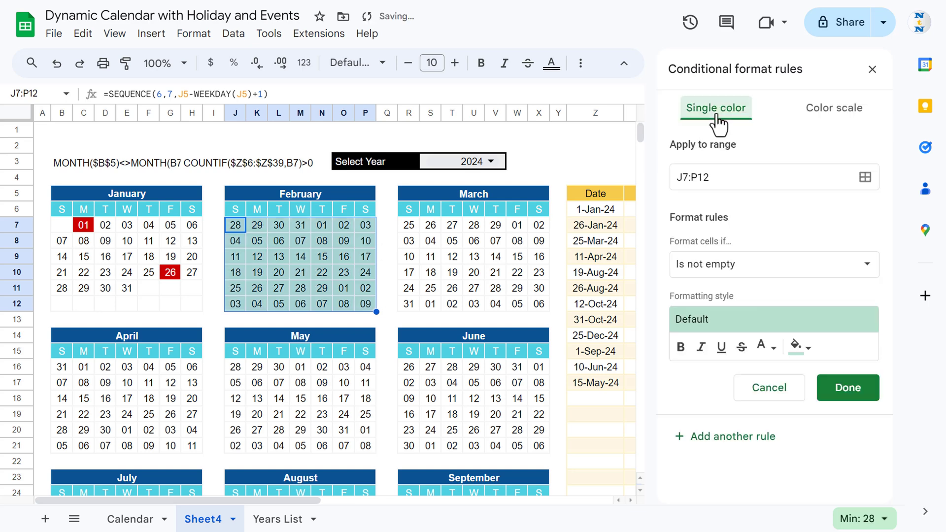
{"action": "left_click", "coordinate": [61, 162]}
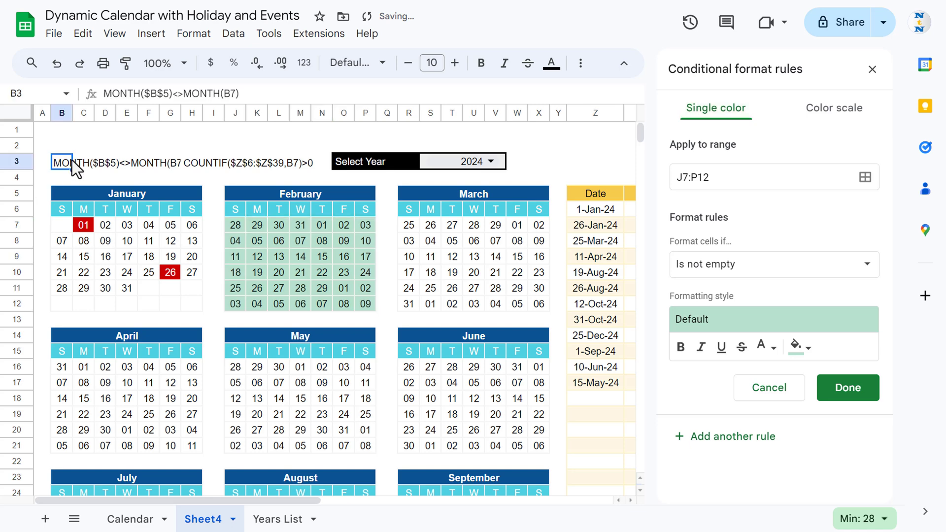
{"action": "left_click", "coordinate": [242, 93]}
{"action": "key", "text": "ctrl+a"}
{"action": "key", "text": "ctrl+c"}
{"action": "key", "text": "Escape"}
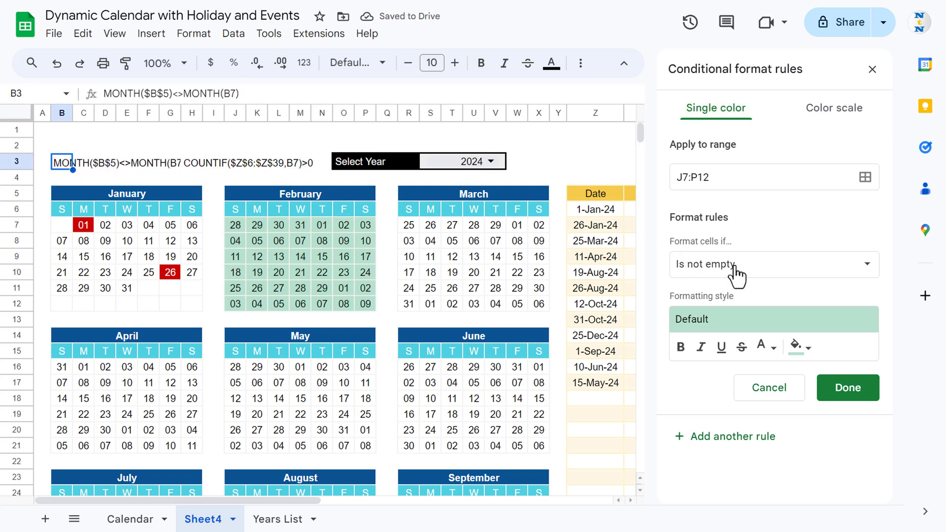
{"action": "left_click", "coordinate": [737, 272]}
{"action": "left_click_drag", "start_coordinate": [816, 274], "coordinate": [782, 489]}
{"action": "left_click", "coordinate": [760, 509]}
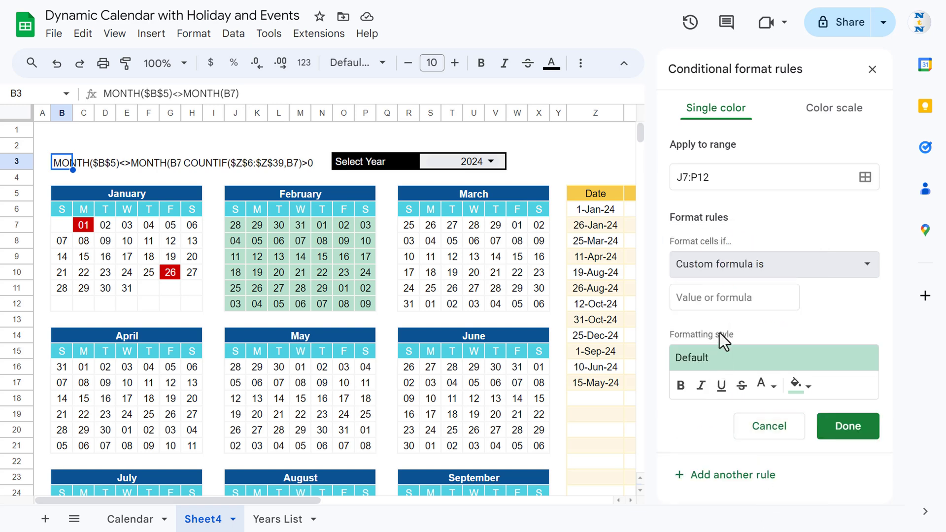
Paste the copied condition into February's rule and adapt its references to =MONTH($J$5)<>MONTH(J7)
{"action": "left_click", "coordinate": [719, 295]}
{"action": "type", "text": "="}
{"action": "key", "text": "ctrl+v"}
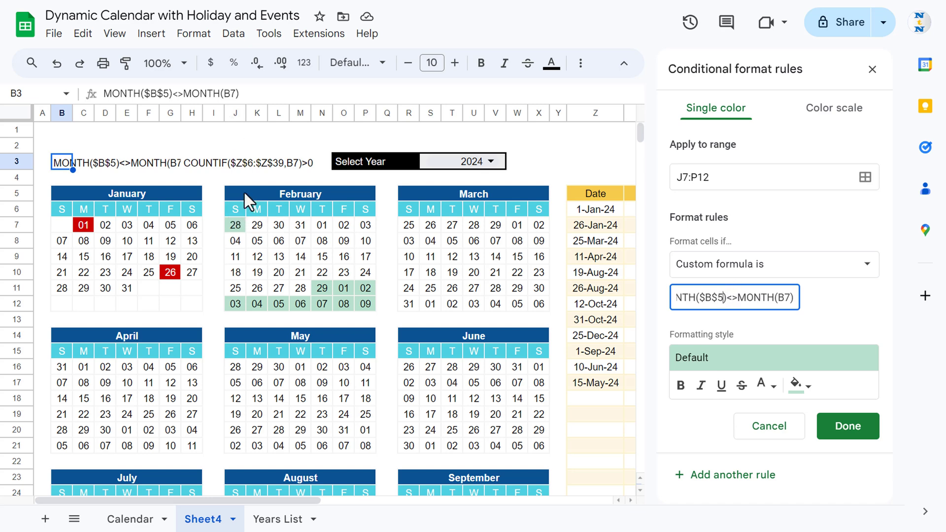
{"action": "left_click", "coordinate": [721, 291]}
{"action": "type", "text": "J"}
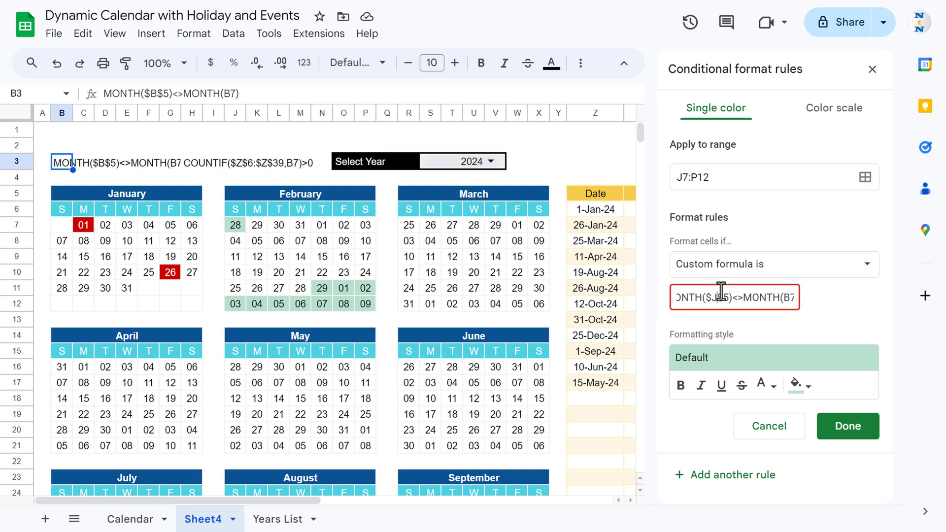
{"action": "left_click_drag", "start_coordinate": [767, 299], "coordinate": [814, 300]}
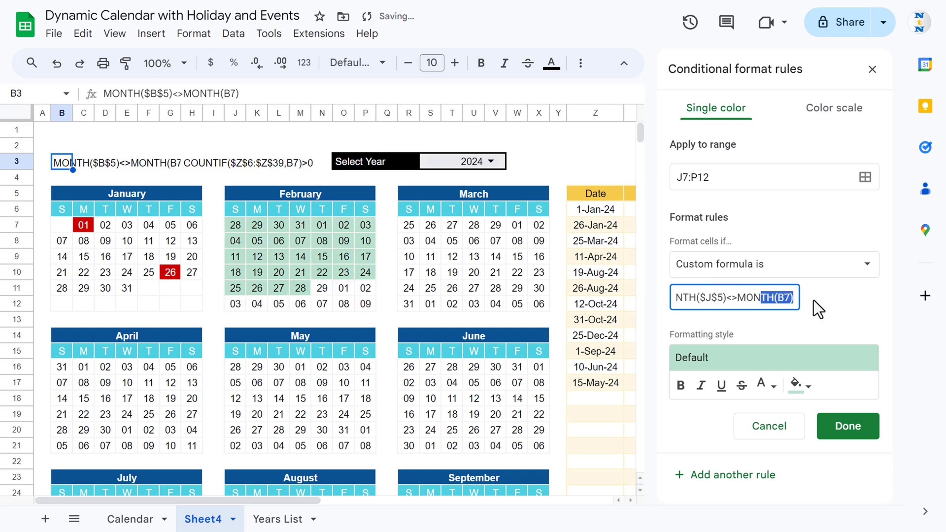
{"action": "left_click", "coordinate": [787, 298]}
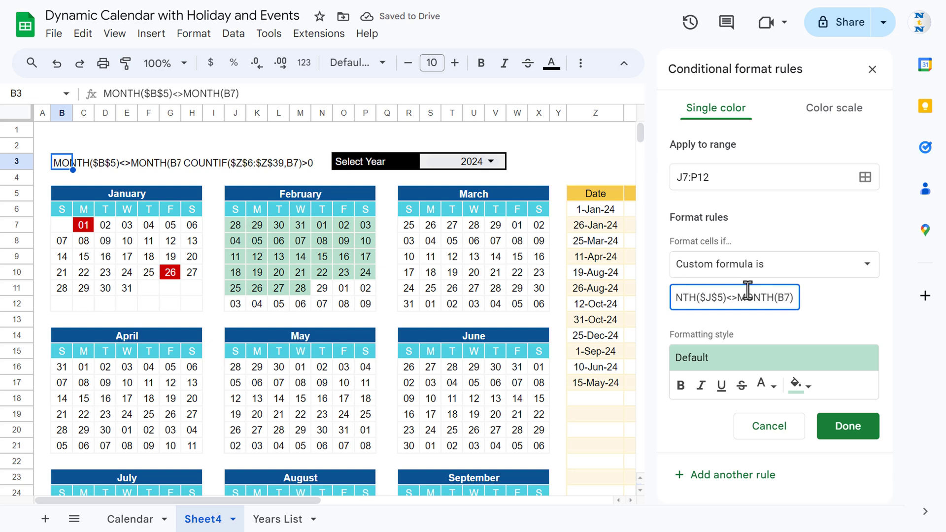
{"action": "key", "text": "BackSpace"}
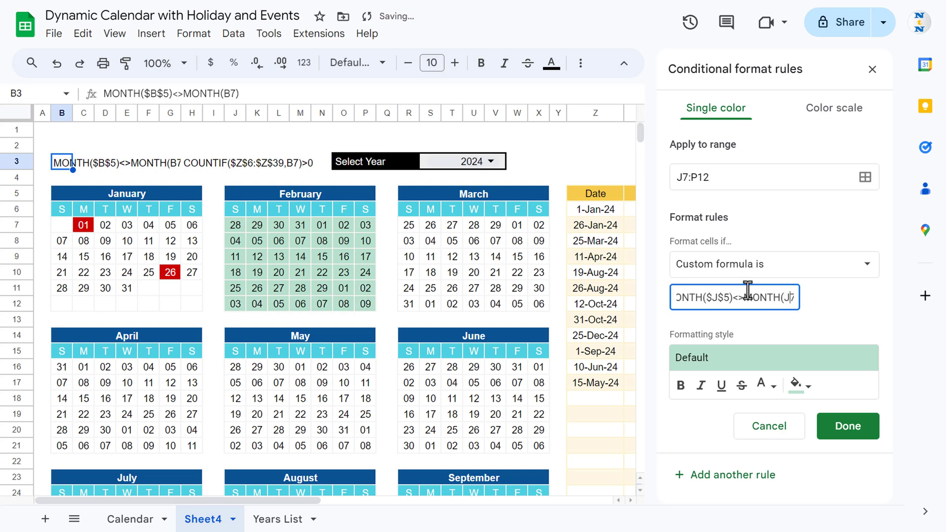
Set the rule's fill color and text color to white to hide dates outside February
{"action": "left_click", "coordinate": [803, 387]}
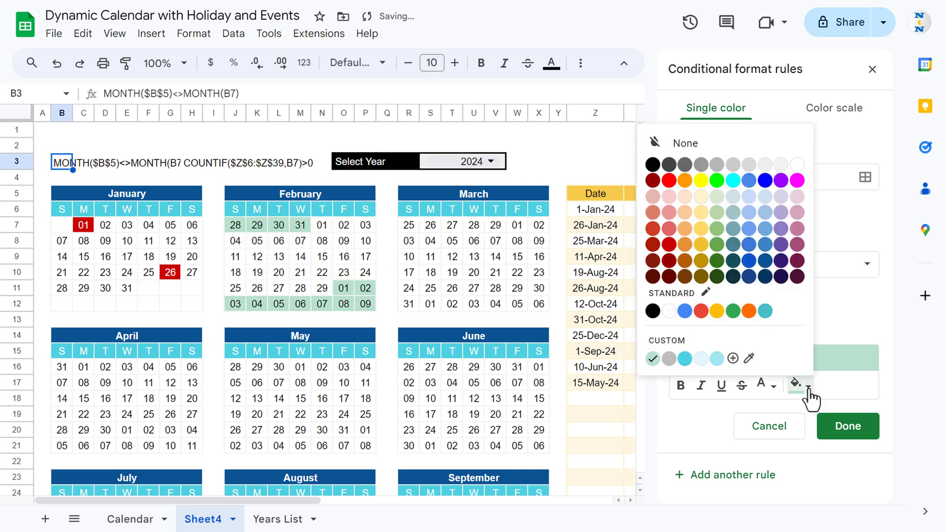
{"action": "left_click", "coordinate": [796, 165]}
{"action": "left_click", "coordinate": [767, 386]}
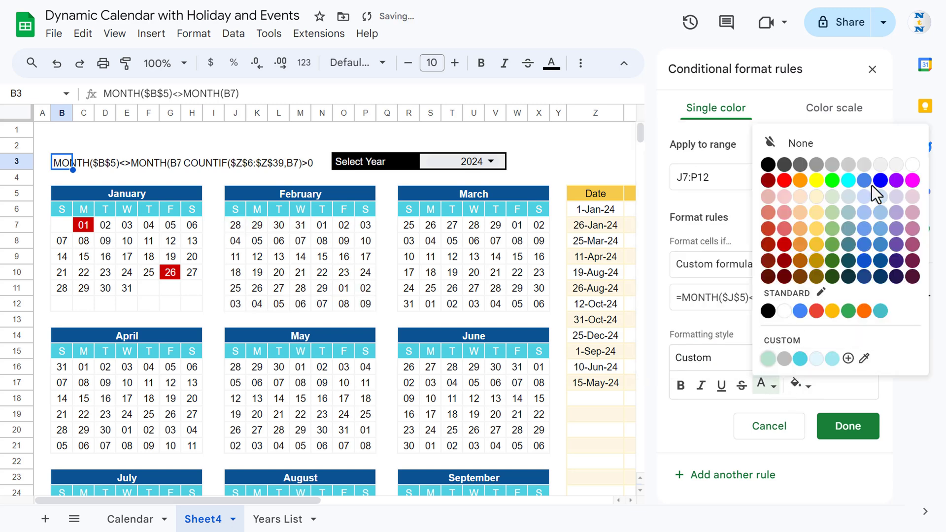
{"action": "left_click", "coordinate": [912, 164]}
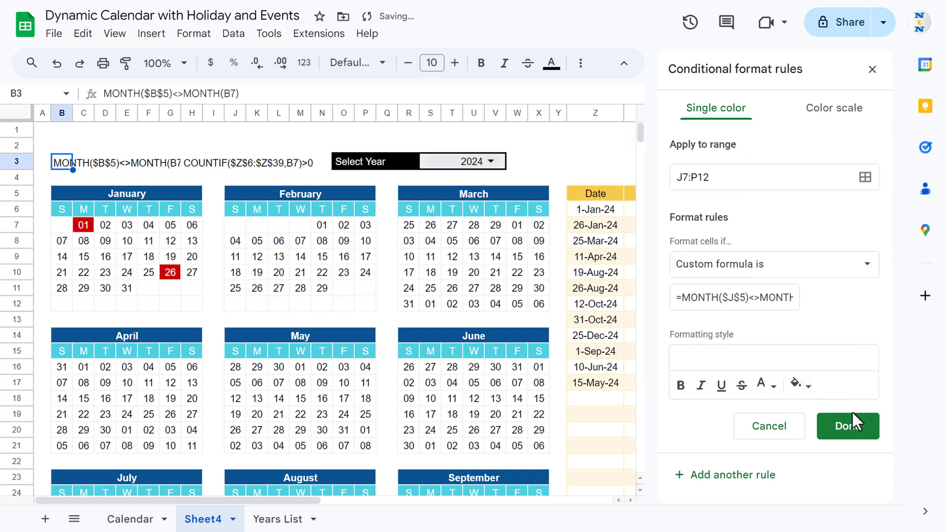
Add another rule for J7:P12 and paste H3's condition as its custom formula, =COUNTIF($Z$6:$Z$39,B7)>0
{"action": "left_click", "coordinate": [733, 474]}
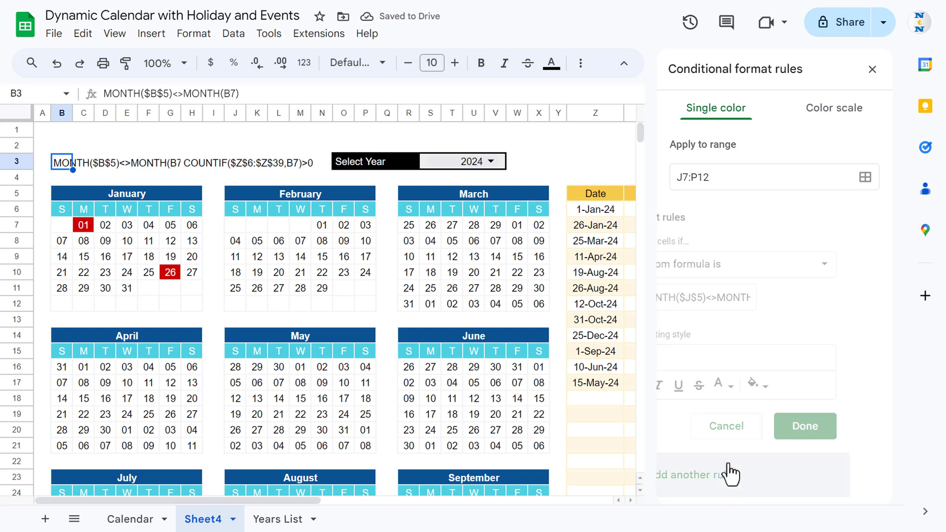
{"action": "left_click", "coordinate": [191, 162]}
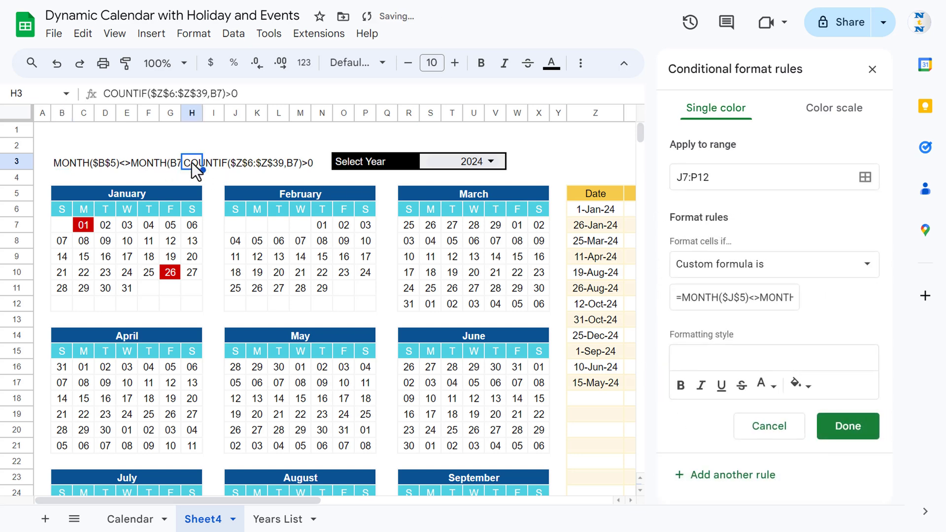
{"action": "left_click_drag", "start_coordinate": [238, 94], "coordinate": [7, 80]}
{"action": "key", "text": "ctrl+c"}
{"action": "key", "text": "Escape"}
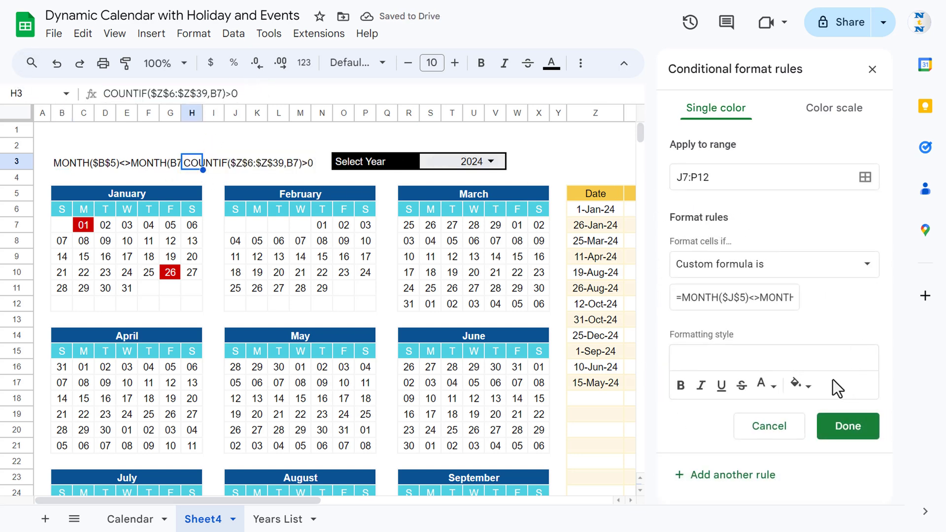
{"action": "left_click_drag", "start_coordinate": [684, 298], "coordinate": [823, 302]}
{"action": "key", "text": "ctrl+v"}
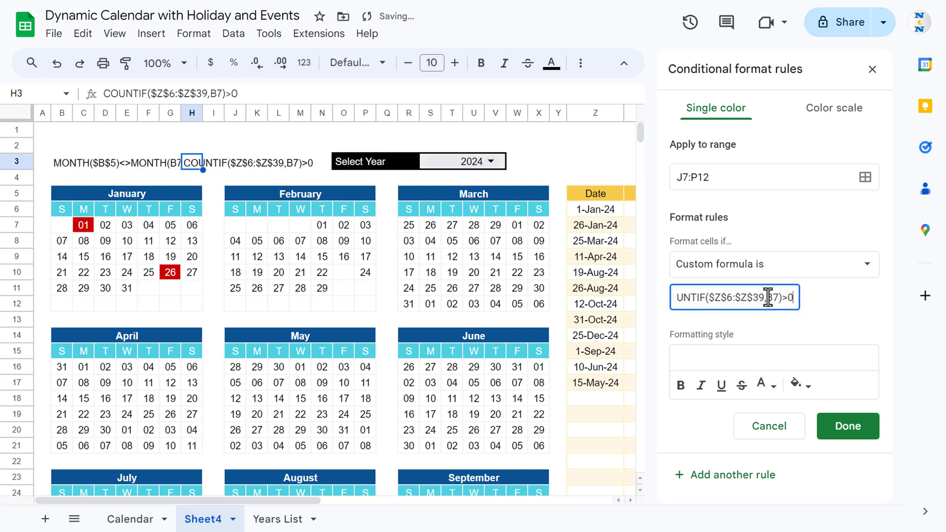
Change the cell reference in February's COUNTIF condition to J7
{"action": "key", "text": "Left"}
{"action": "key", "text": "Left"}
{"action": "key", "text": "Left"}
{"action": "key", "text": "Left"}
{"action": "key", "text": "BackSpace"}
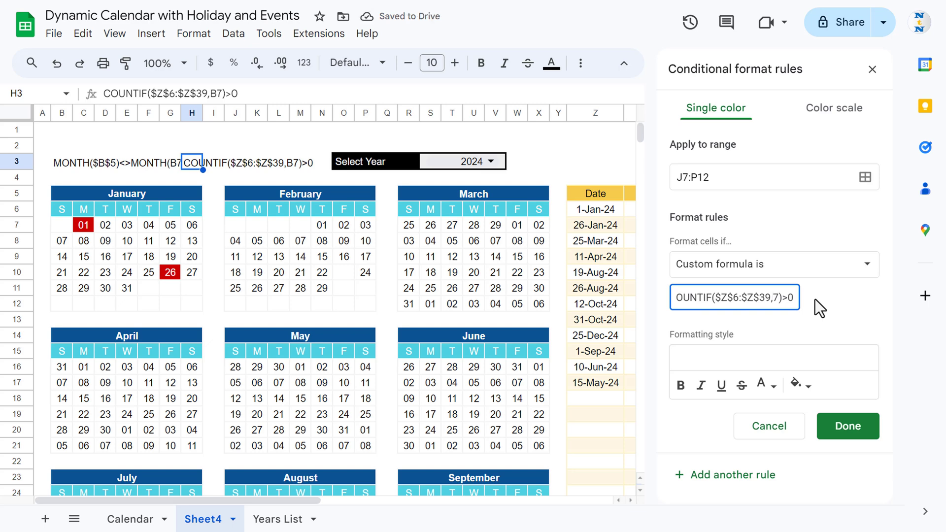
{"action": "type", "text": "J"}
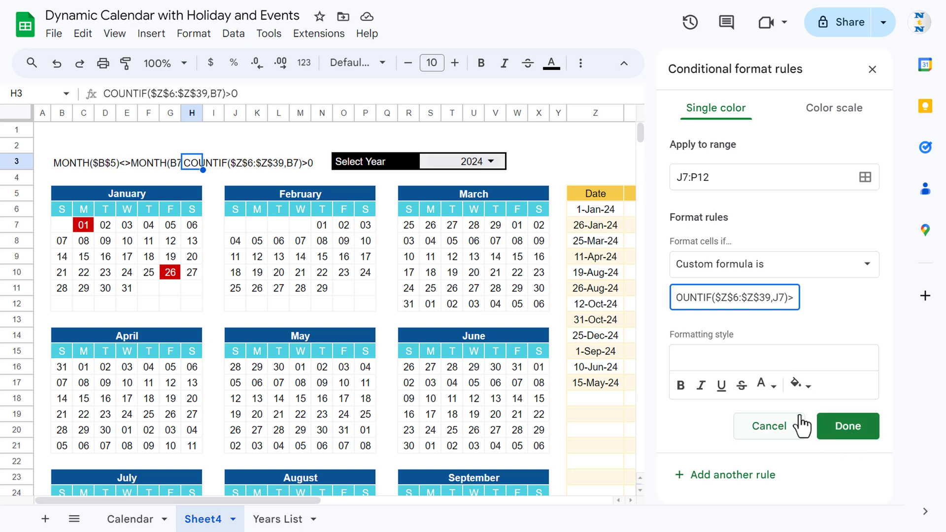
Give February's holiday rule a dark red fill and save it
{"action": "left_click", "coordinate": [807, 386]}
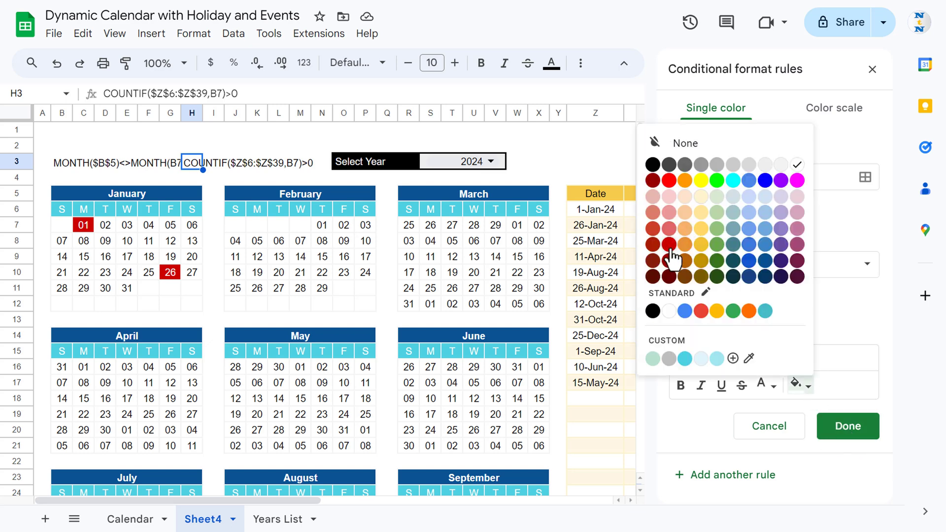
{"action": "left_click", "coordinate": [669, 245]}
{"action": "left_click", "coordinate": [856, 432]}
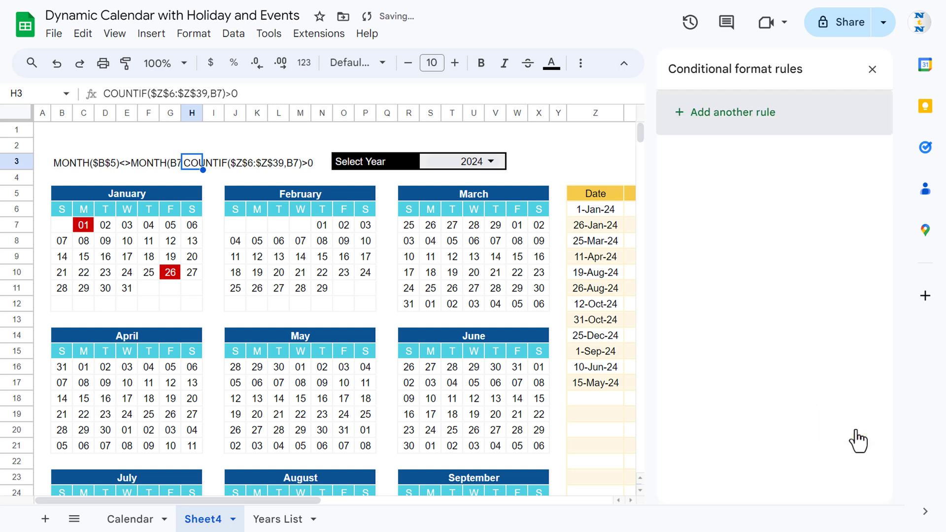
Enter 1Feb in Z18, the first empty date cell of the holiday list
{"action": "left_click", "coordinate": [596, 399]}
{"action": "key", "text": "Left"}
{"action": "key", "text": "Left"}
{"action": "key", "text": "Left"}
{"action": "key", "text": "Right"}
{"action": "key", "text": "Right"}
{"action": "key", "text": "Right"}
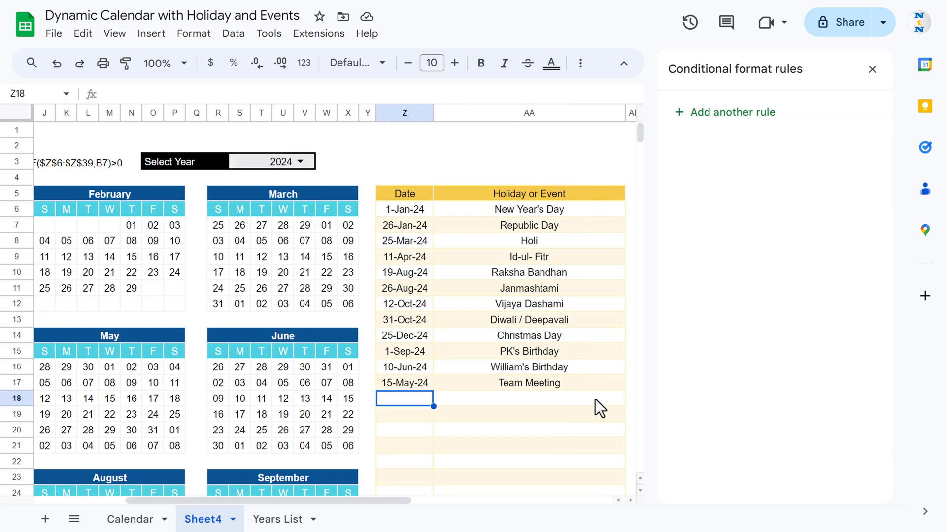
{"action": "key", "text": "Left"}
{"action": "key", "text": "Left"}
{"action": "key", "text": "Left"}
{"action": "key", "text": "Right"}
{"action": "key", "text": "Right"}
{"action": "key", "text": "Right"}
{"action": "type", "text": "1"}
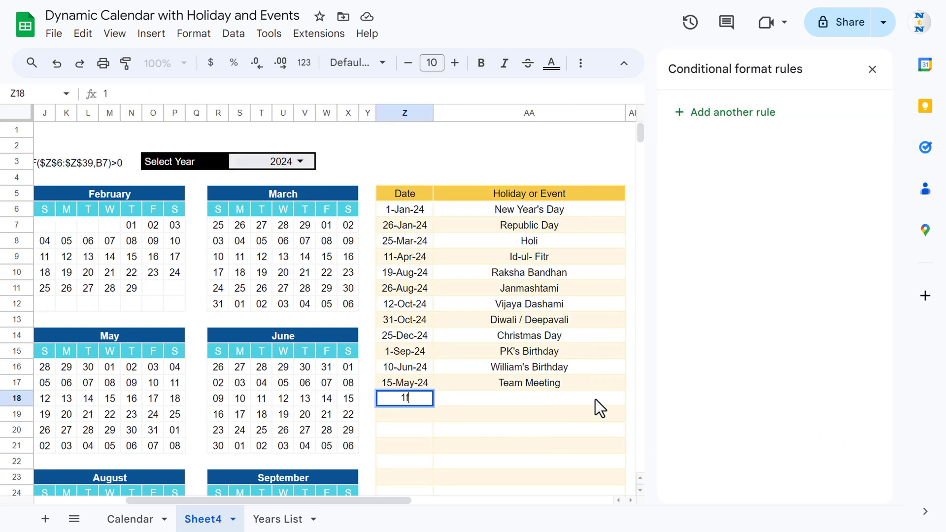
{"action": "key", "text": "Return"}
{"action": "key", "text": "Up"}
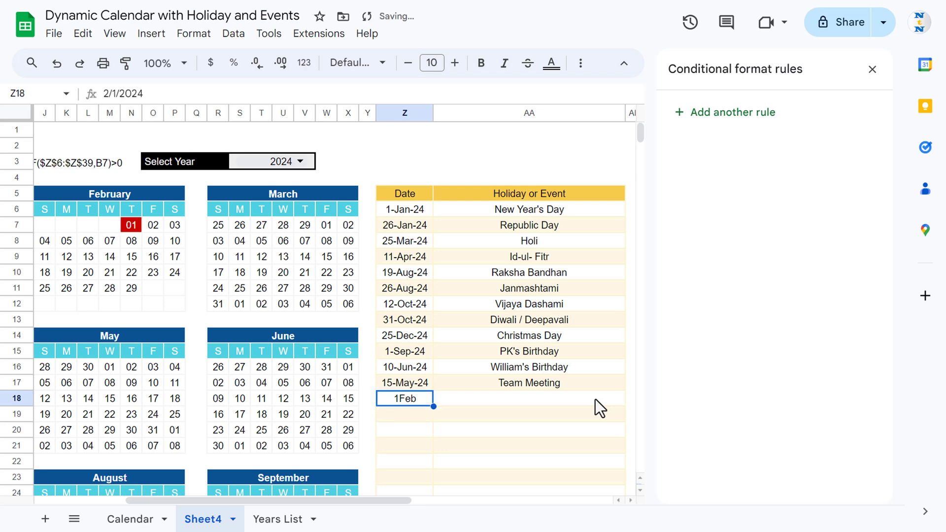
Review the conditional formatting rules applied to February's dates and look over the remaining months of the calendar
{"action": "left_click", "coordinate": [261, 289]}
{"action": "key", "text": "Left"}
{"action": "key", "text": "Left"}
{"action": "key", "text": "Left"}
{"action": "key", "text": "Left"}
{"action": "key", "text": "Left"}
{"action": "key", "text": "Left"}
{"action": "key", "text": "Left"}
{"action": "key", "text": "Left"}
{"action": "key", "text": "Left"}
{"action": "key", "text": "Left"}
{"action": "key", "text": "Left"}
{"action": "key", "text": "Left"}
{"action": "key", "text": "Left"}
{"action": "key", "text": "Left"}
{"action": "key", "text": "Left"}
{"action": "key", "text": "Left"}
{"action": "key", "text": "Left"}
{"action": "key", "text": "Left"}
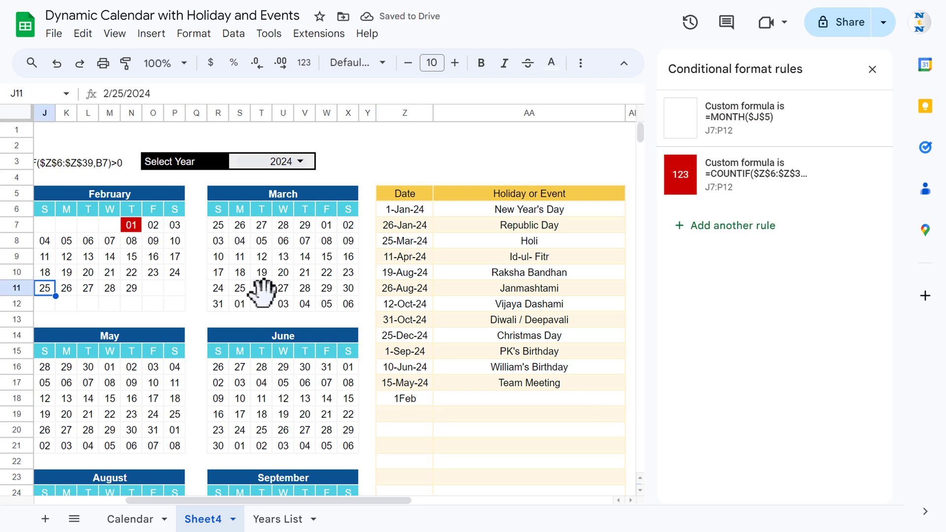
{"action": "key", "text": "Left"}
{"action": "key", "text": "Right"}
{"action": "key", "text": "Right"}
{"action": "key", "text": "Right"}
{"action": "key", "text": "Right"}
{"action": "key", "text": "Right"}
{"action": "key", "text": "Right"}
{"action": "key", "text": "Right"}
{"action": "key", "text": "Right"}
{"action": "key", "text": "Right"}
{"action": "key", "text": "Right"}
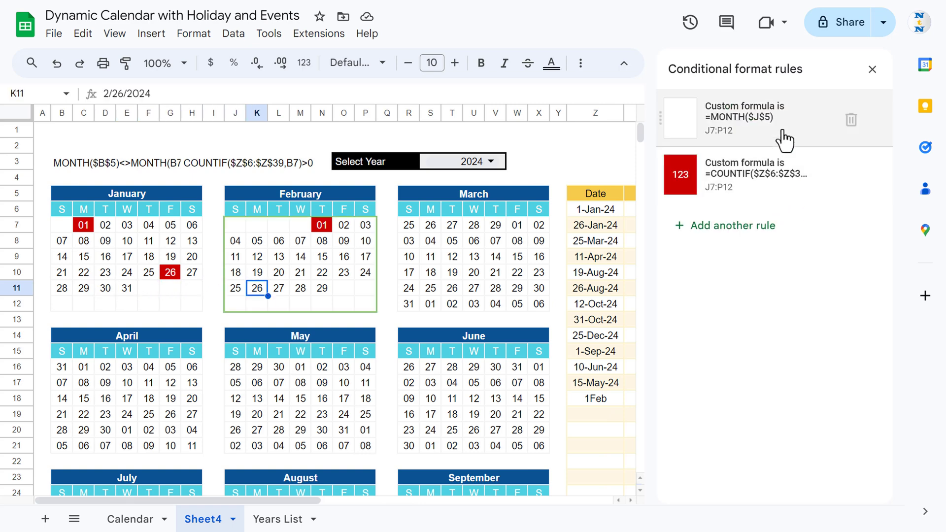
{"action": "scroll", "coordinate": [516, 276], "scroll_direction": "down", "scroll_amount": 1}
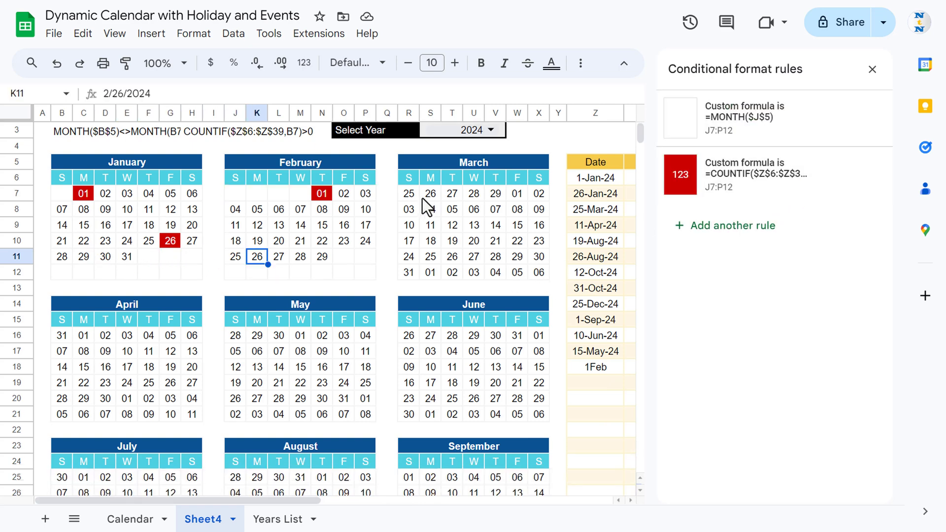
{"action": "scroll", "coordinate": [478, 233], "scroll_direction": "down", "scroll_amount": 4}
{"action": "scroll", "coordinate": [478, 233], "scroll_direction": "up", "scroll_amount": 5}
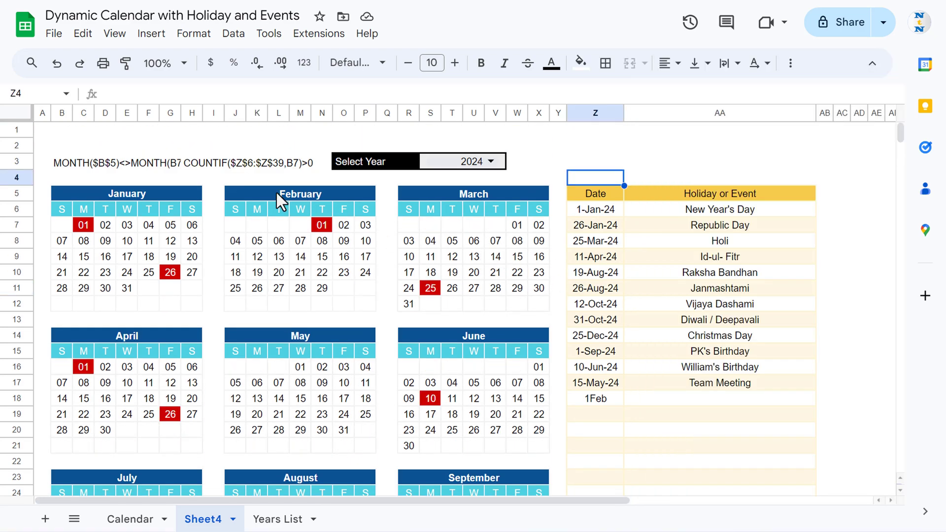
Delete the helper condition texts in row 3 by clearing B3:M3
{"action": "left_click", "coordinate": [276, 193]}
{"action": "left_click", "coordinate": [573, 166]}
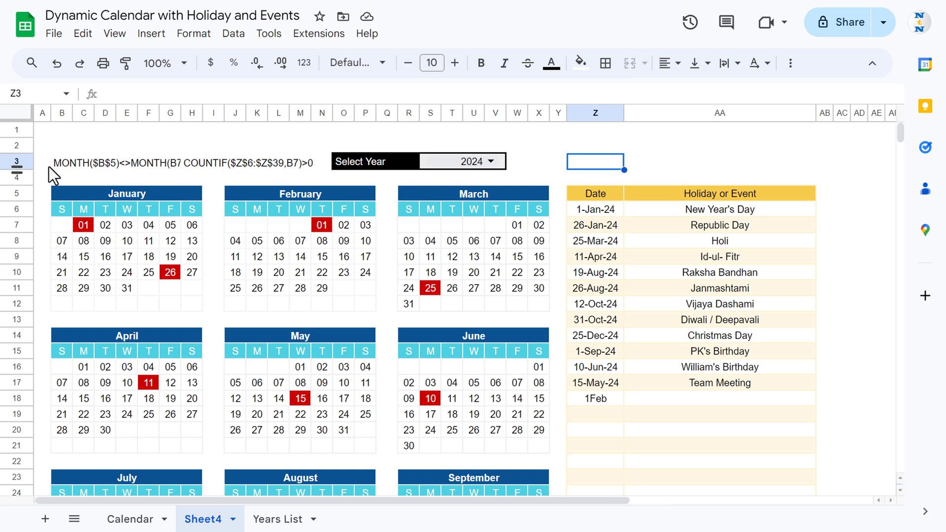
{"action": "left_click", "coordinate": [55, 164]}
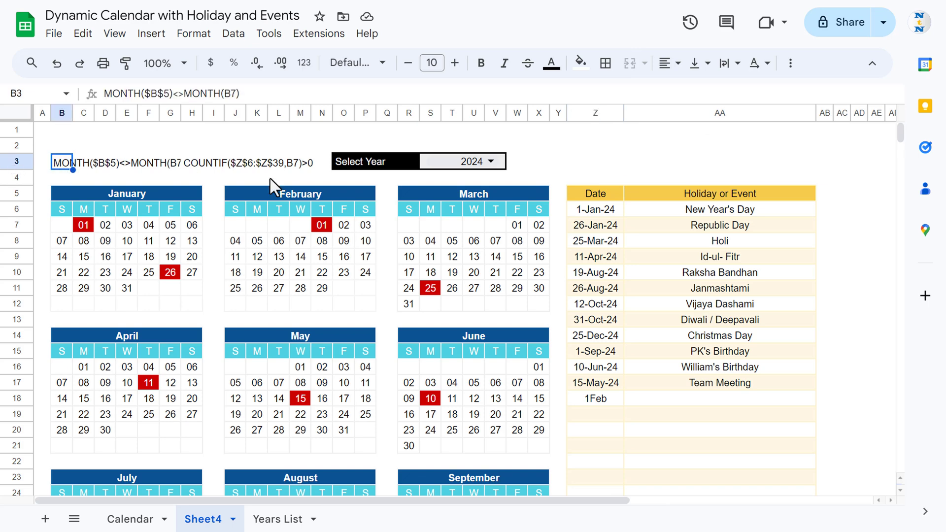
{"action": "left_click", "coordinate": [312, 162], "text": "shift"}
{"action": "key", "text": "Delete"}
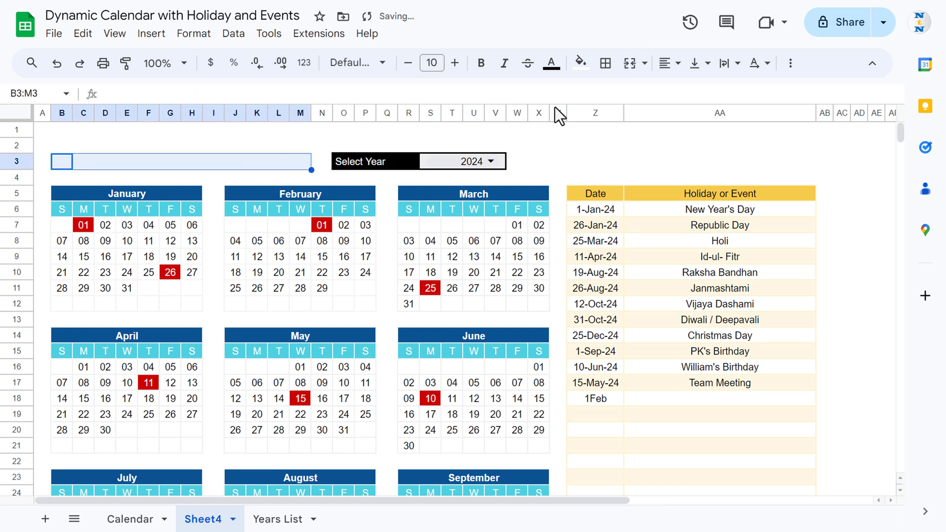
Make row 1 slightly taller and merge cells A1:AA1 into a title bar
{"action": "left_click", "coordinate": [214, 130]}
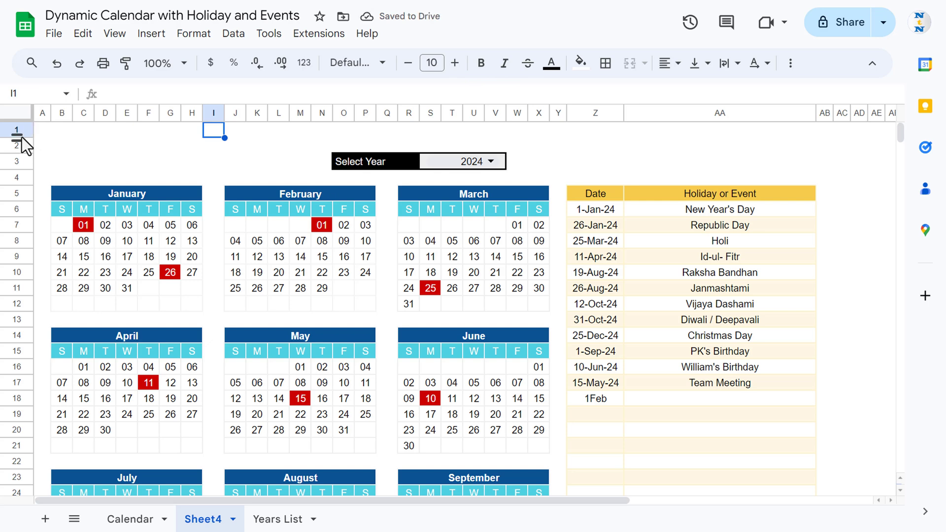
{"action": "left_click_drag", "start_coordinate": [22, 138], "coordinate": [714, 135]}
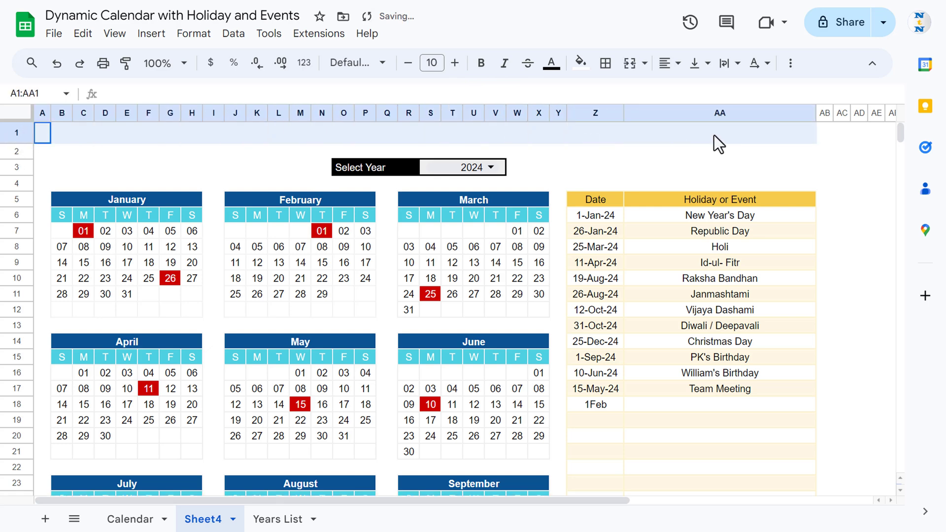
{"action": "left_click", "coordinate": [629, 69]}
Enter the title "Event Calendar for 2024" in the merged cell of row 1
{"action": "type", "text": "Event Cale"}
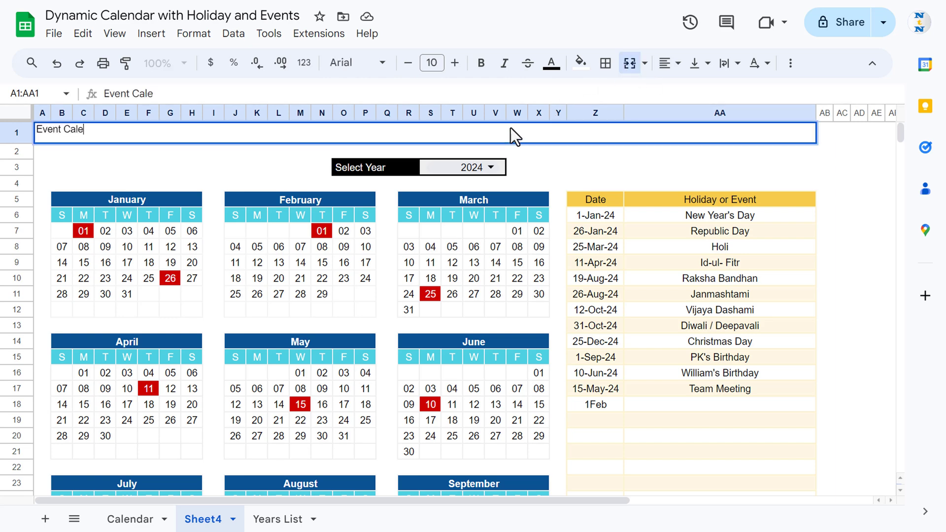
{"action": "type", "text": "ndar for 2024"}
{"action": "key", "text": "Return"}
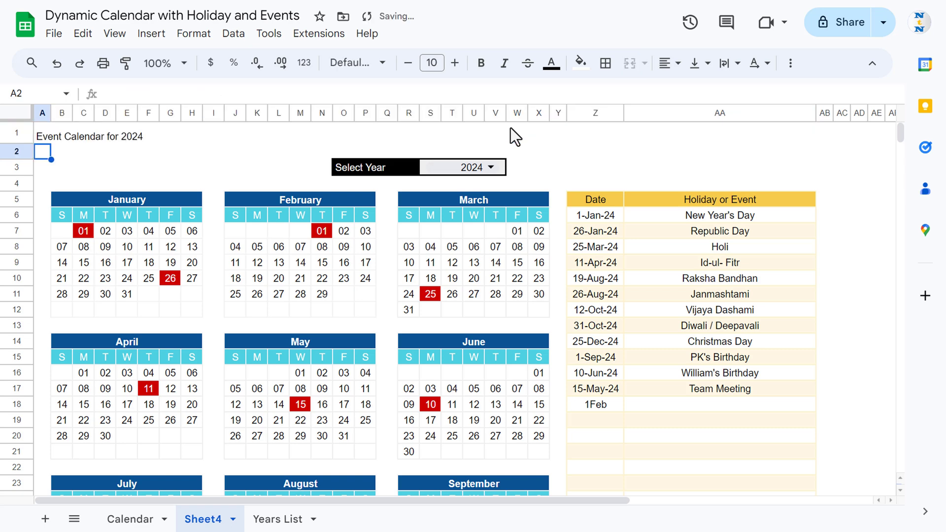
Center the row 1 title horizontally and vertically and set its font size to 14
{"action": "left_click", "coordinate": [428, 137]}
{"action": "left_click", "coordinate": [679, 63]}
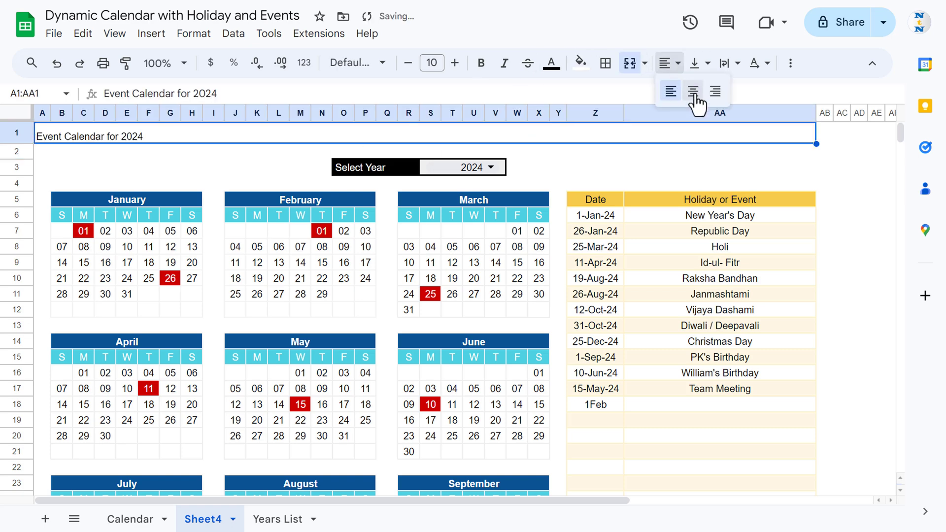
{"action": "left_click", "coordinate": [693, 91]}
{"action": "left_click", "coordinate": [708, 63]}
{"action": "left_click", "coordinate": [722, 91]}
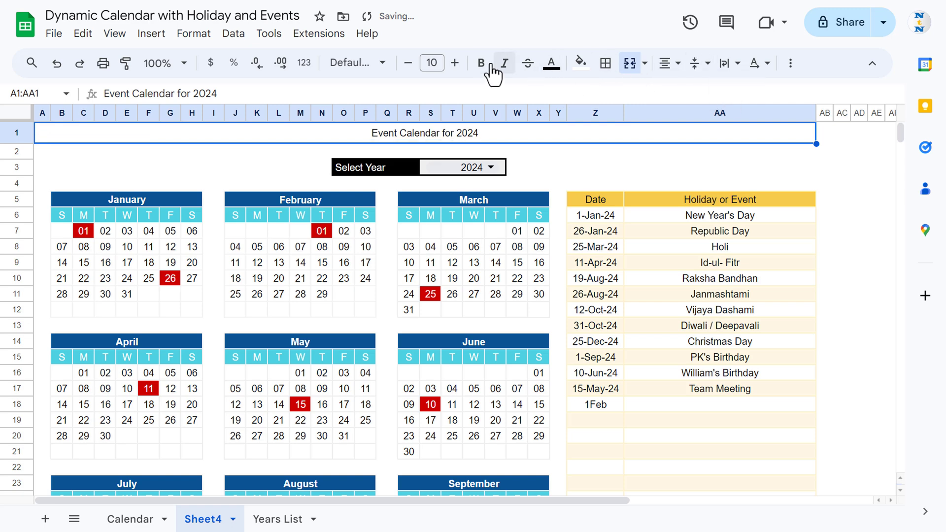
{"action": "left_click", "coordinate": [455, 63]}
{"action": "left_click", "coordinate": [455, 63]}
{"action": "left_click", "coordinate": [455, 63]}
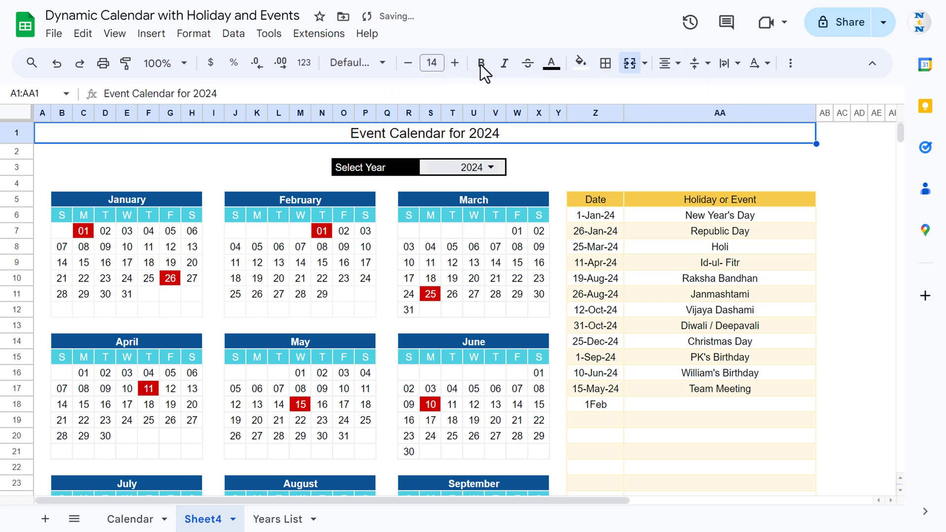
Give the title bar a dark blue fill with bold white text
{"action": "left_click", "coordinate": [582, 63]}
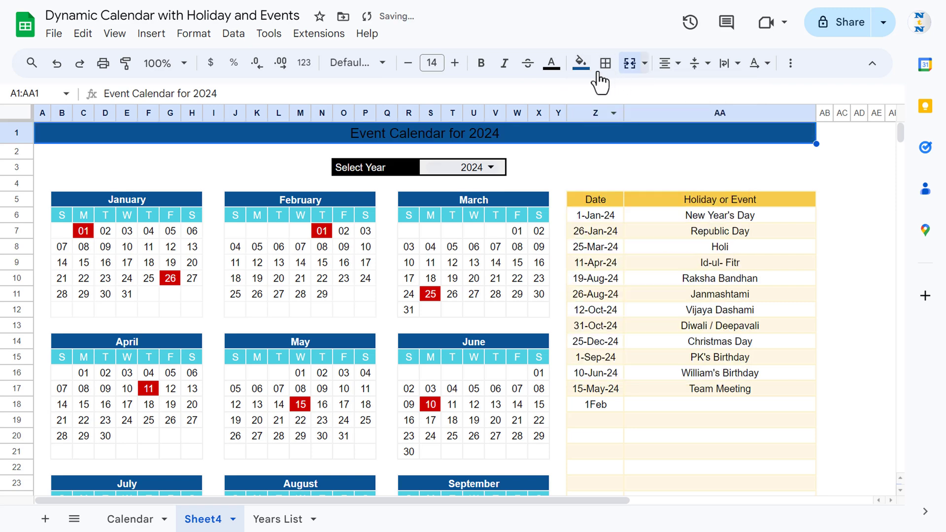
{"action": "left_click", "coordinate": [551, 63]}
{"action": "left_click", "coordinate": [664, 118]}
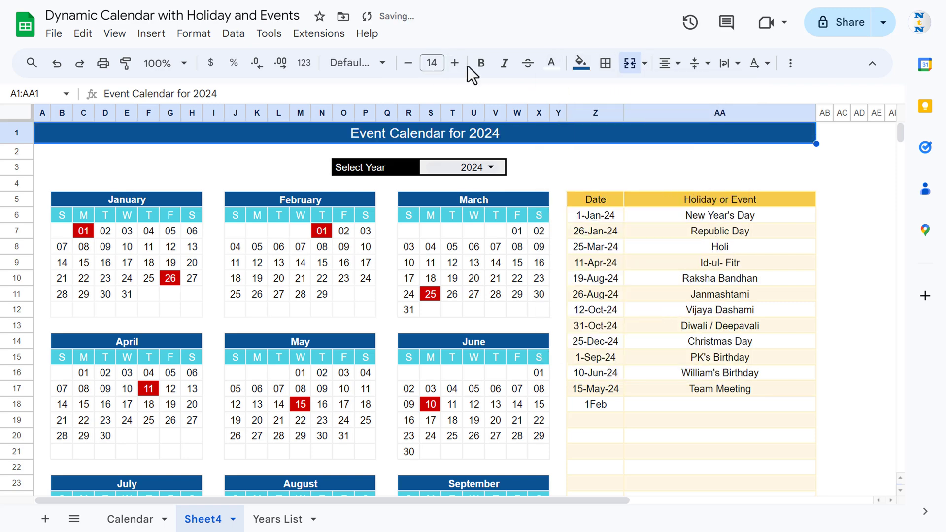
{"action": "left_click", "coordinate": [479, 63]}
{"action": "left_click", "coordinate": [579, 150]}
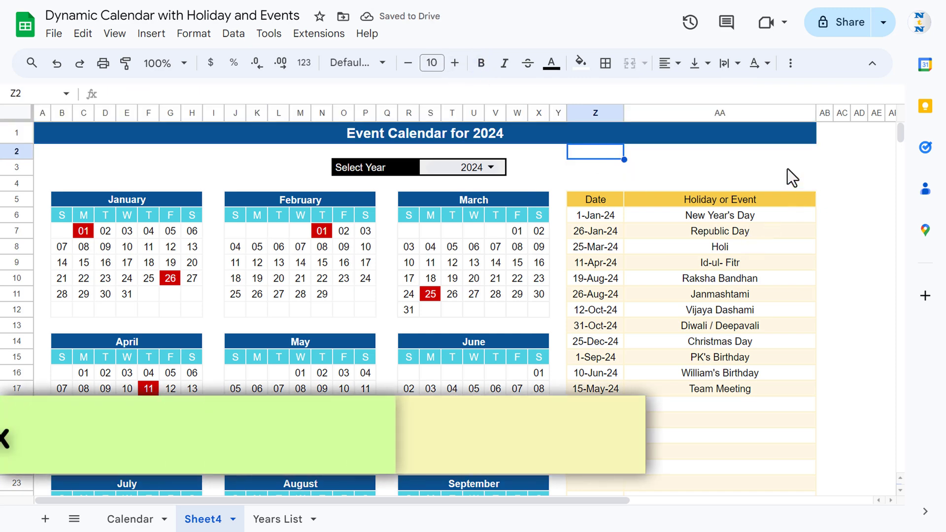